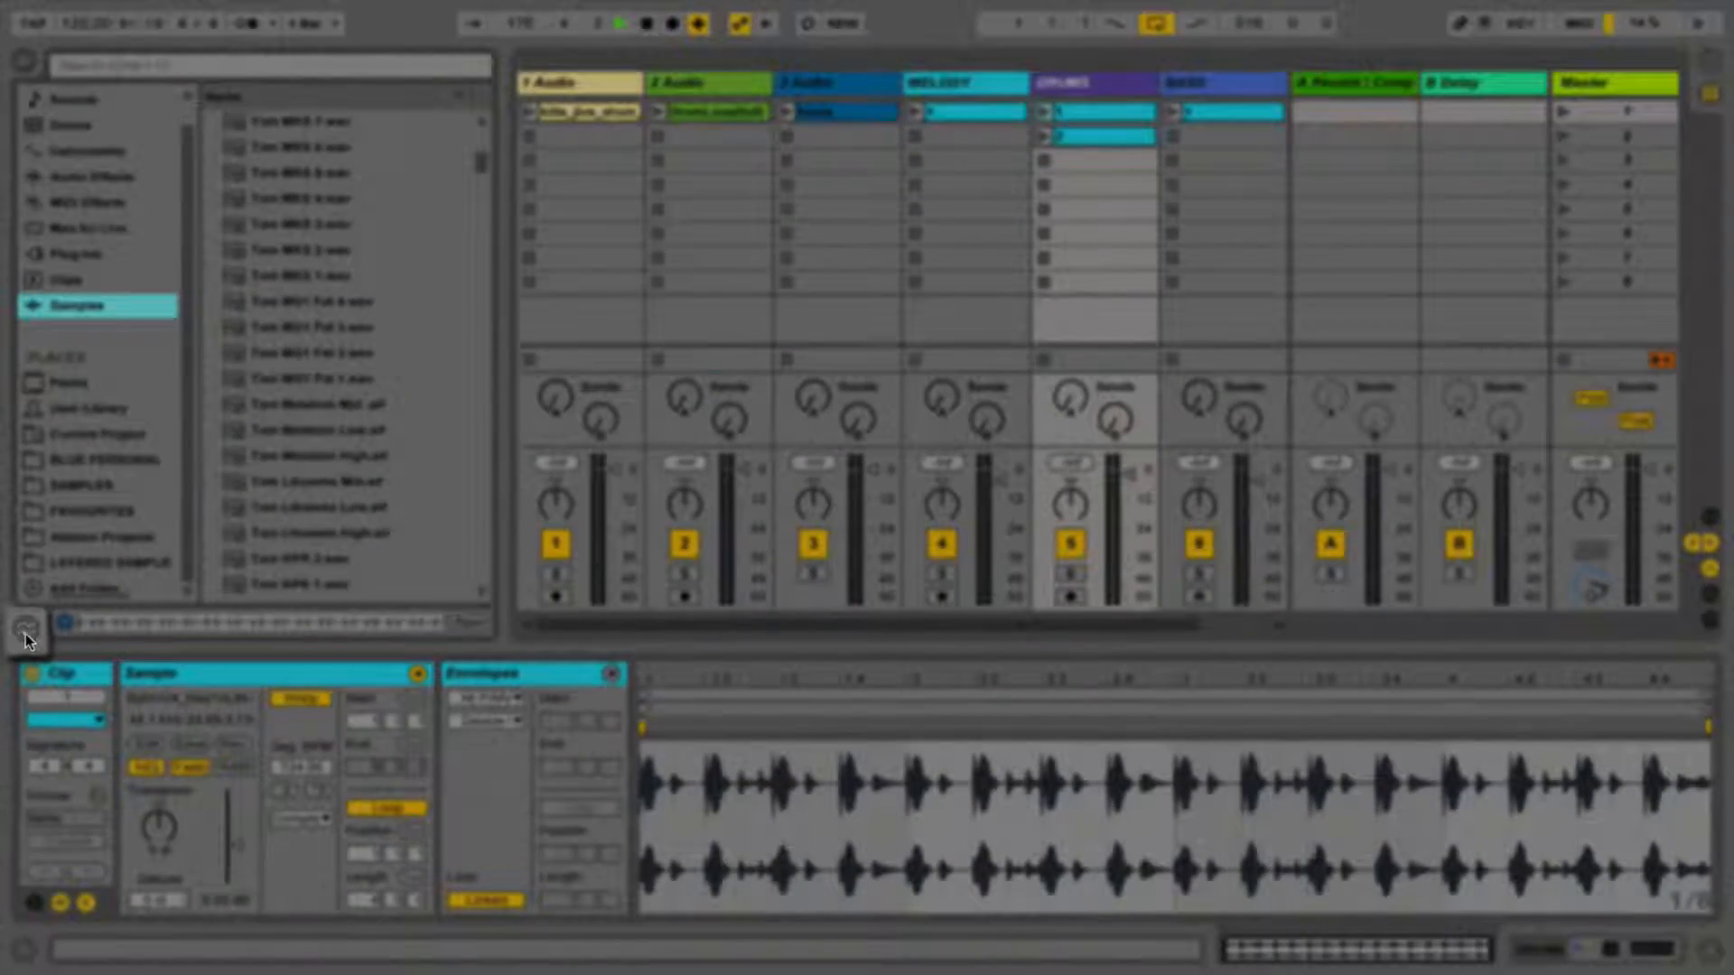
Show the Groove Pool and browse the Core Library pack to its Swing and Groove folder.
left_click(24, 632)
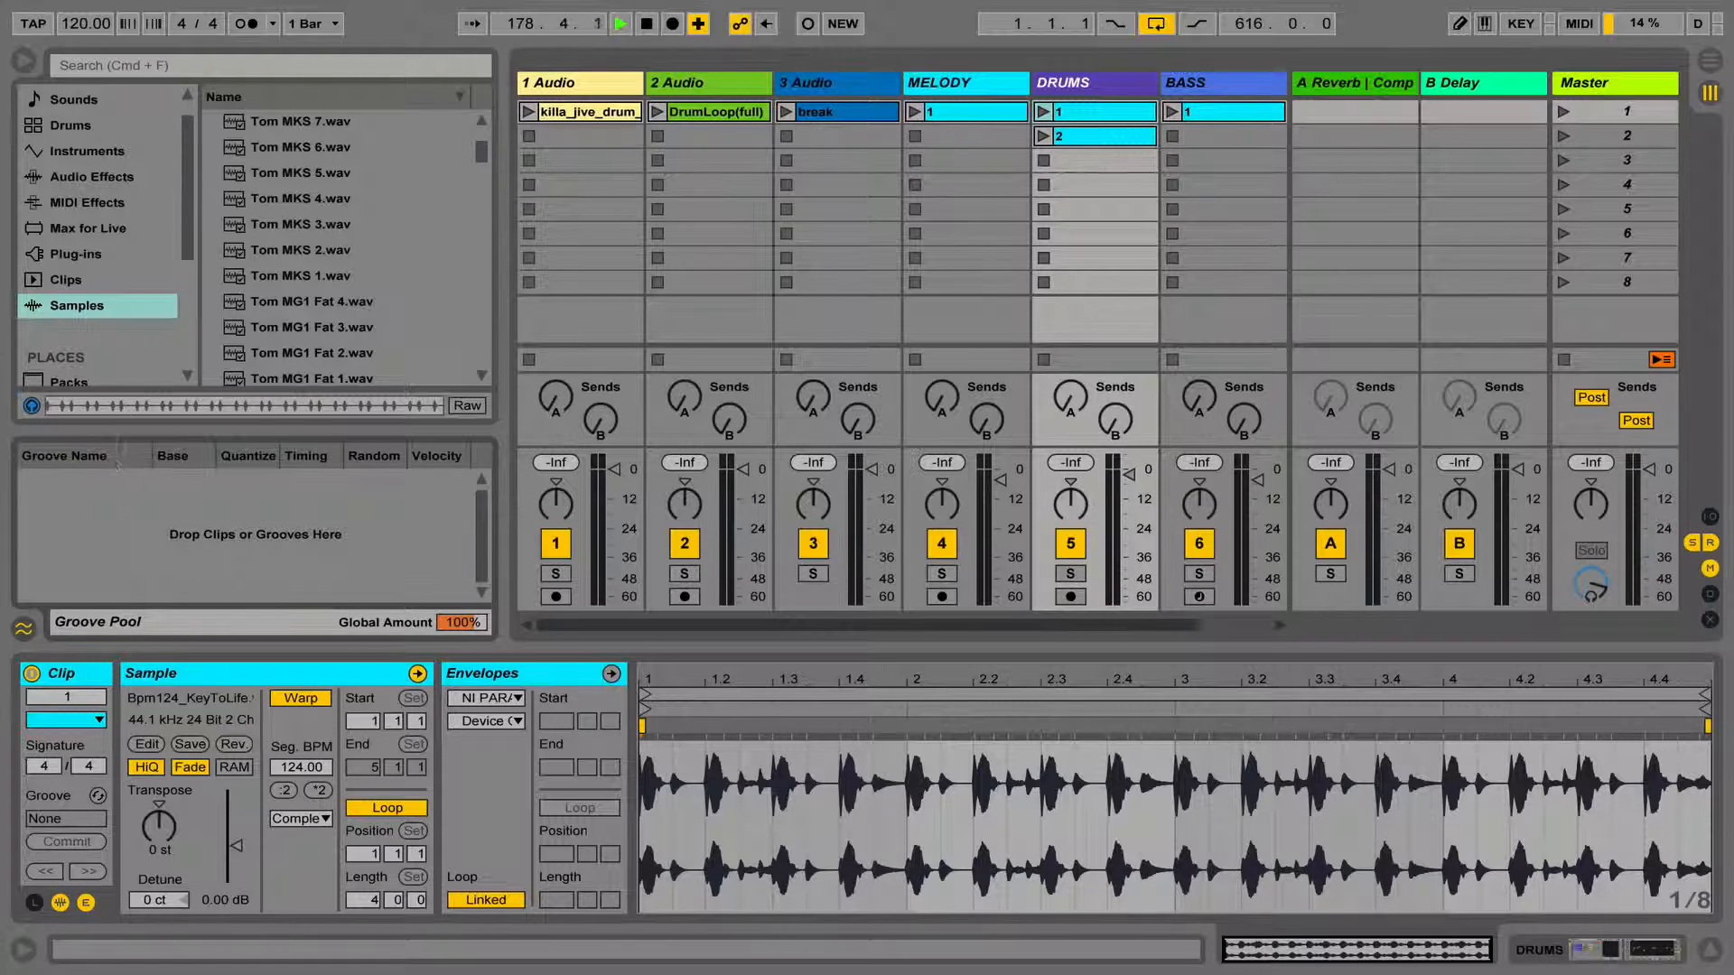
left_click_drag(189, 248, 183, 300)
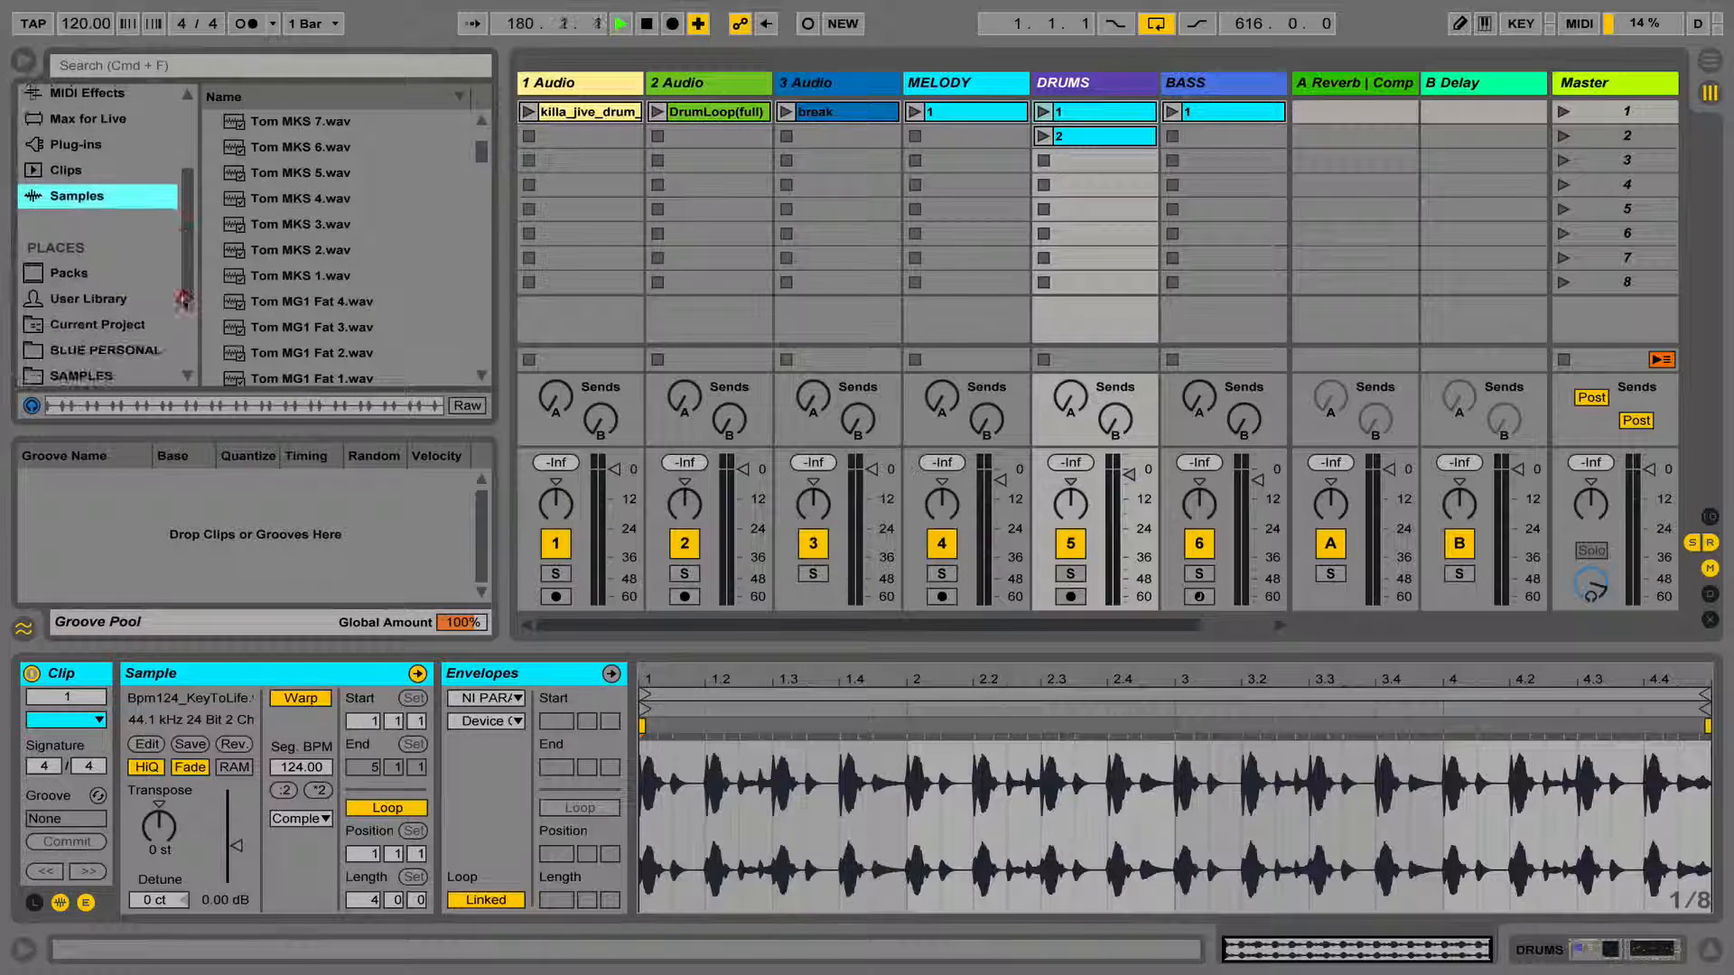
left_click(72, 272)
left_click(213, 173)
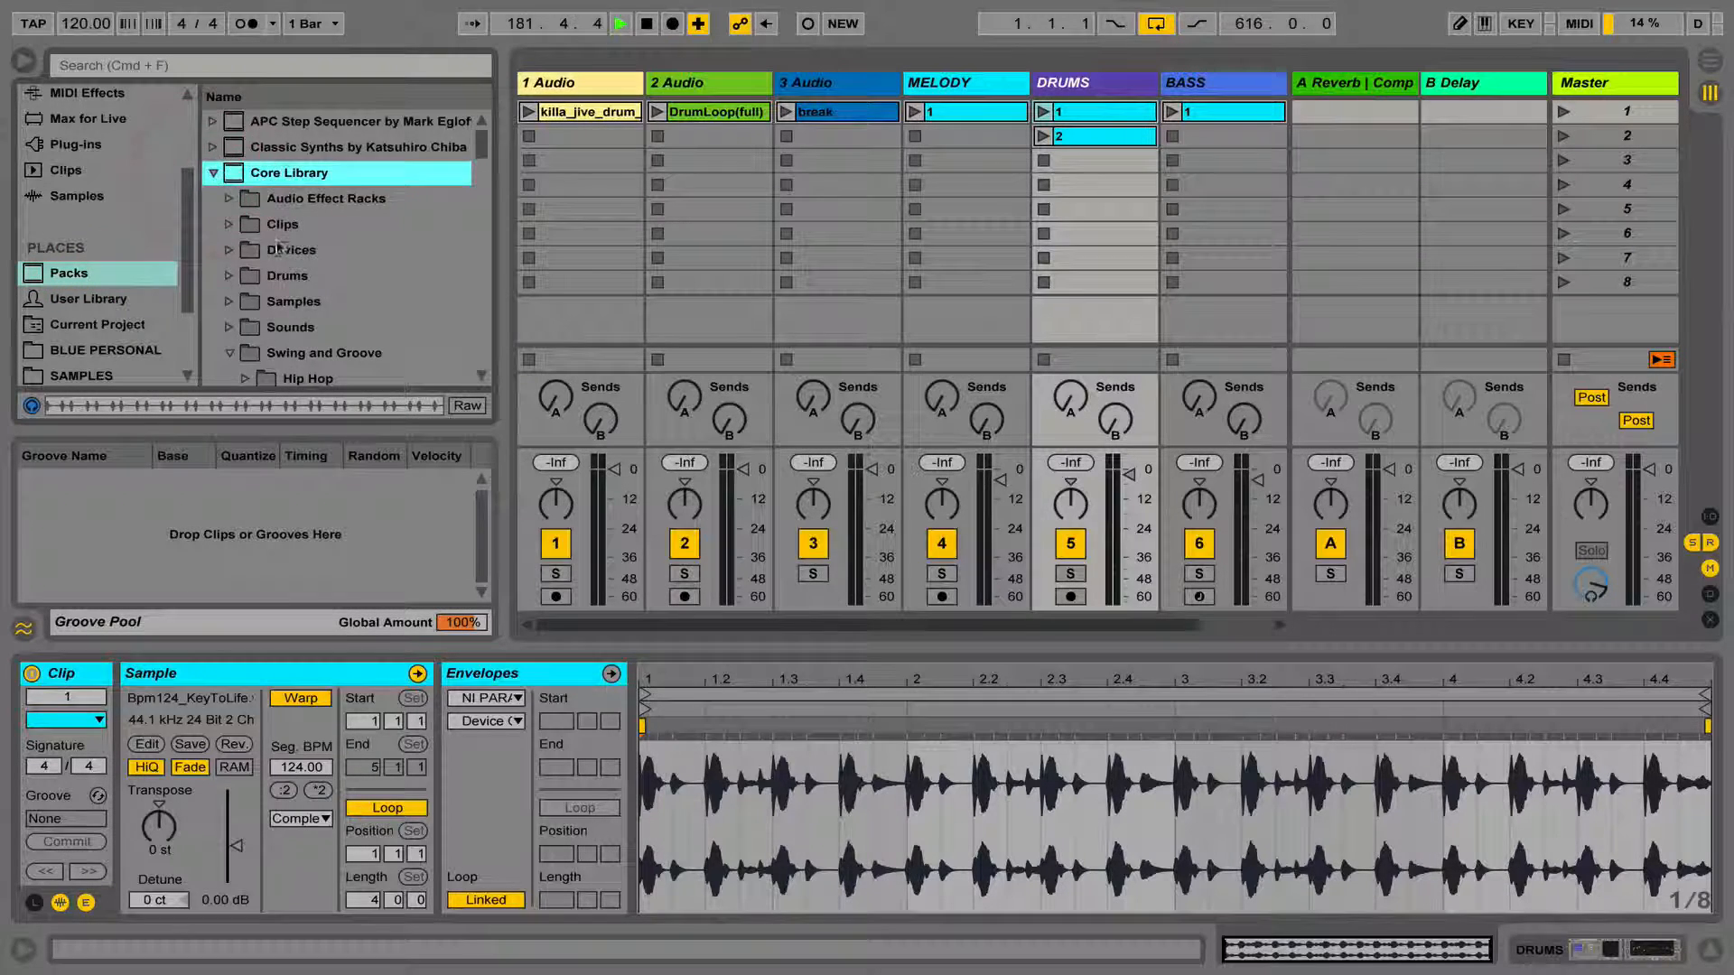
scroll(280, 248, "down", 5)
scroll(276, 240, "up", 3)
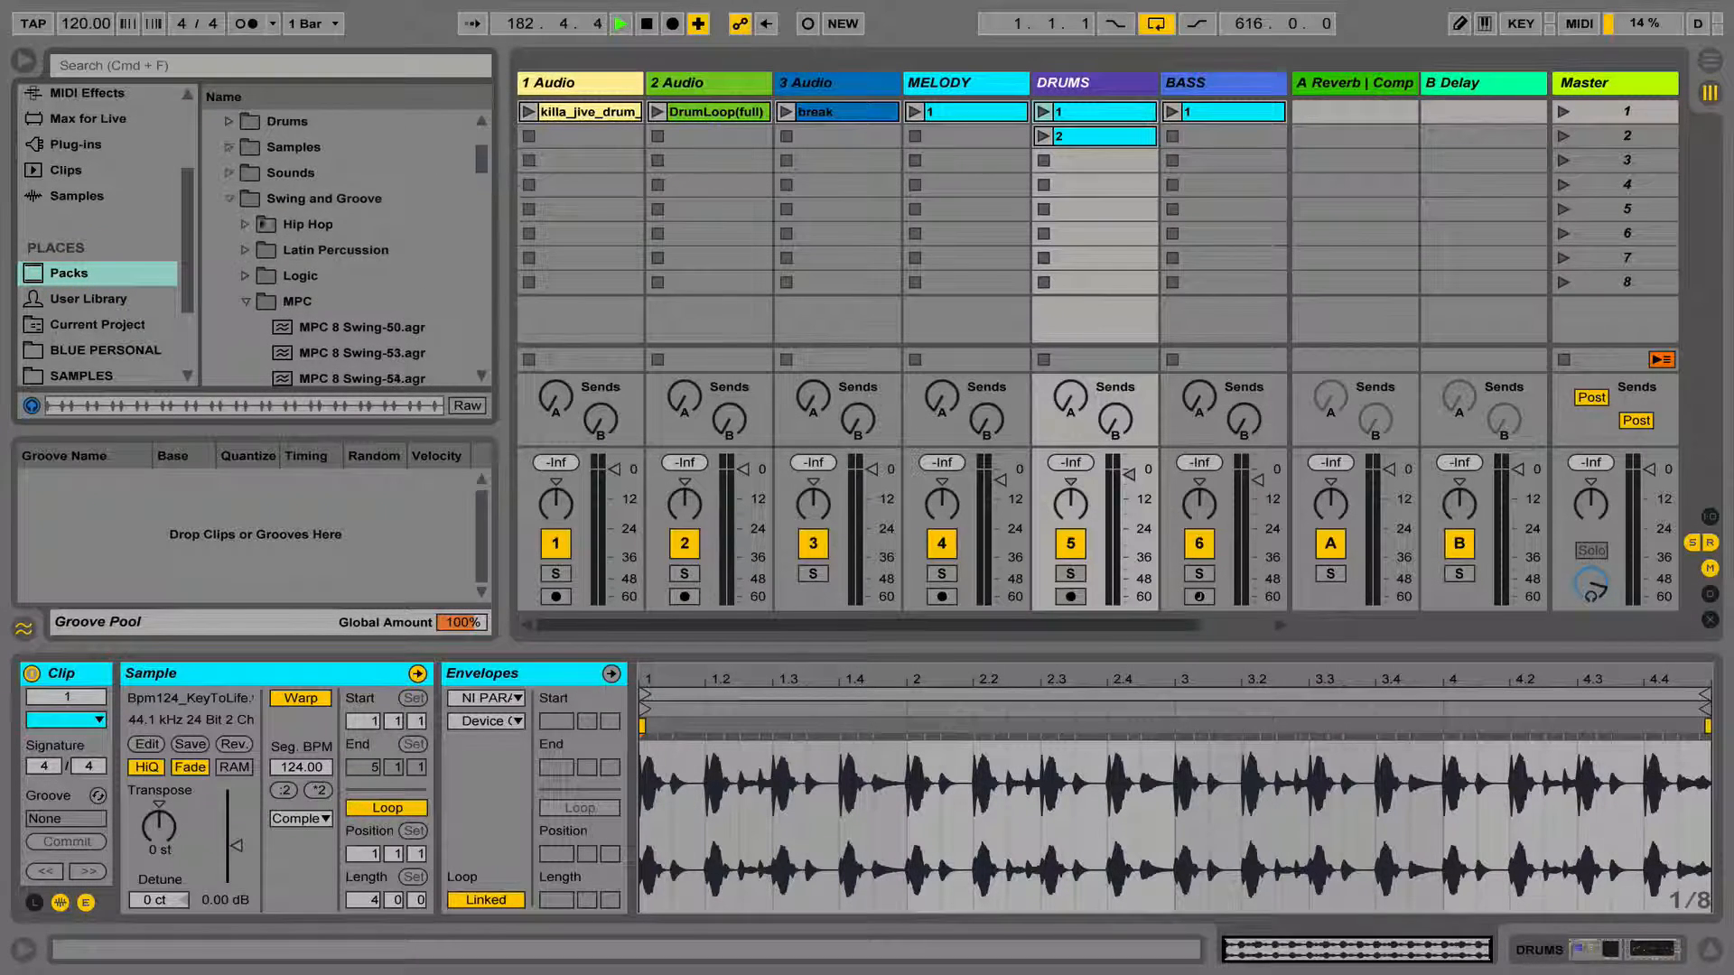
left_click(230, 199)
left_click(230, 199)
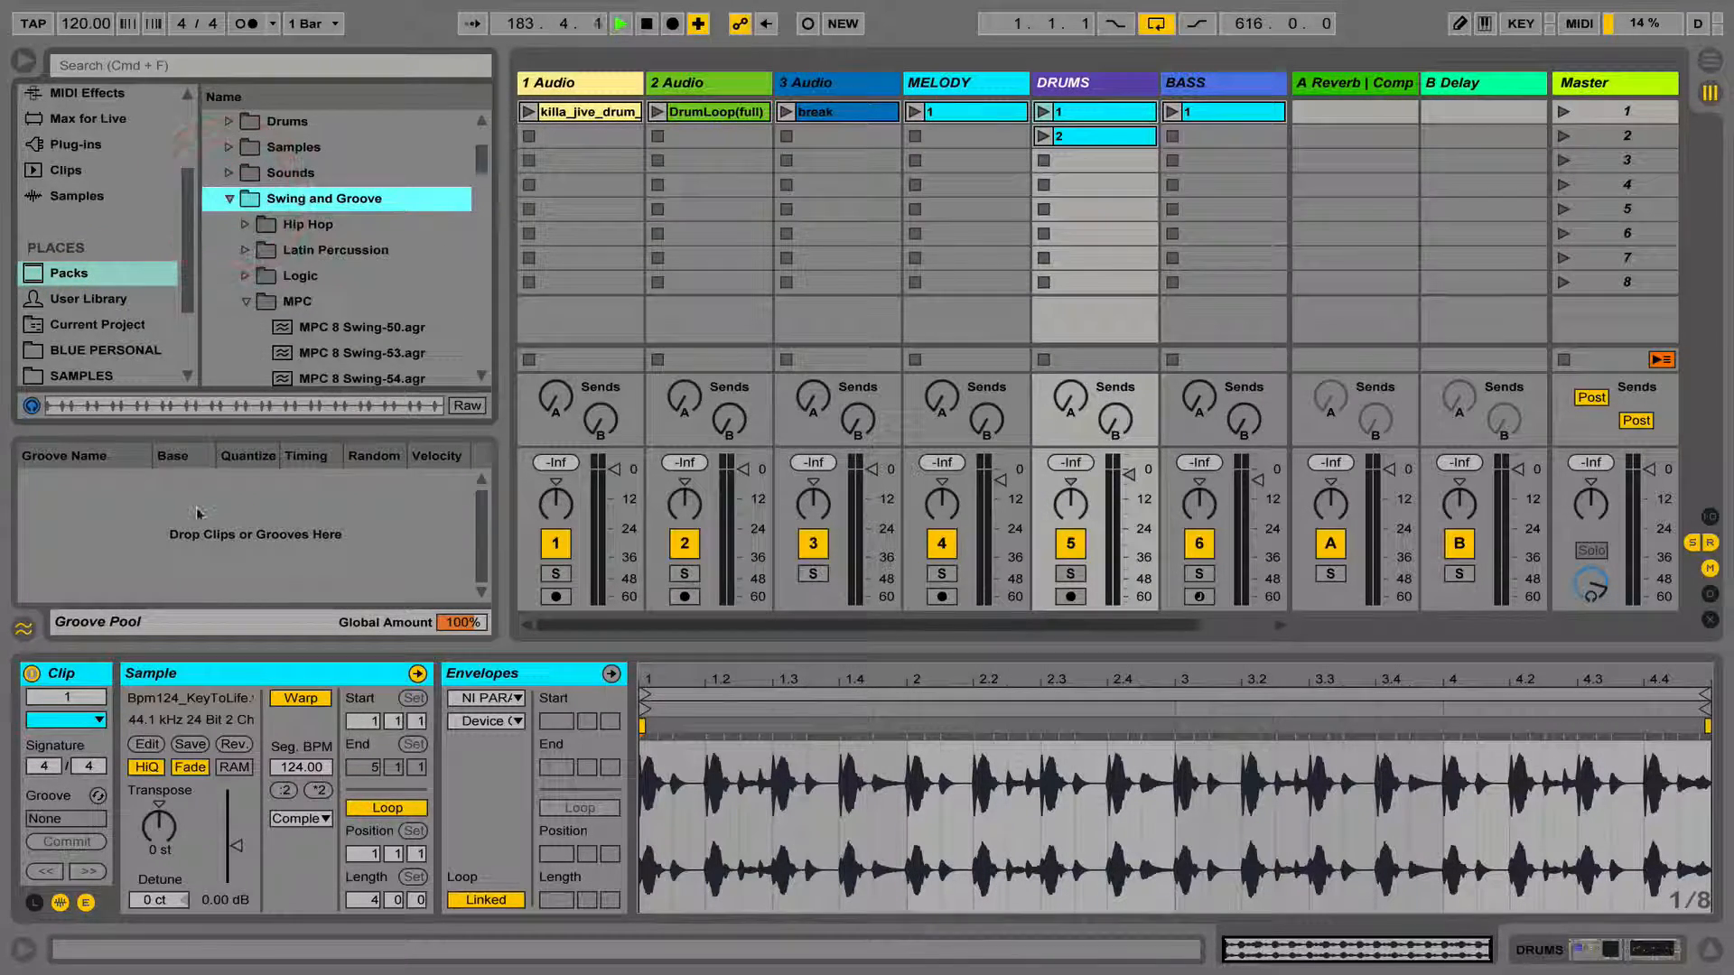
Look through the groove categories inside Swing and Groove and examine the grooves in the MPC folder.
right_click(221, 542)
left_click(263, 550)
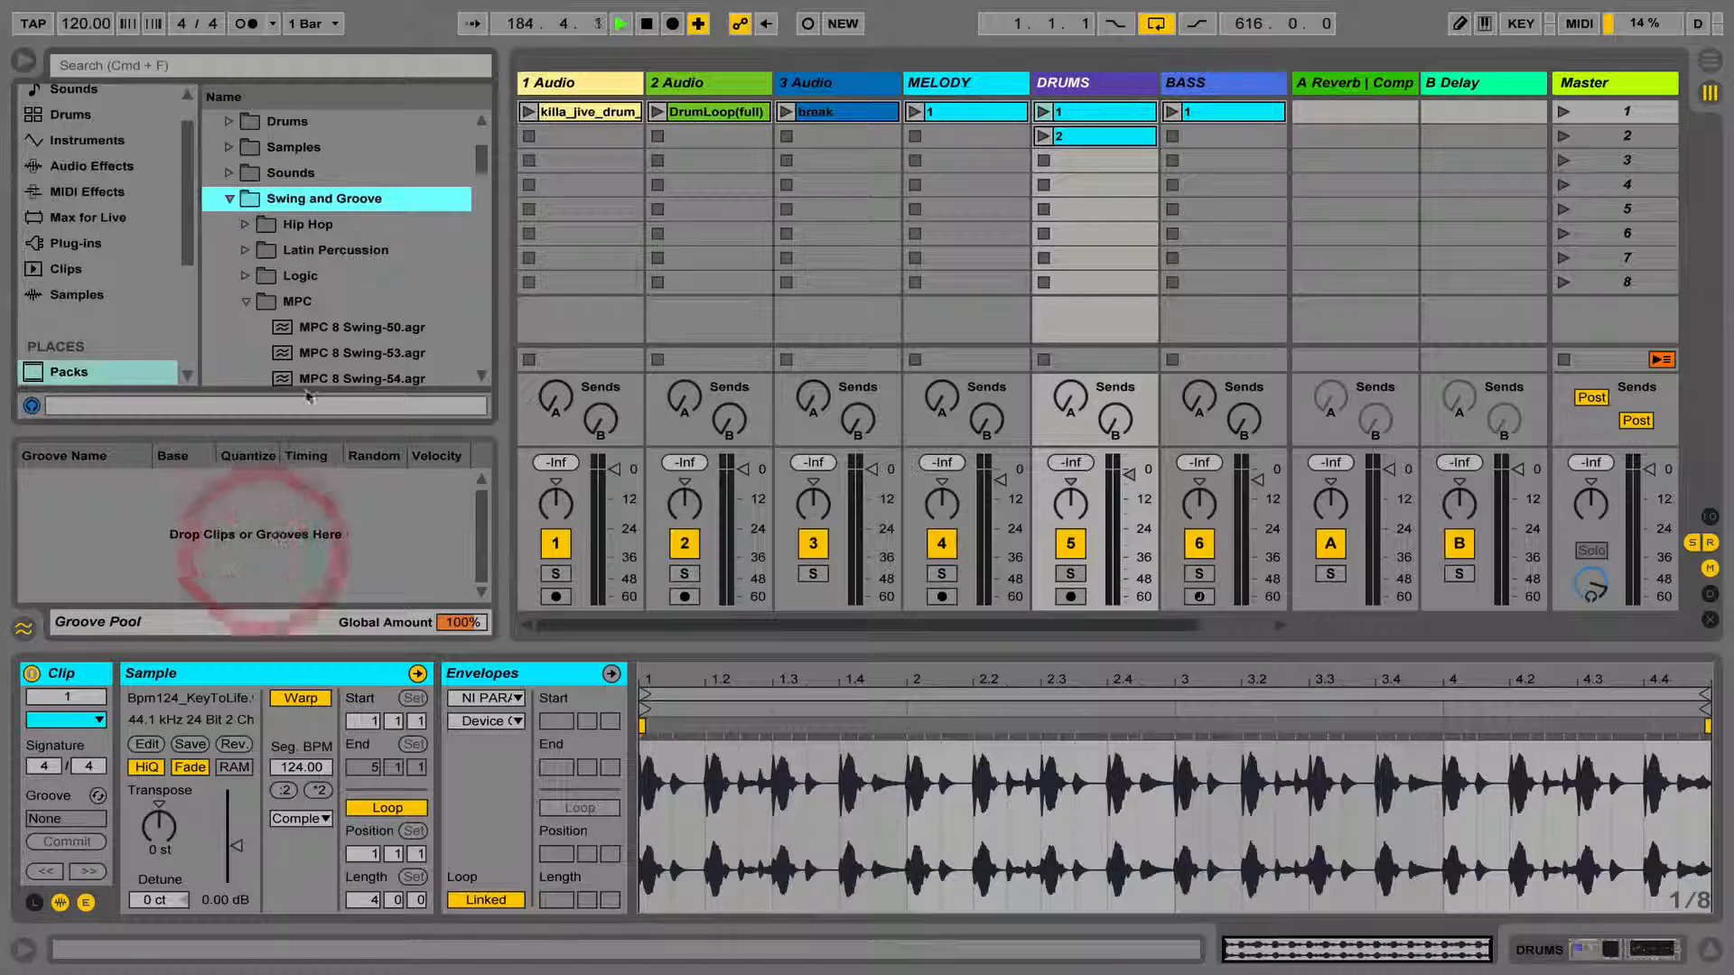
left_click(245, 301)
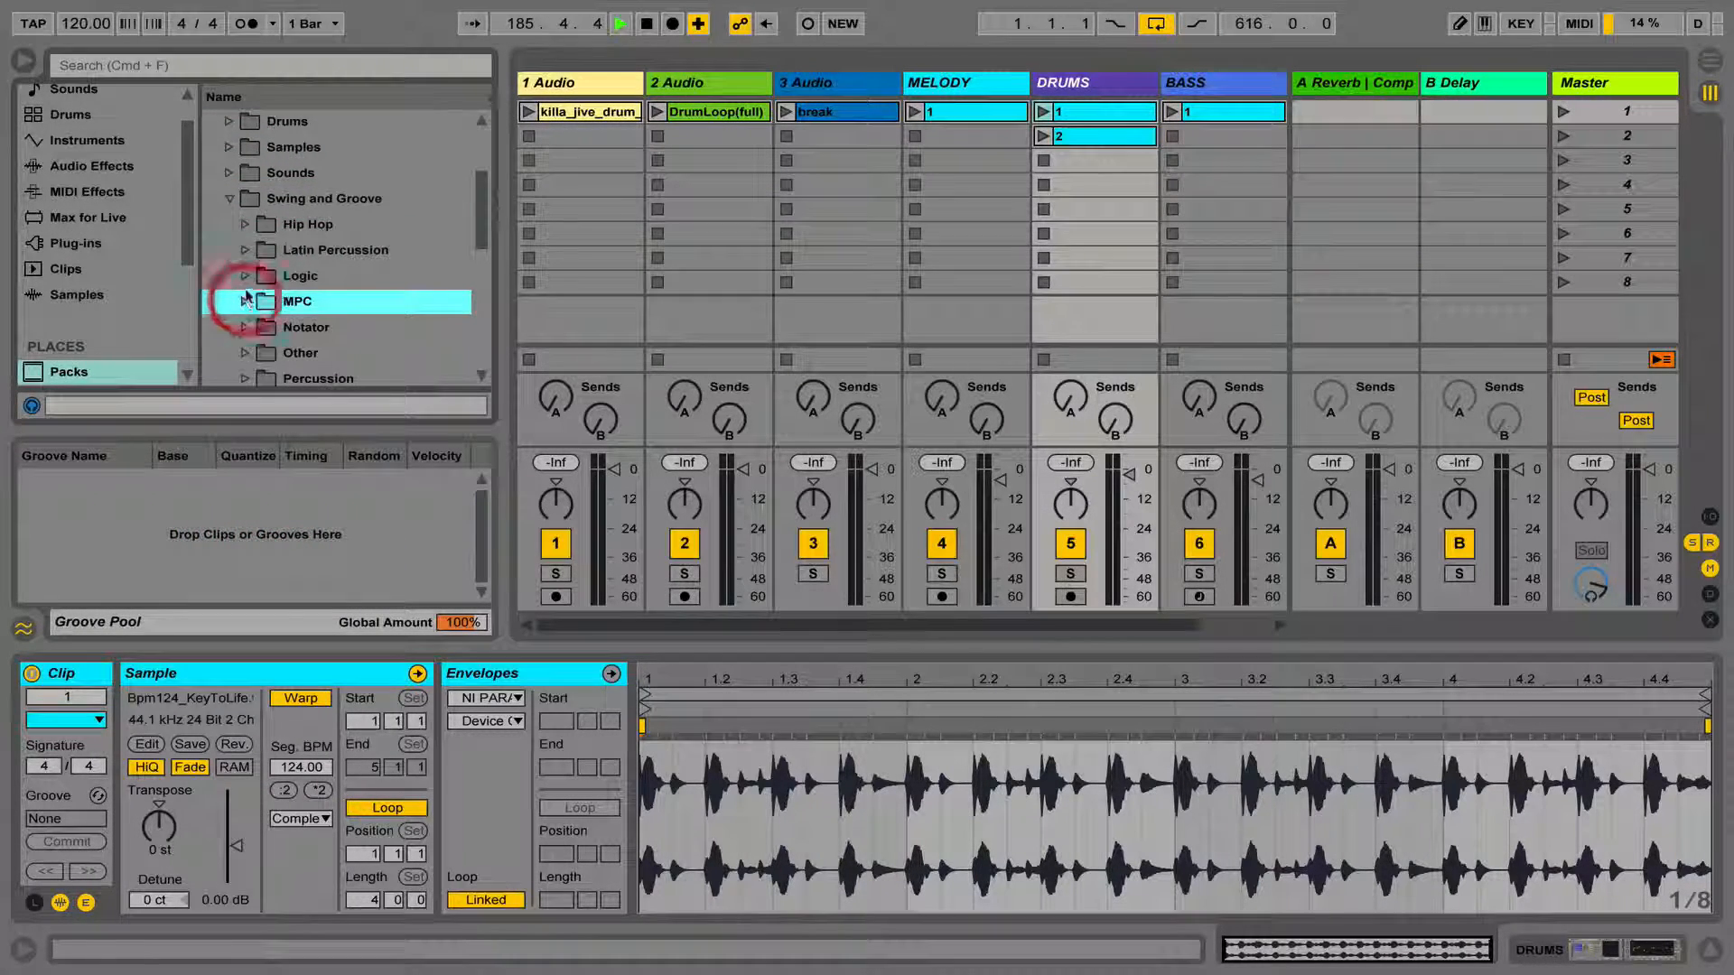
scroll(258, 307, "down", 1)
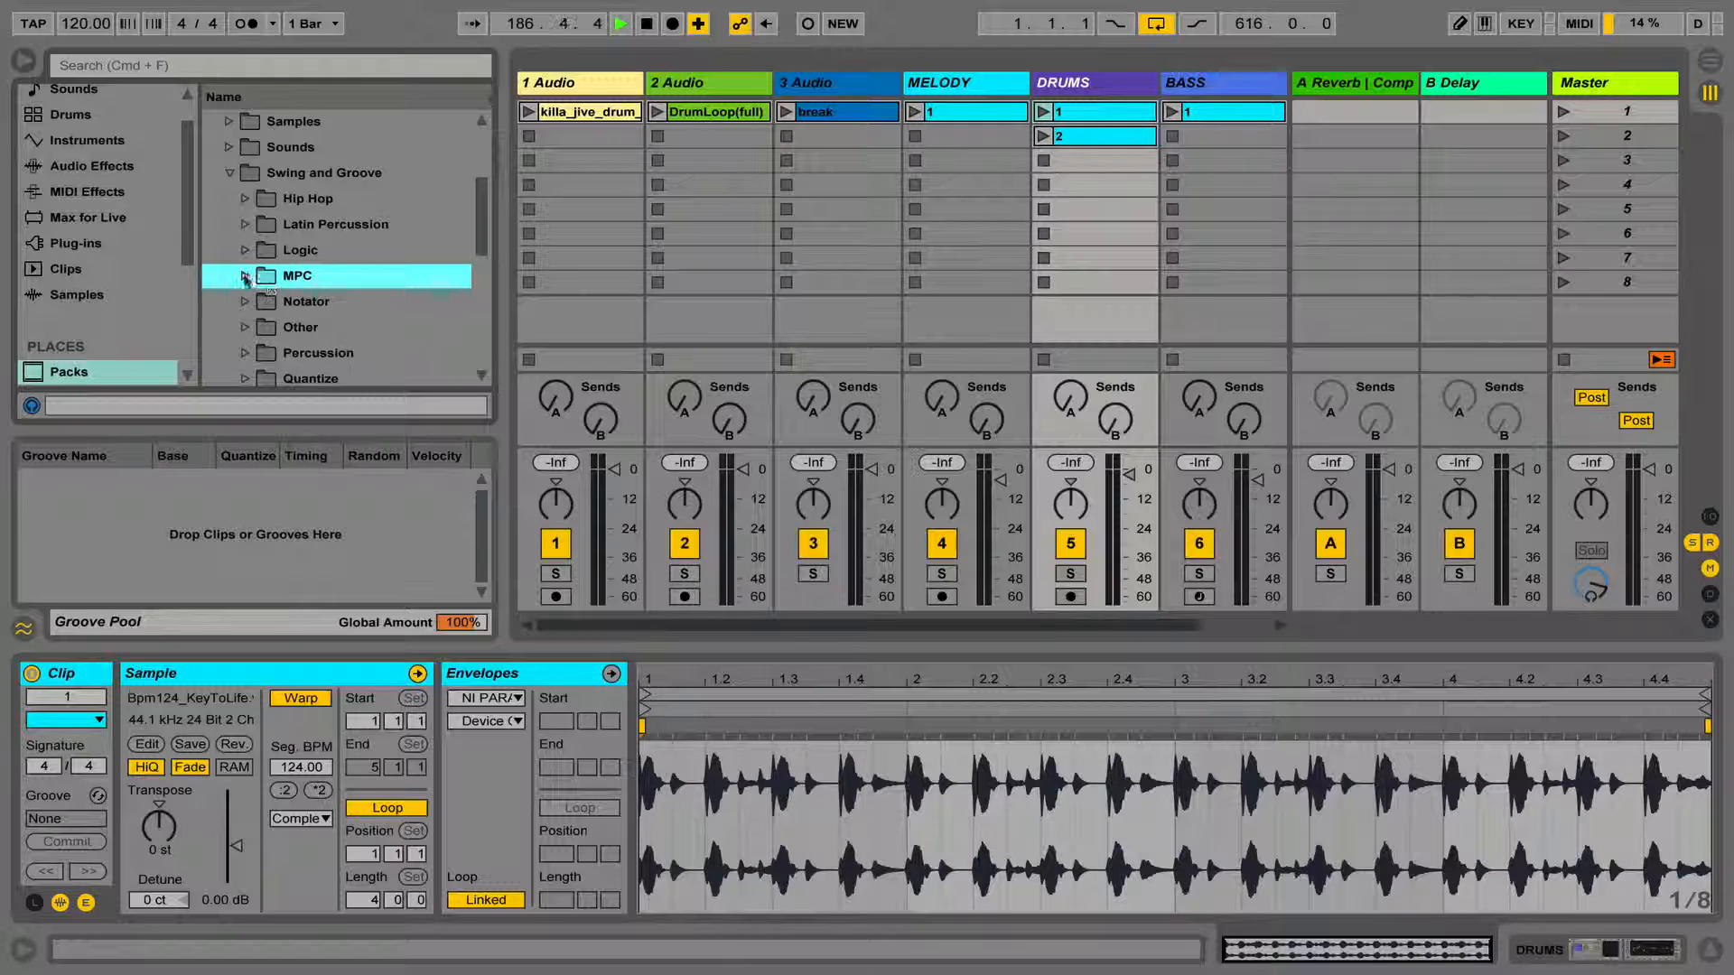
left_click(262, 233)
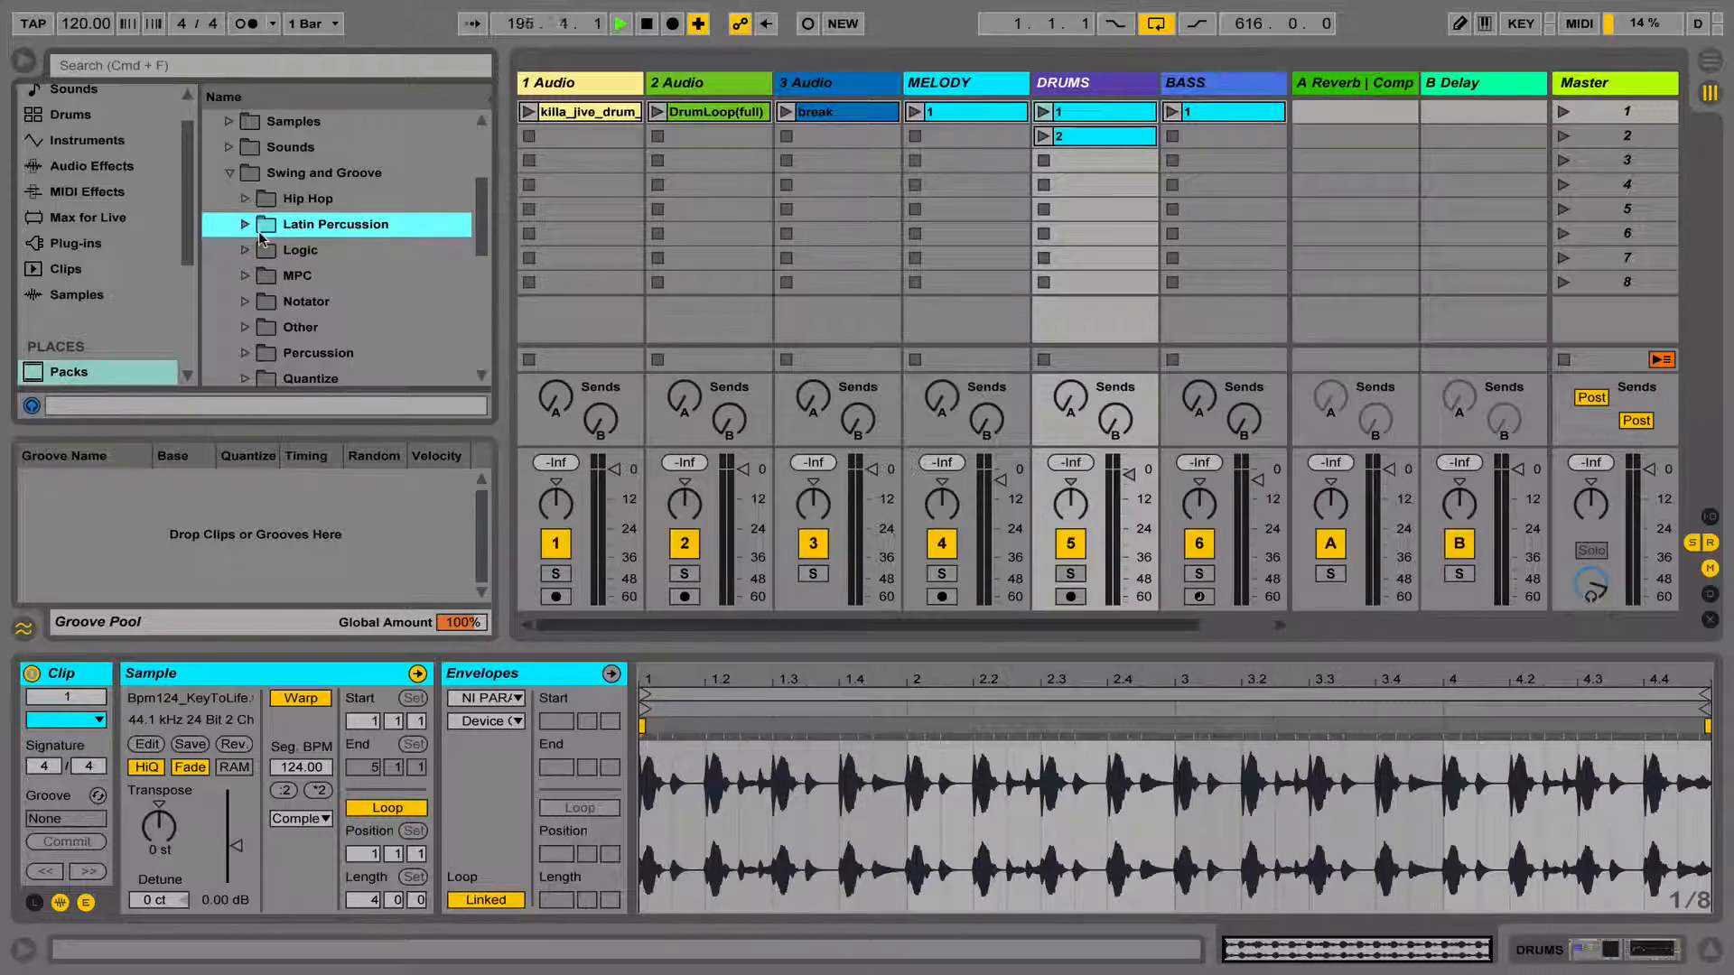
left_click_drag(483, 221, 476, 236)
left_click(240, 210)
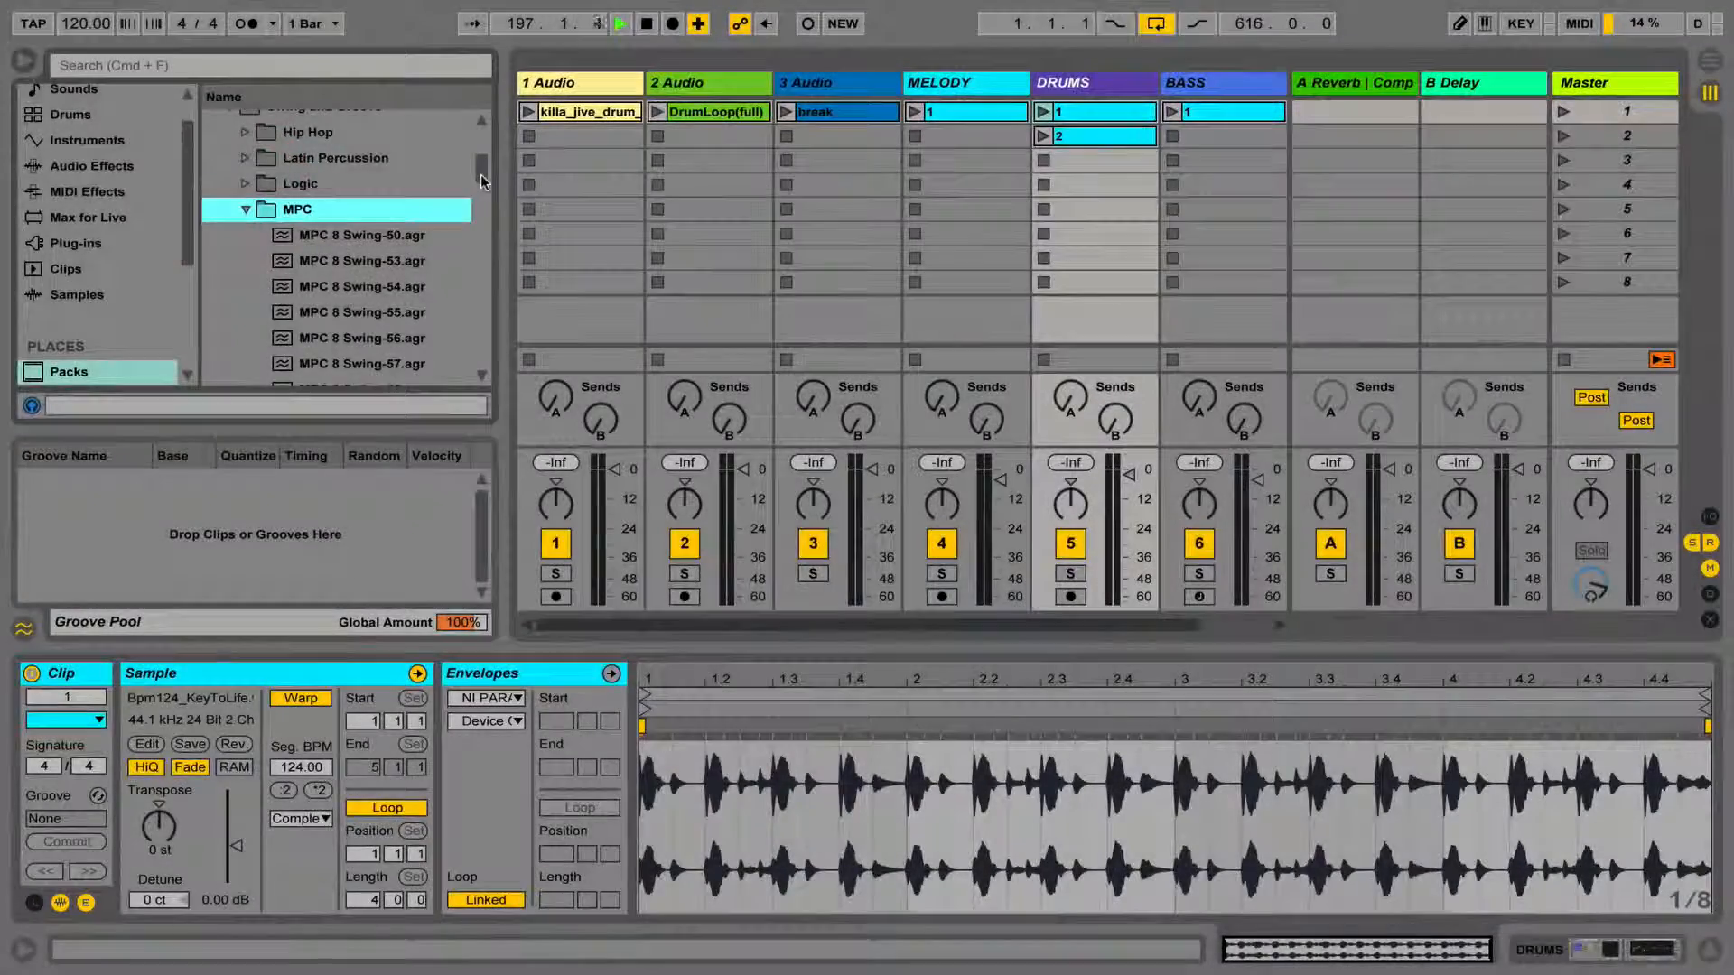
left_click_drag(481, 174, 479, 190)
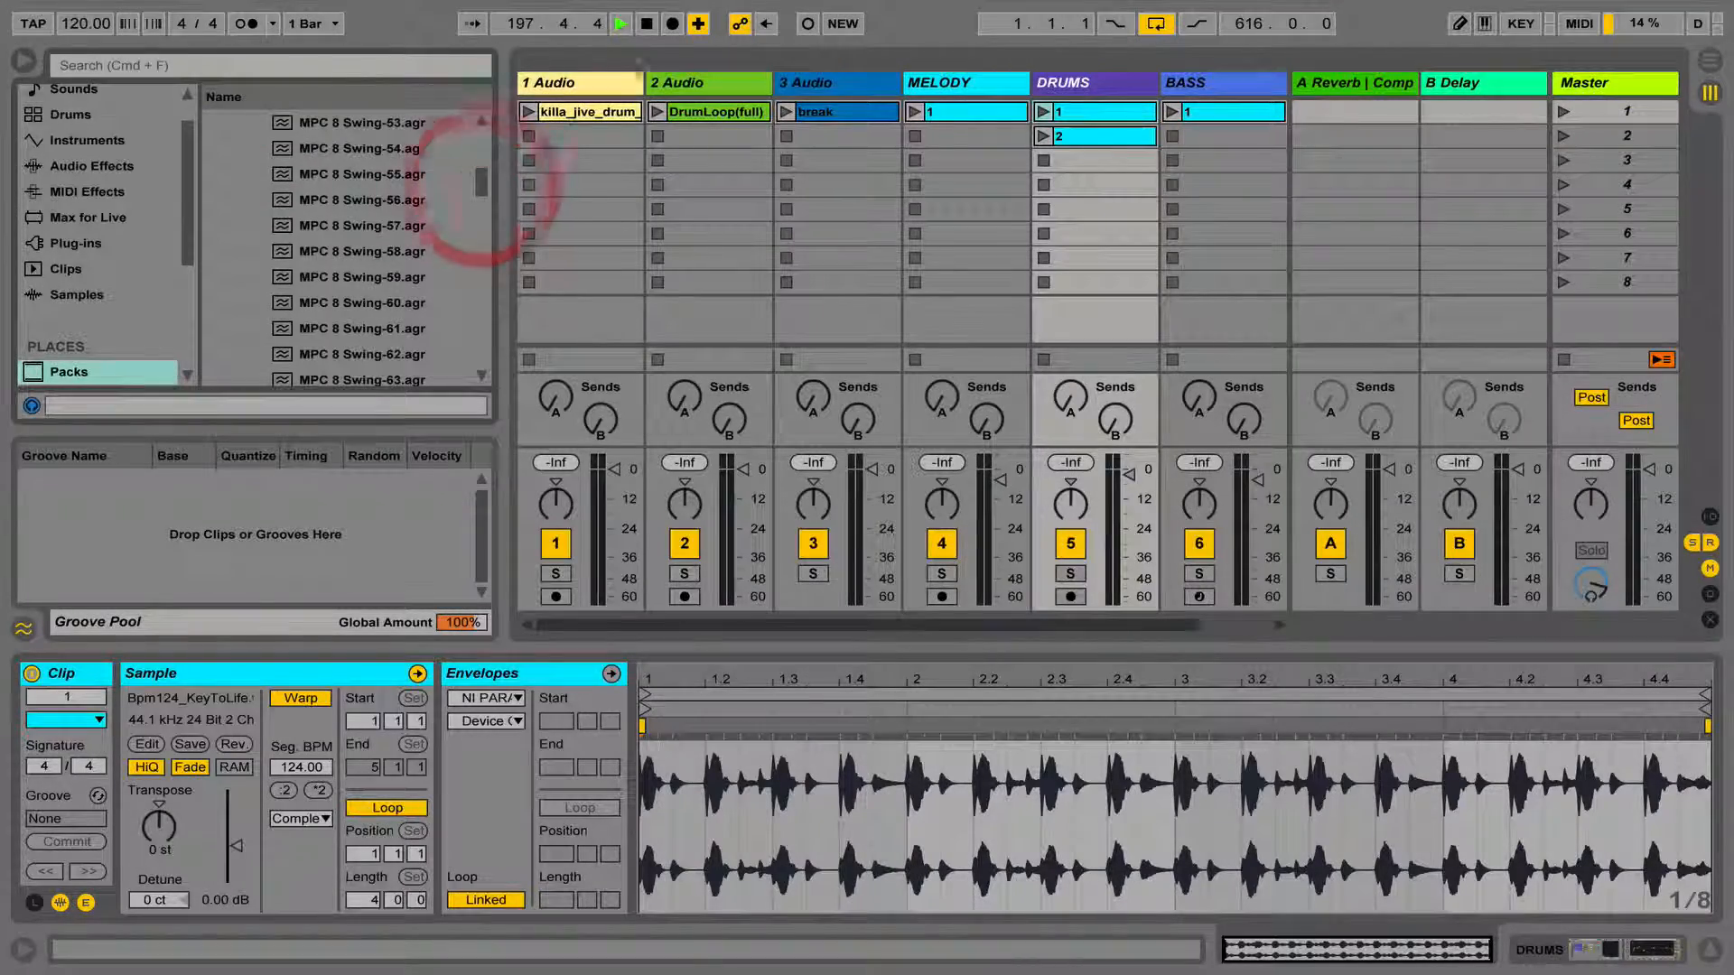
Stop playback and place the MPC 8 Swing-63 groove as a clip in the BASS track's third slot.
left_click(647, 24)
scroll(449, 183, "up", 2)
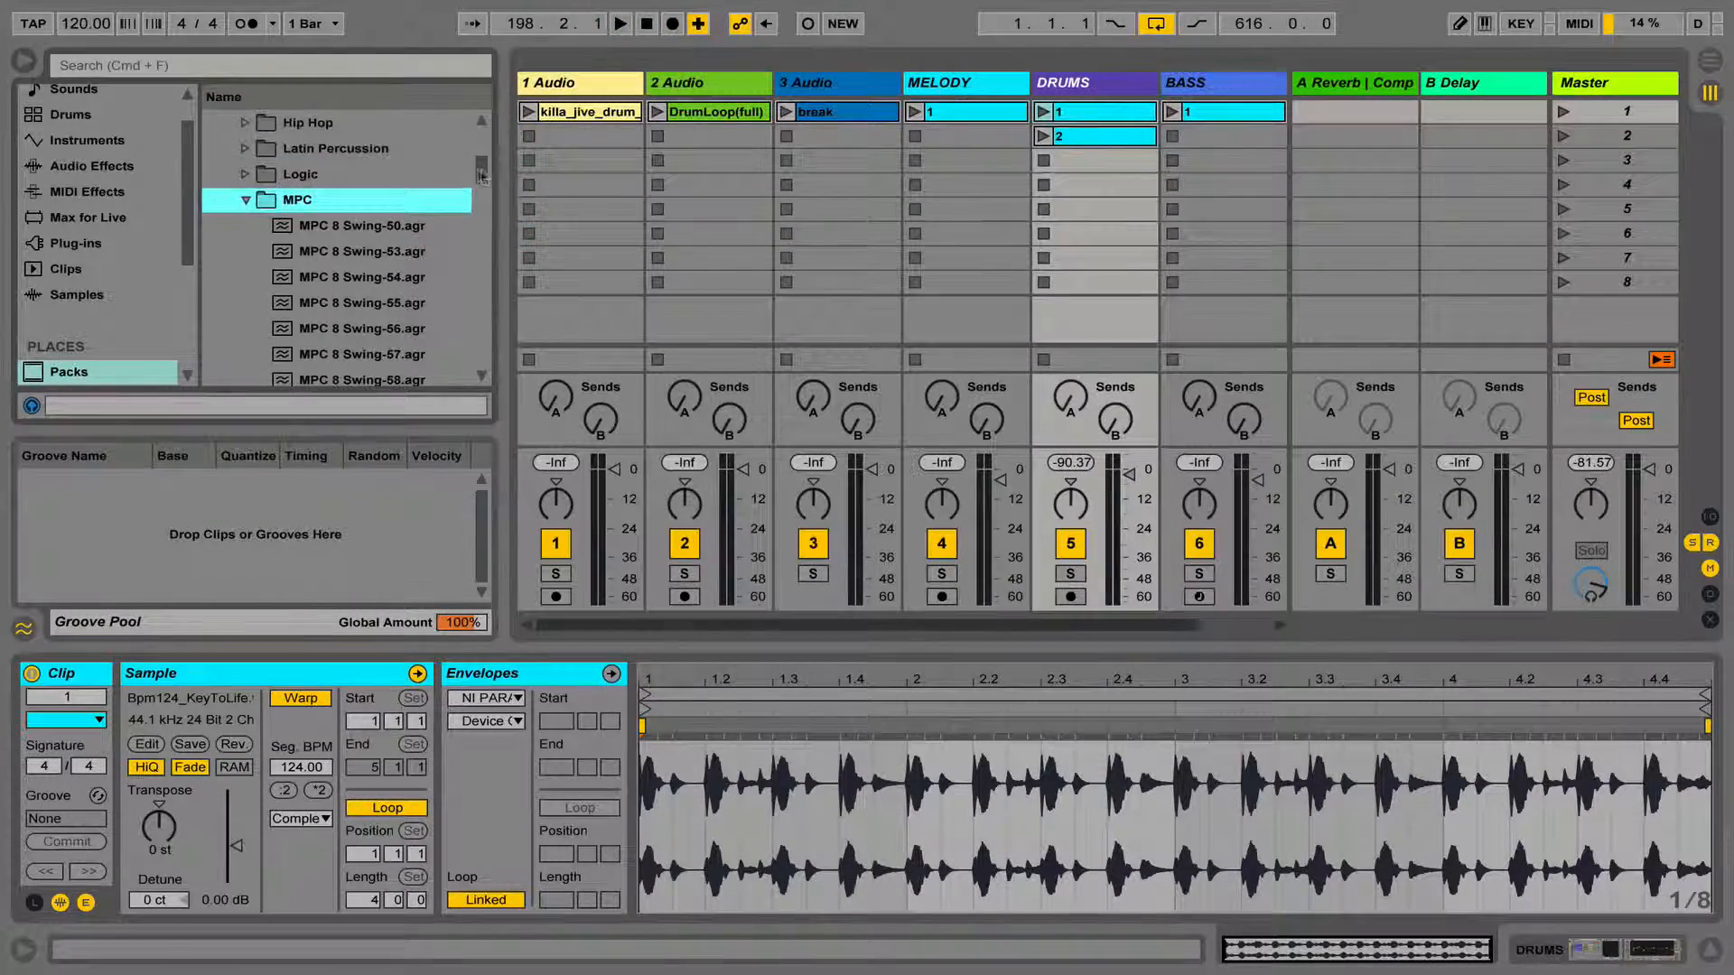
left_click_drag(482, 174, 477, 193)
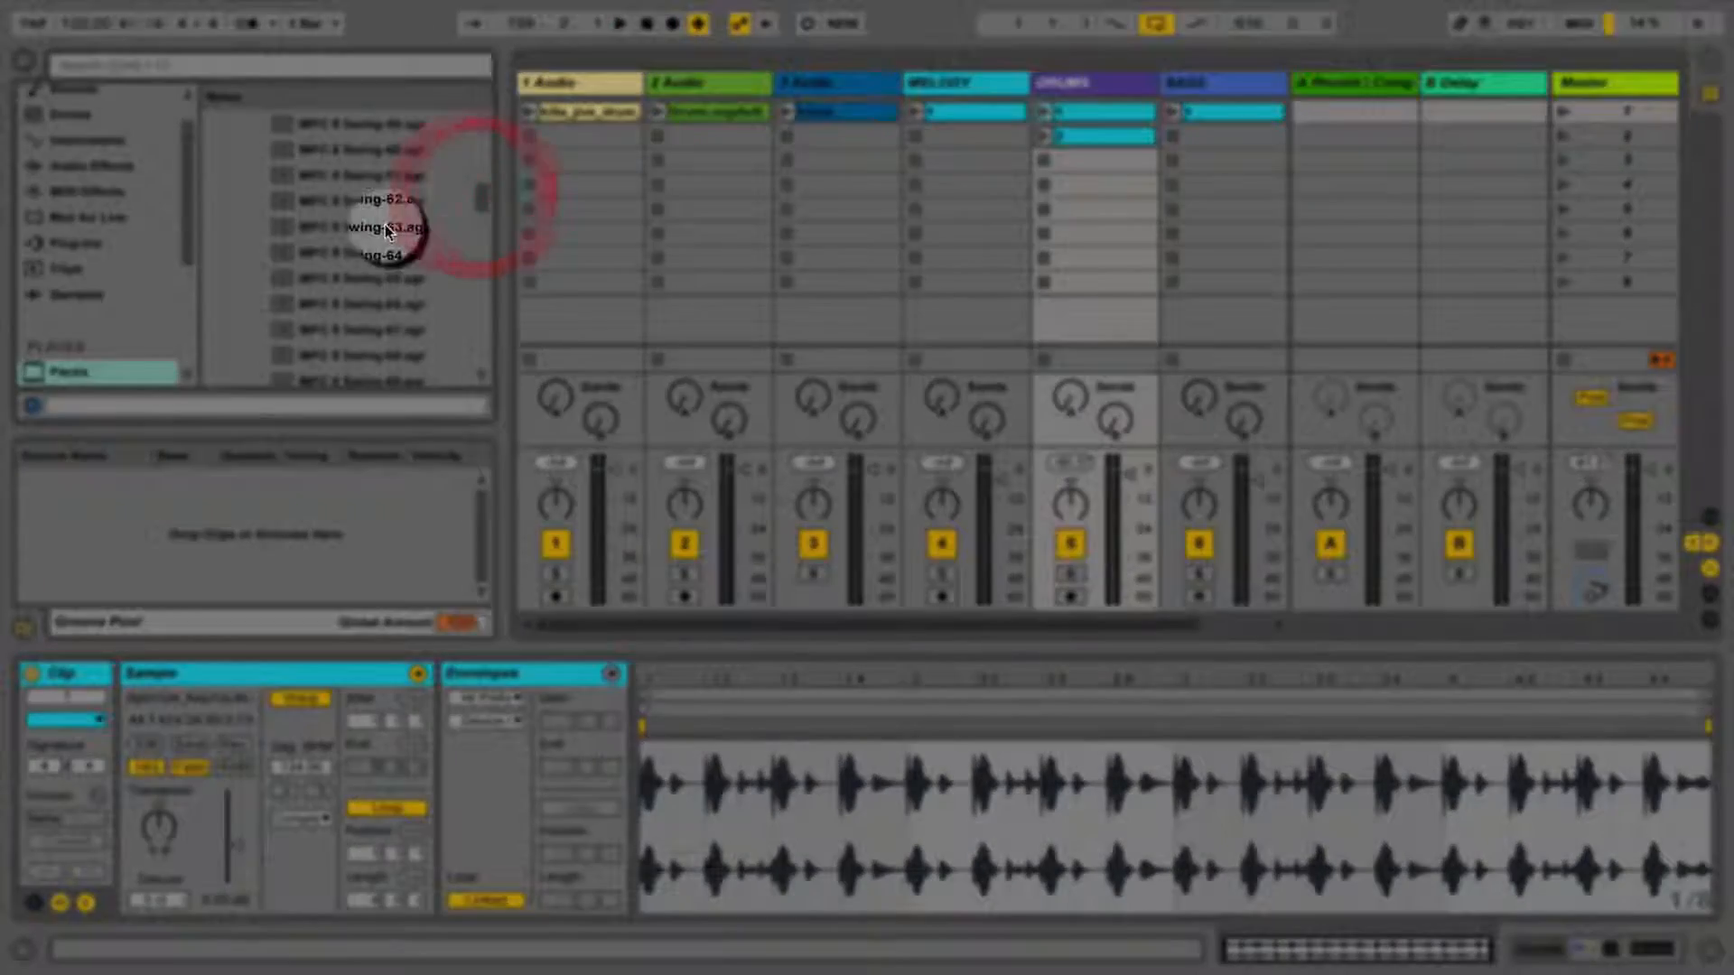
left_click_drag(386, 230, 1213, 159)
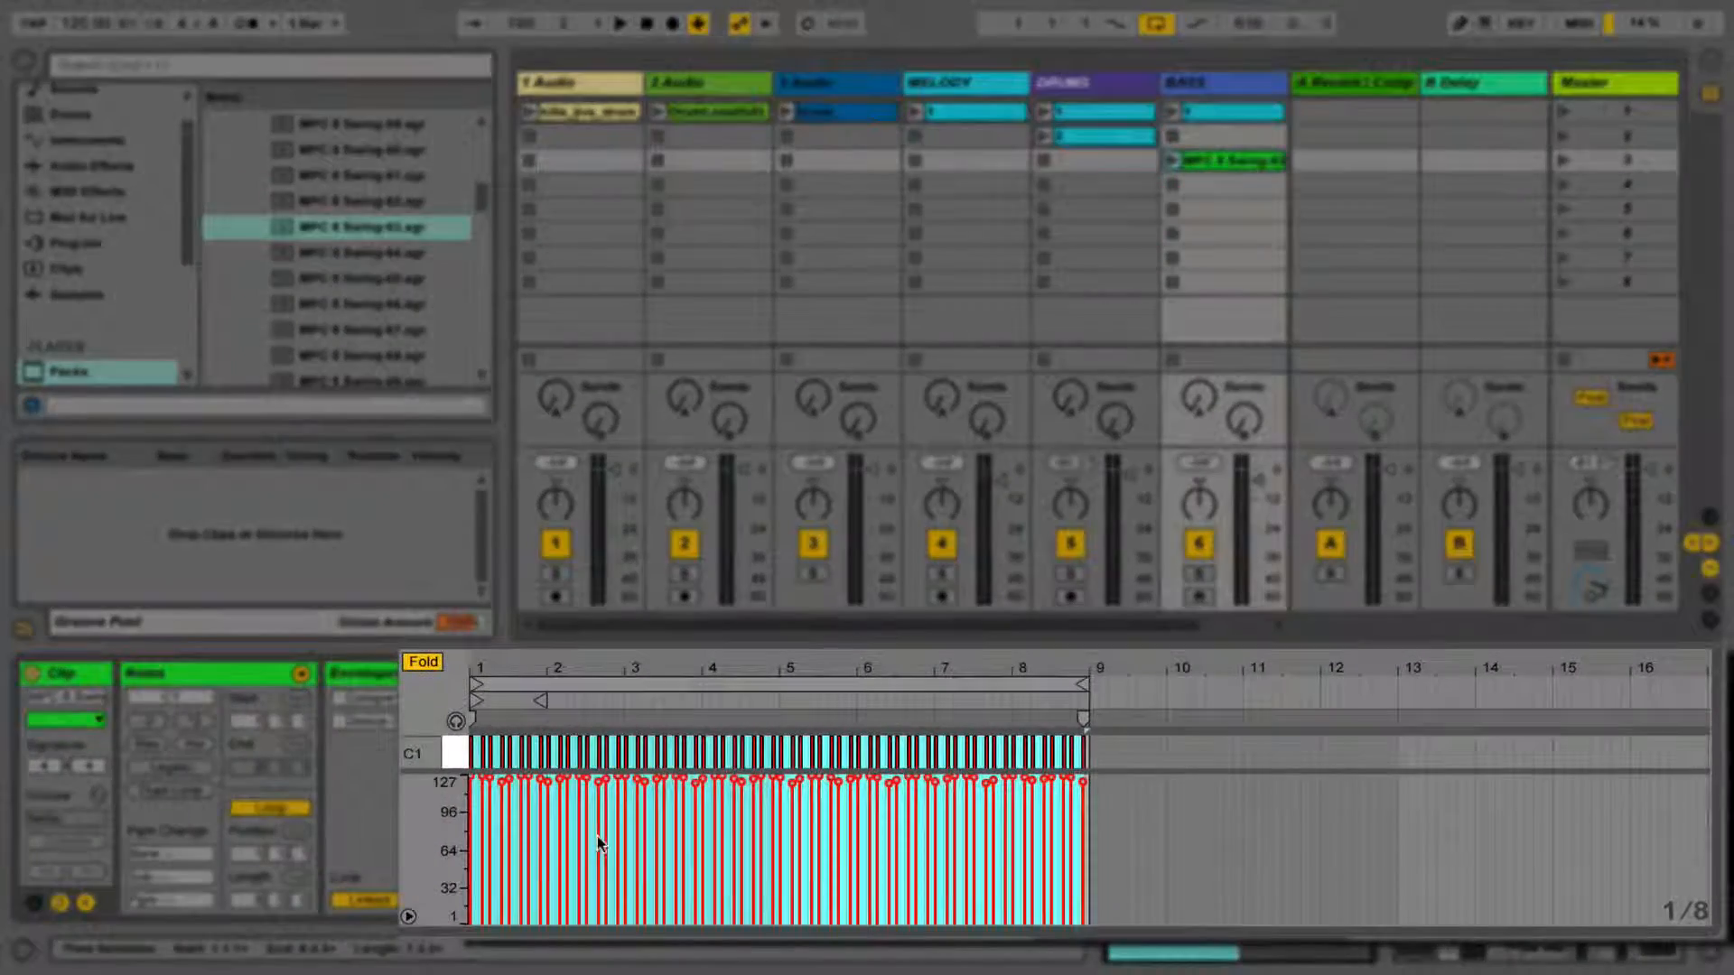
left_click_drag(594, 670, 749, 851)
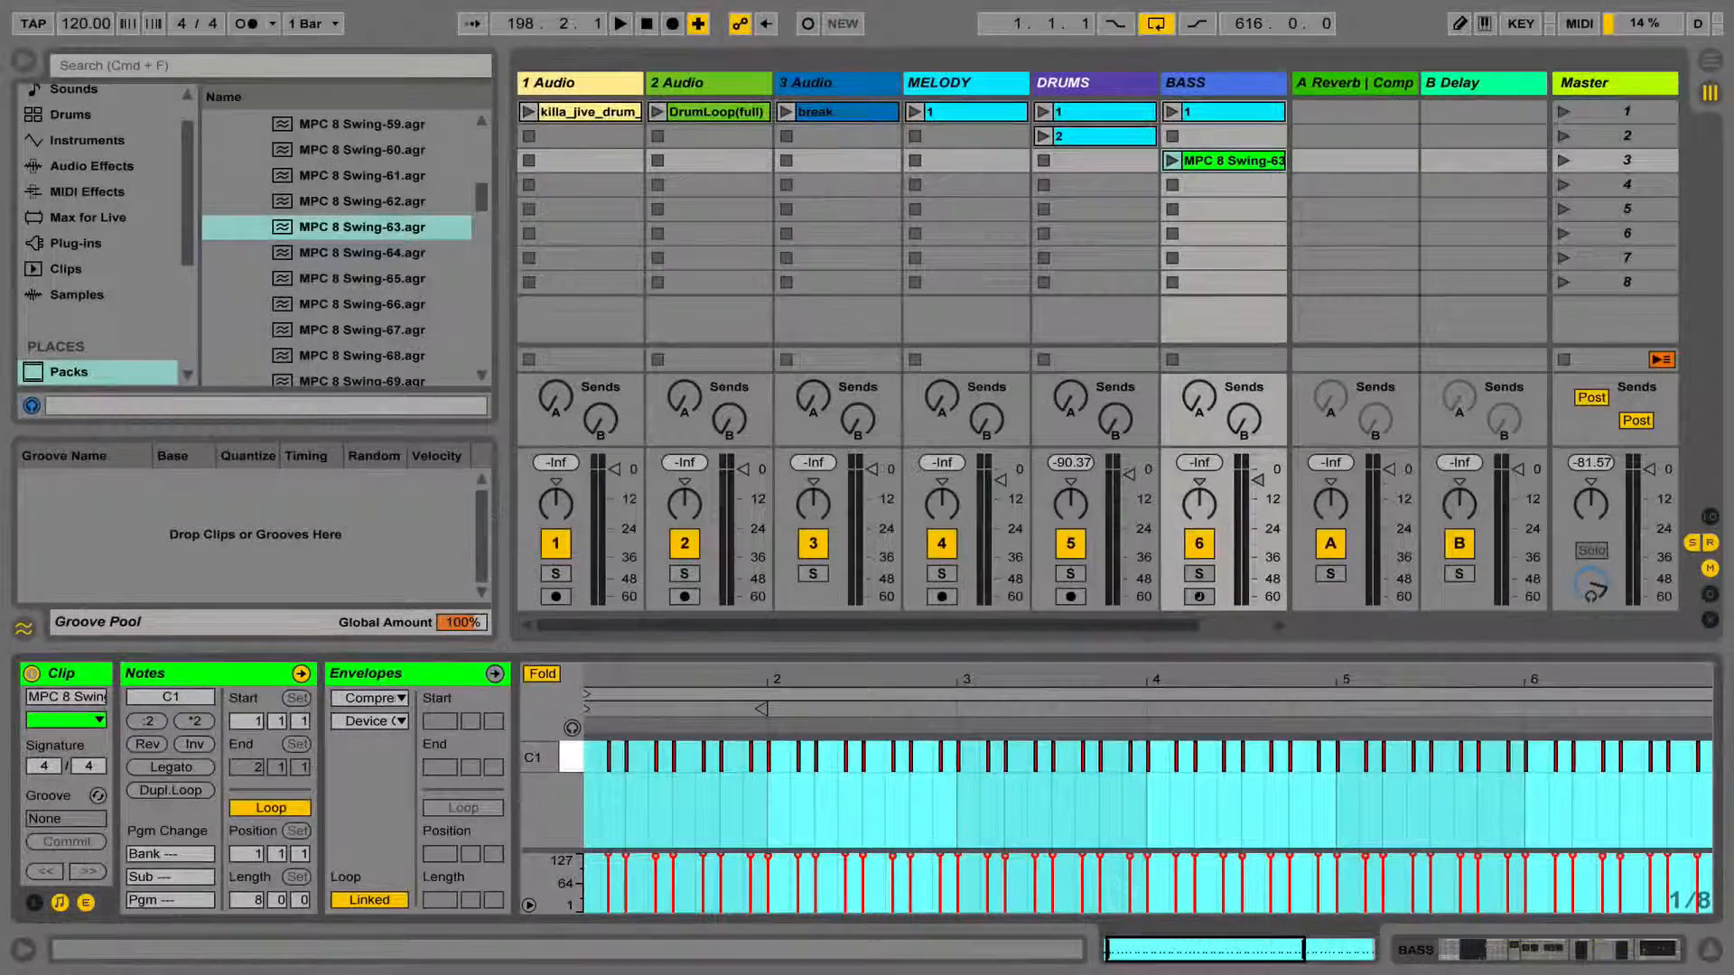
Place the MPC 16 Double Down-60 groove as a clip in the BASS track's fifth slot and launch it.
left_click(361, 226)
scroll(372, 271, "down", 4)
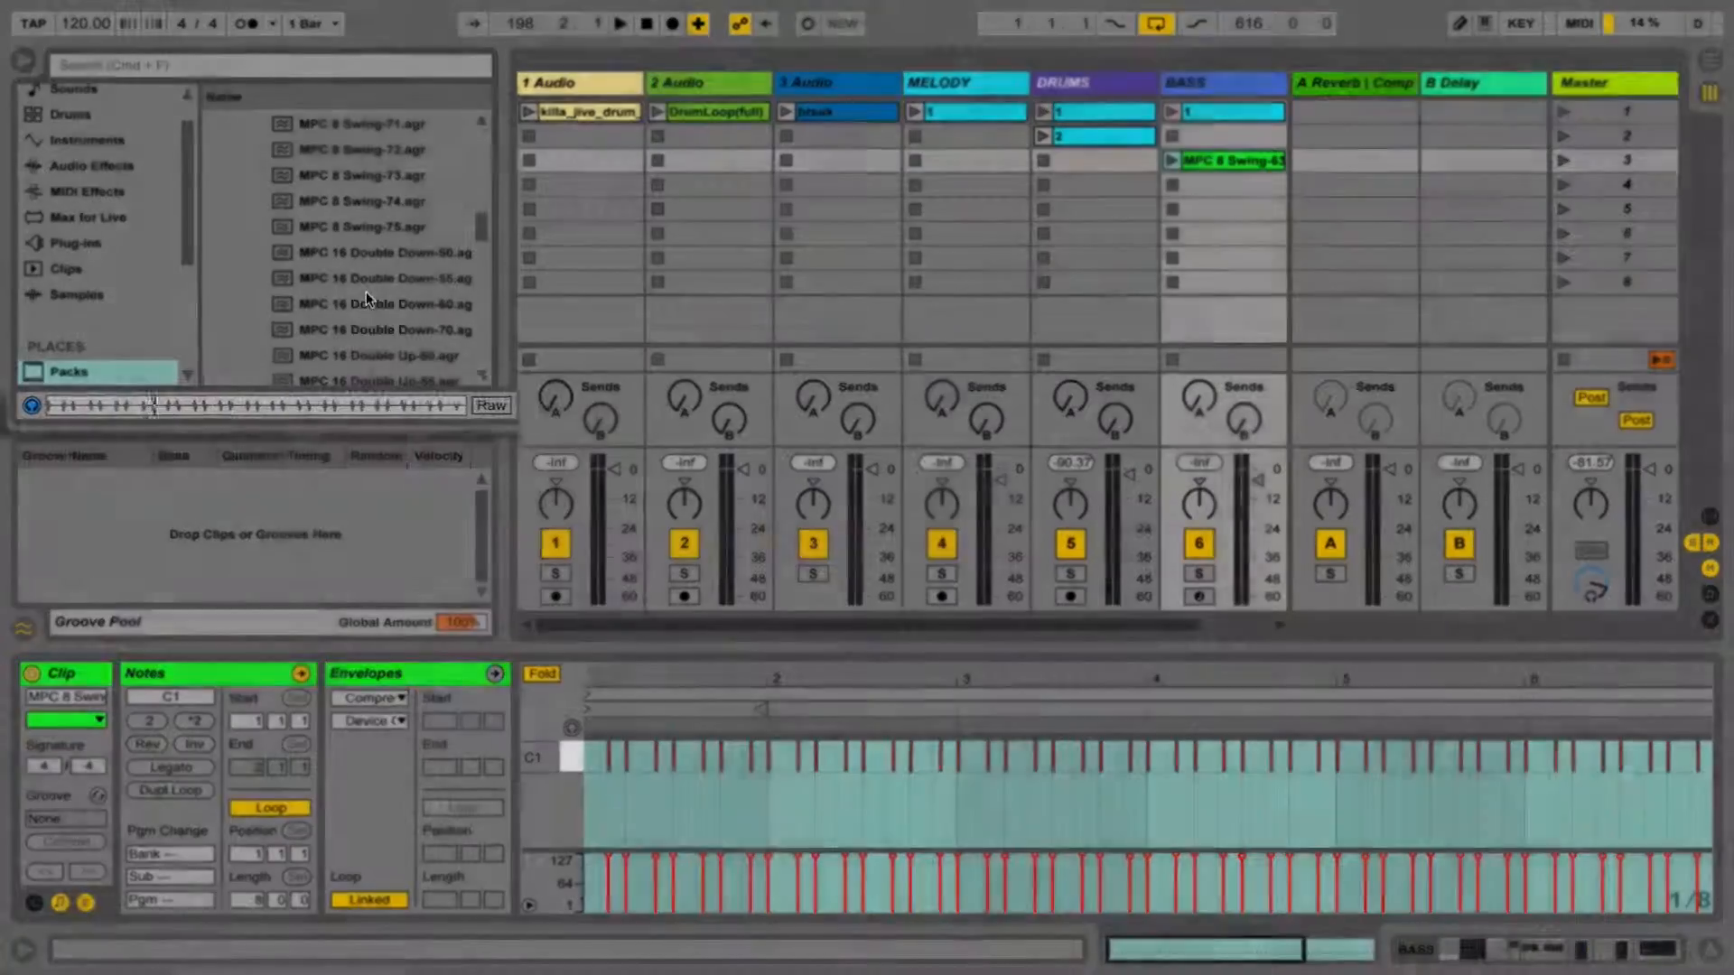
left_click(363, 302)
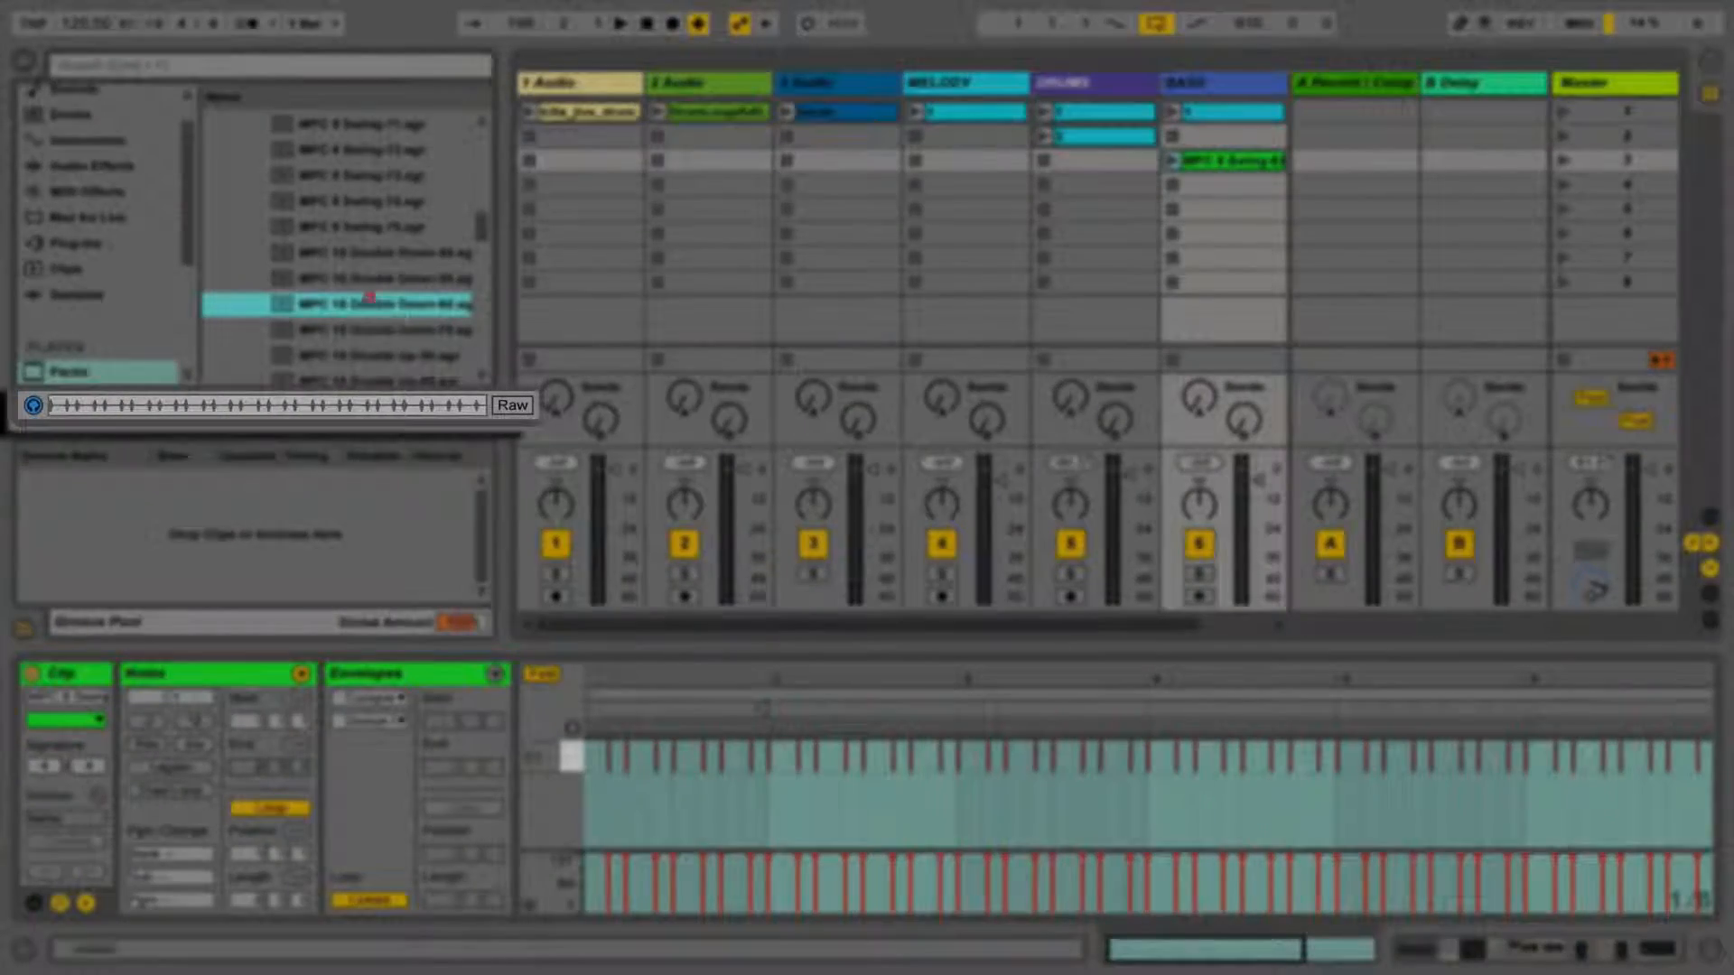
left_click_drag(370, 298, 1200, 212)
left_click(1174, 211)
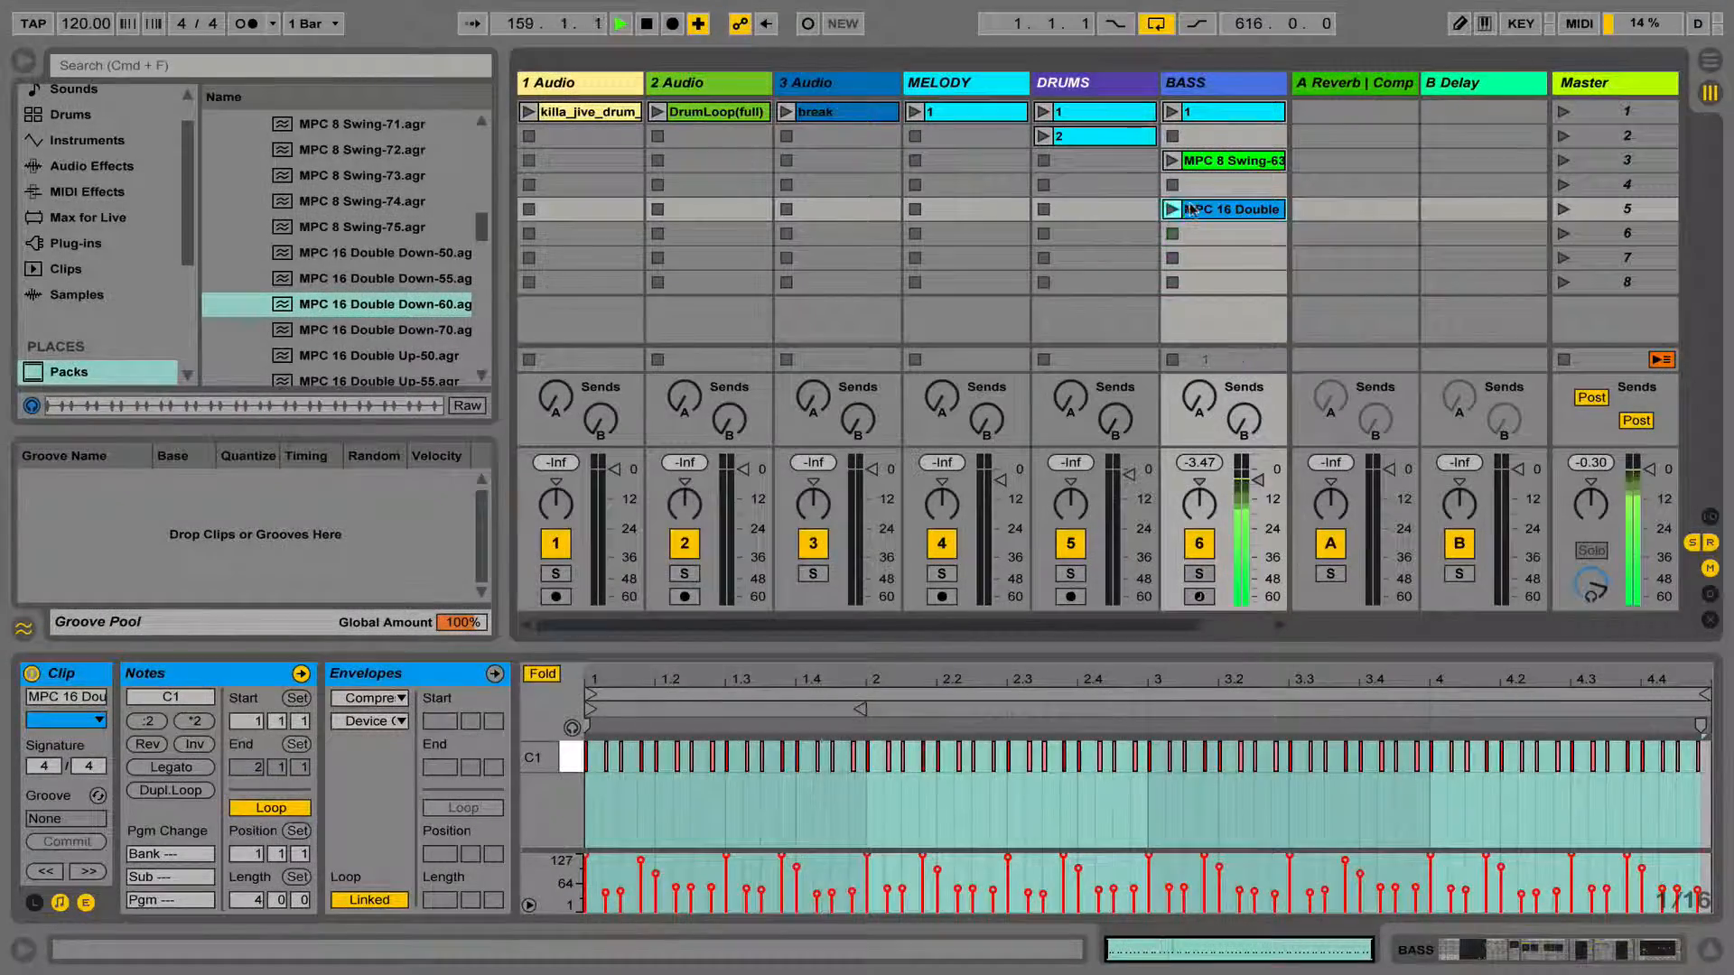
Apply the MPC 16 Double Down-60 groove to the first clips of the BASS and DRUMS tracks.
left_click(337, 308)
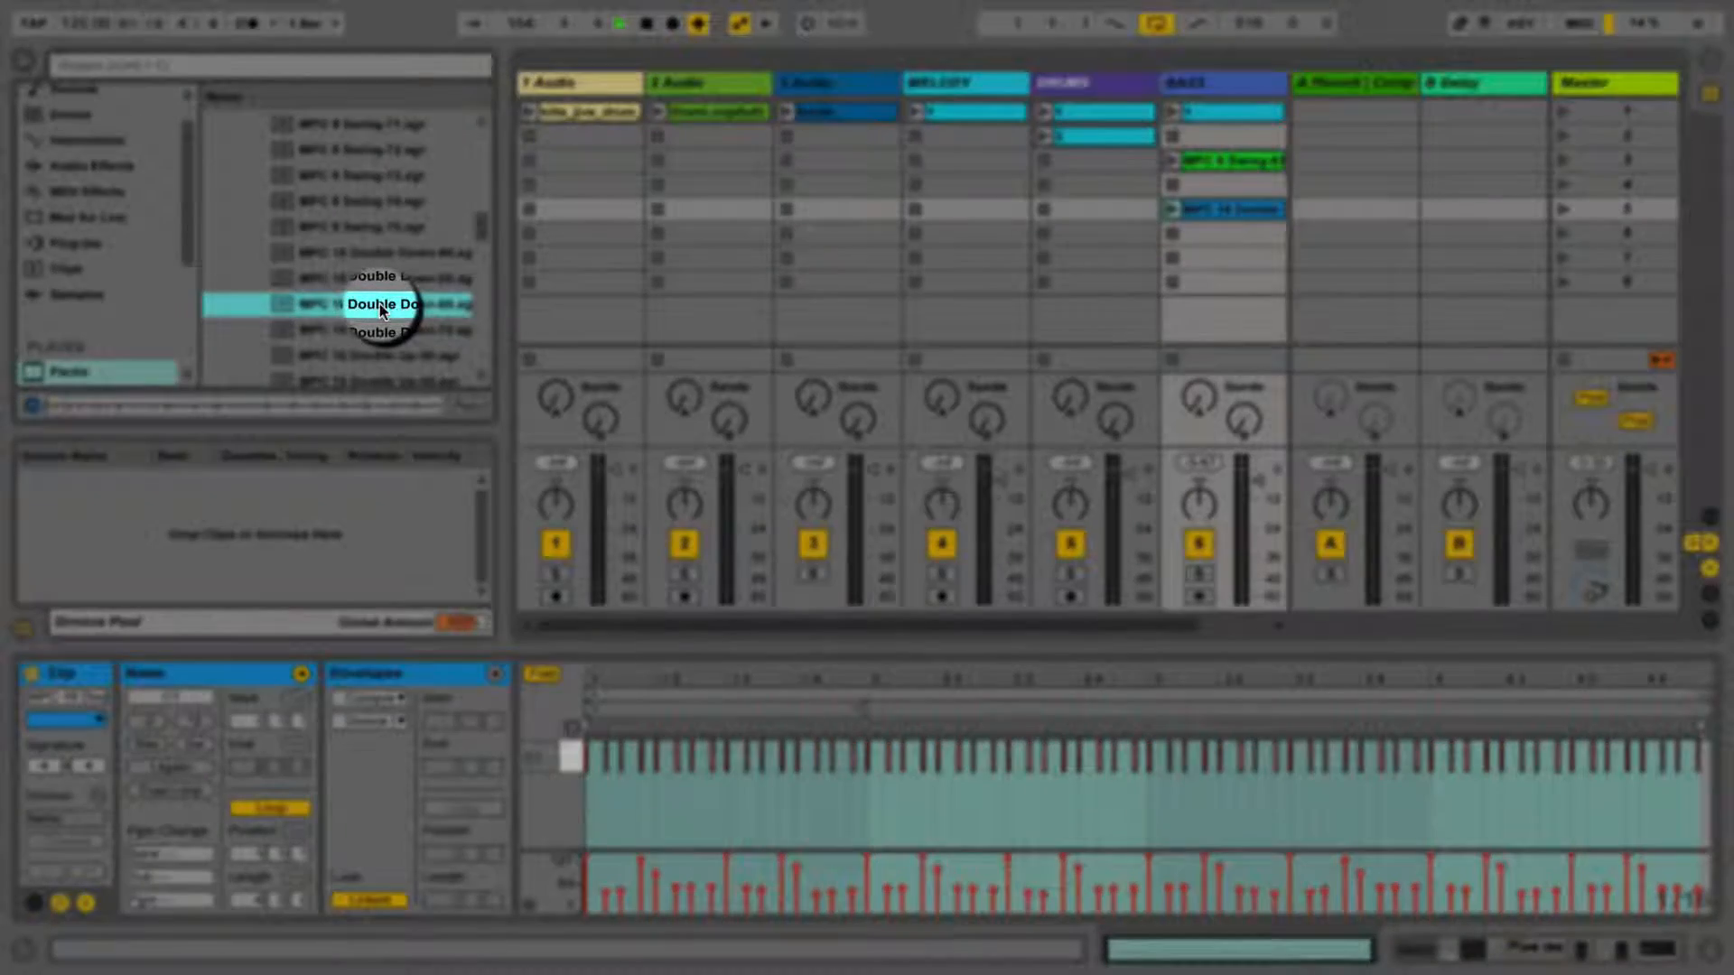
left_click_drag(379, 306, 1194, 112)
left_click(1093, 112)
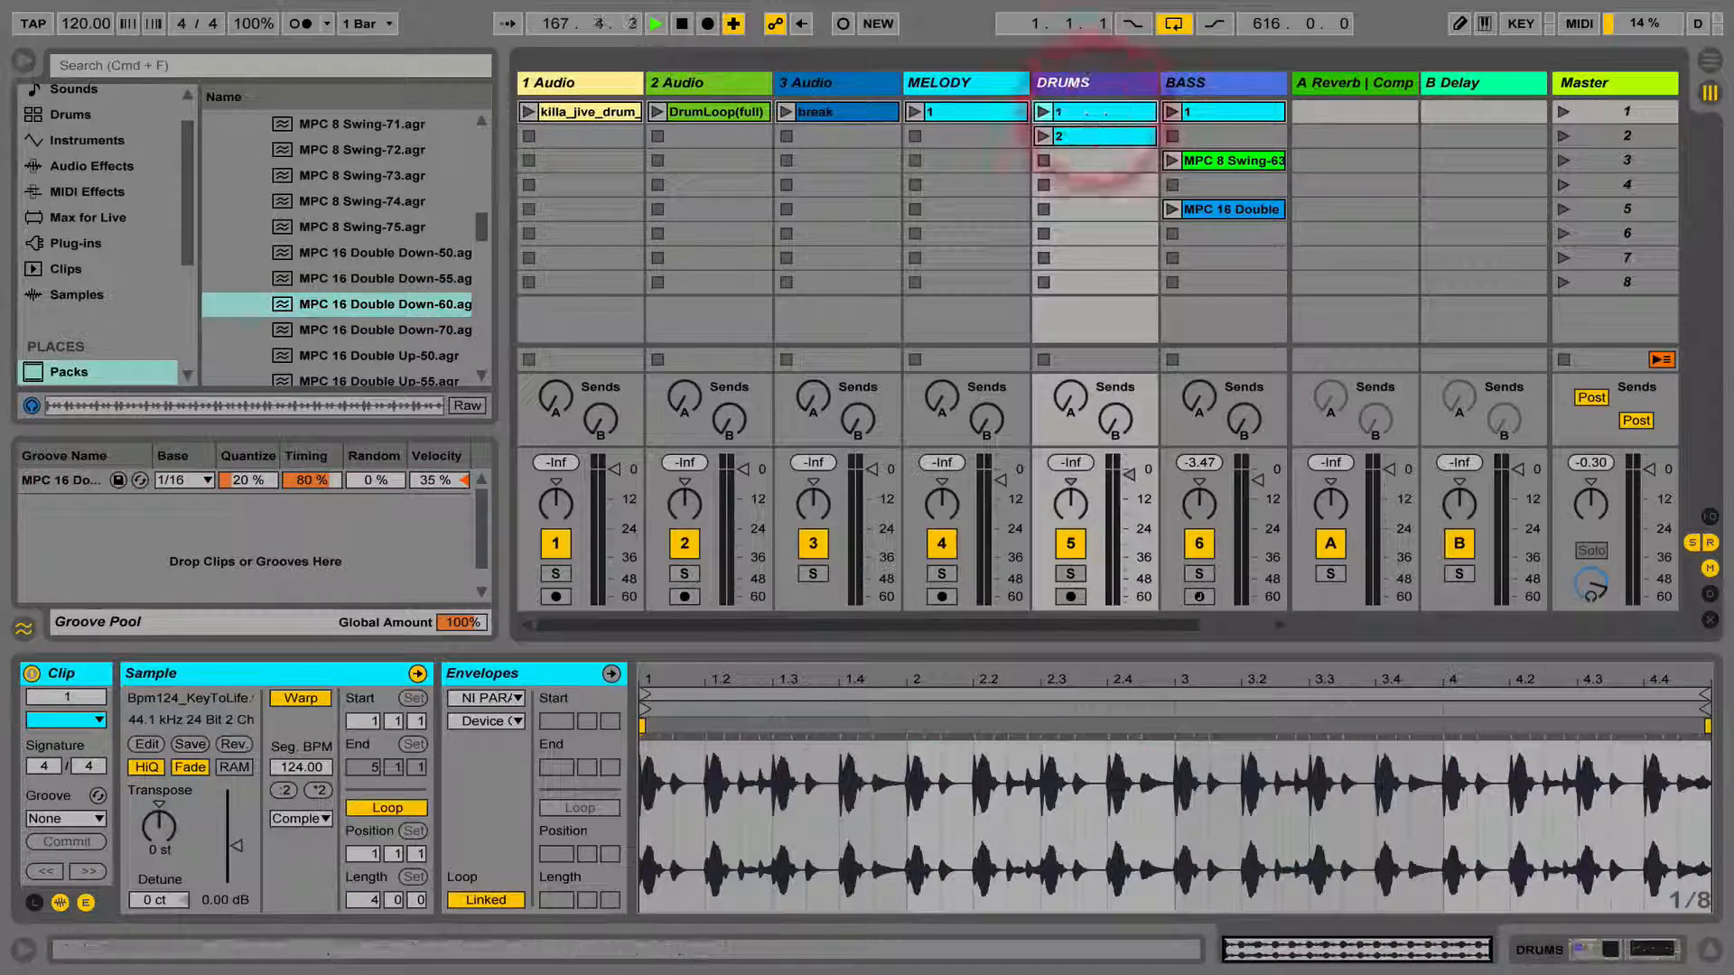
left_click(47, 817)
left_click(51, 863)
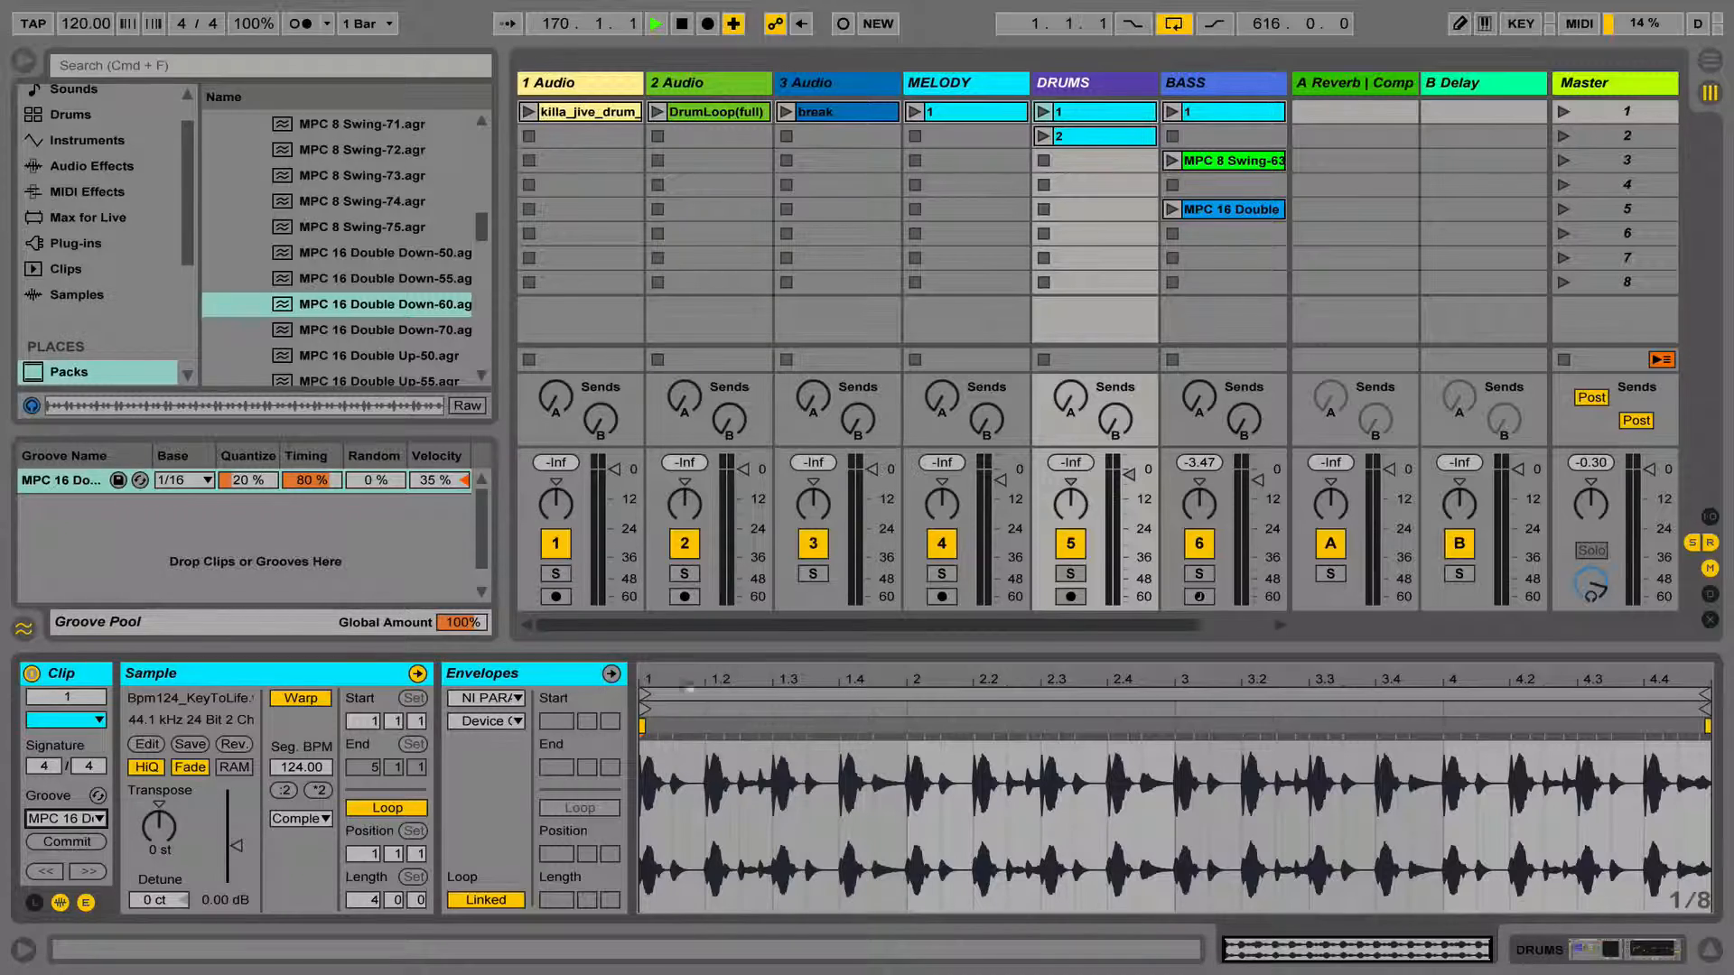
Launch the first clips on the DRUMS and BASS tracks.
left_click_drag(687, 688, 764, 673)
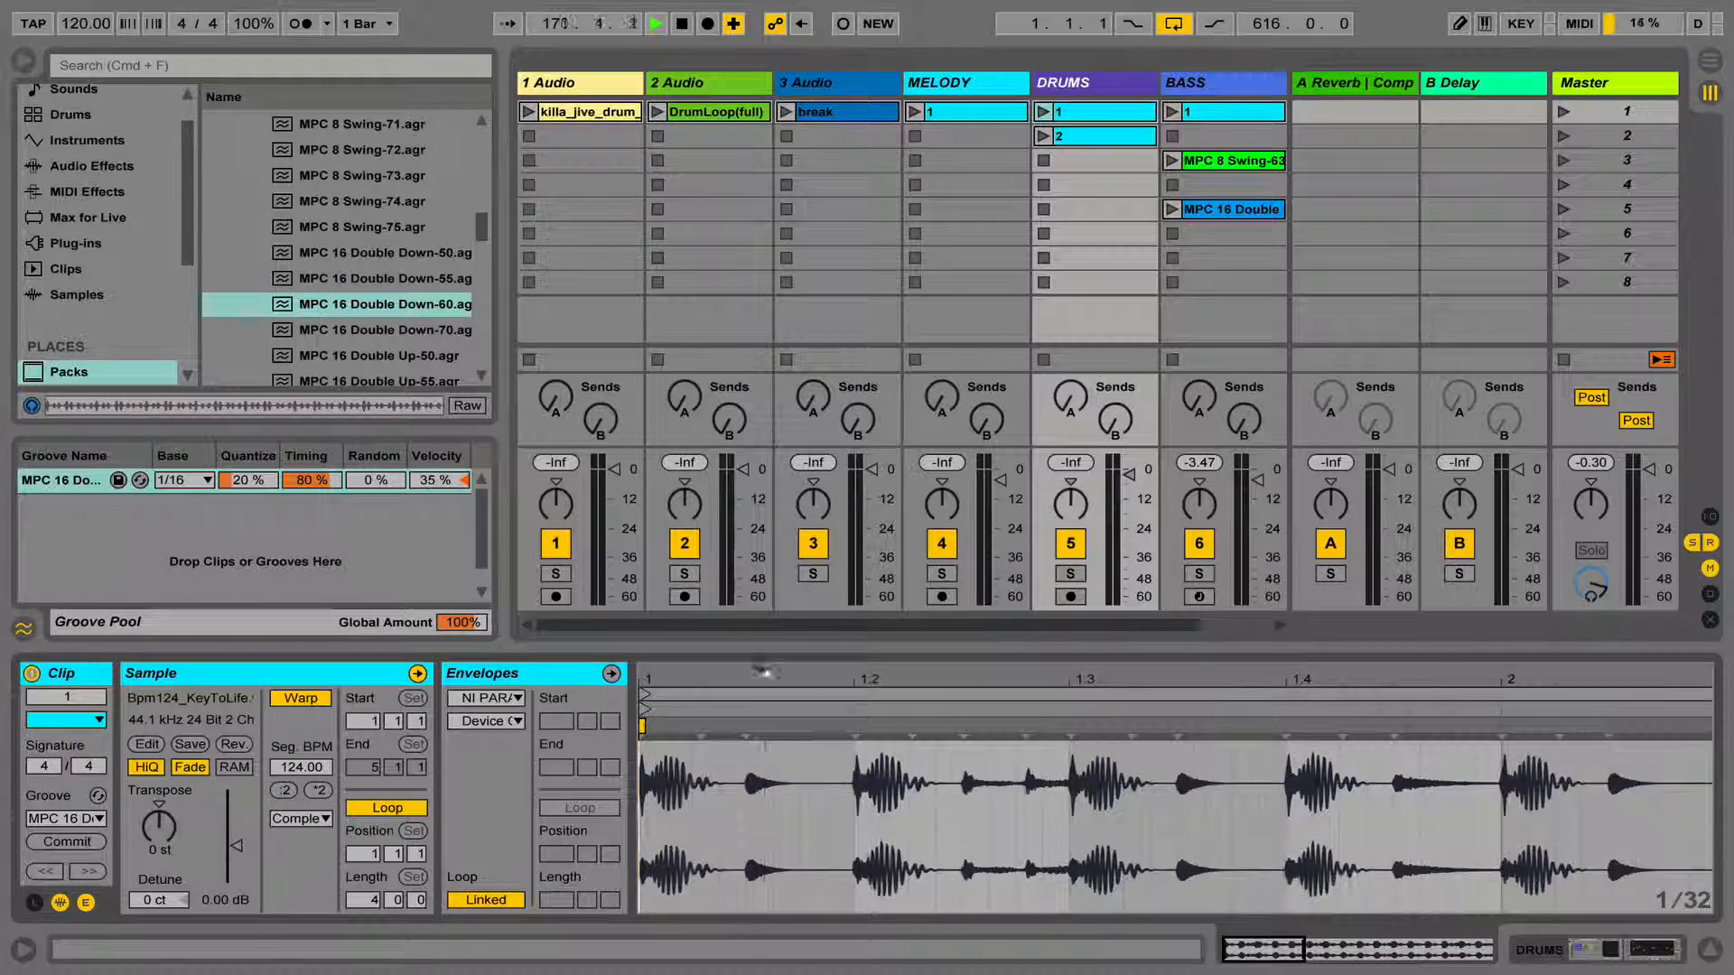
left_click(1045, 111)
left_click(1171, 112)
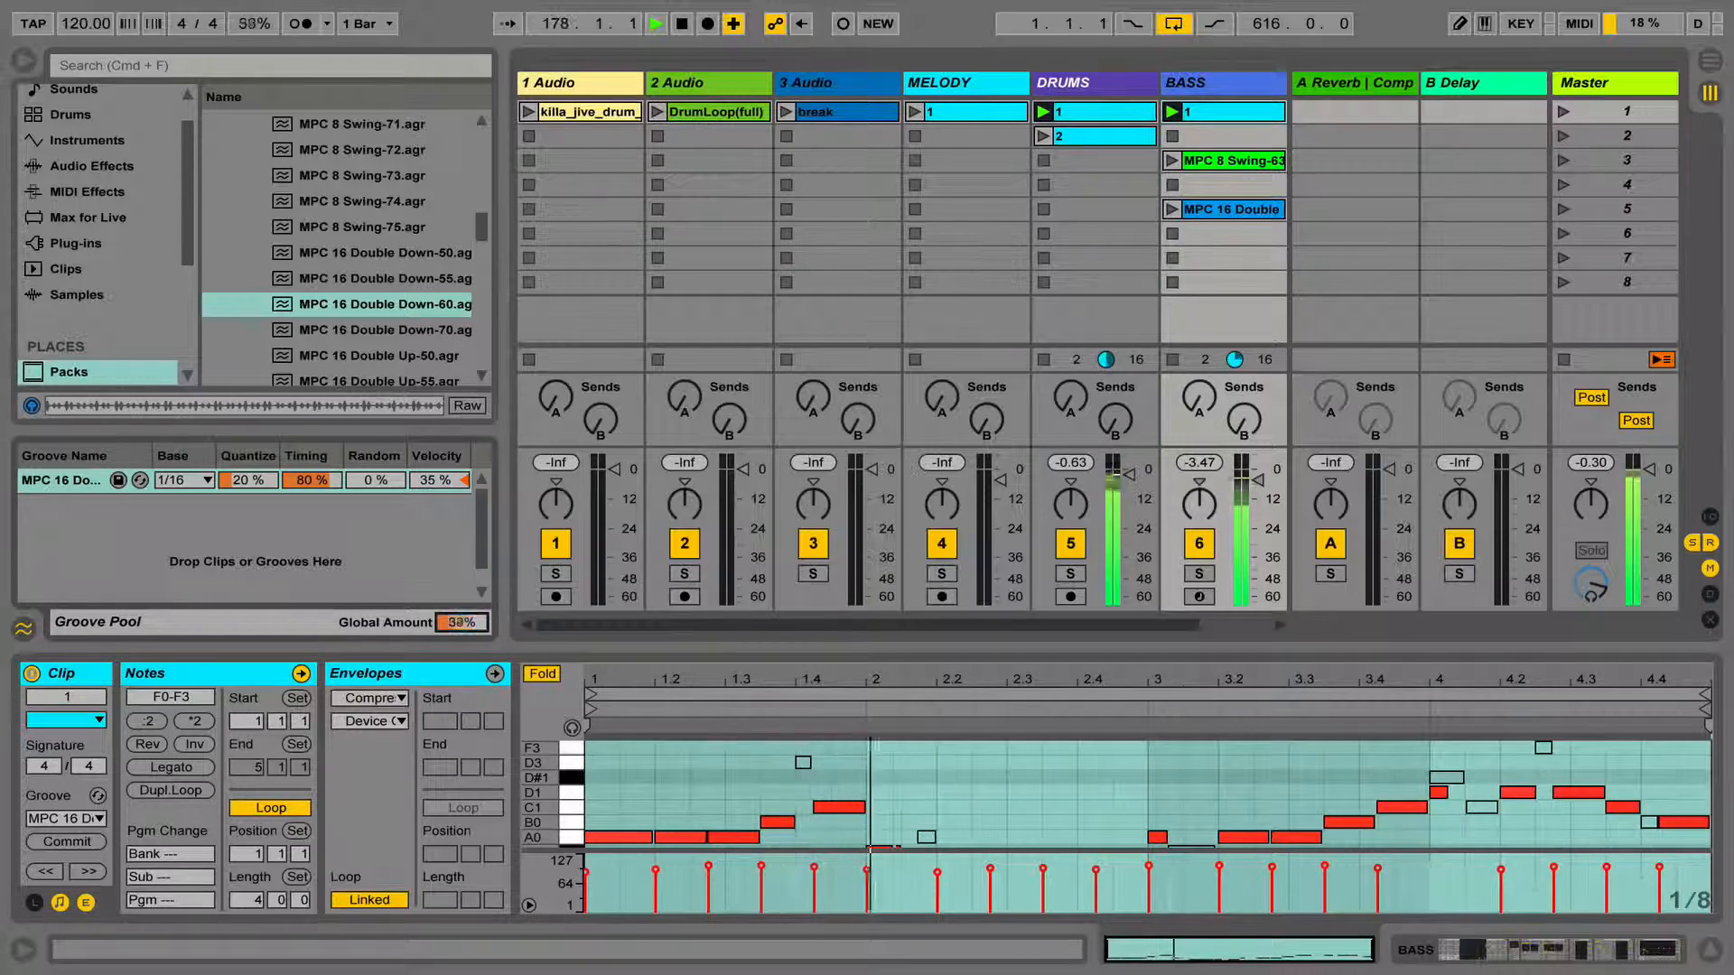
Vary the Groove Pool's Global Amount up to 130% and reset it to 100%.
left_click_drag(451, 625, 452, 717)
mouse_move(452, 625)
left_mouse_down()
mouse_move(452, 507)
mouse_move(450, 614)
left_mouse_up()
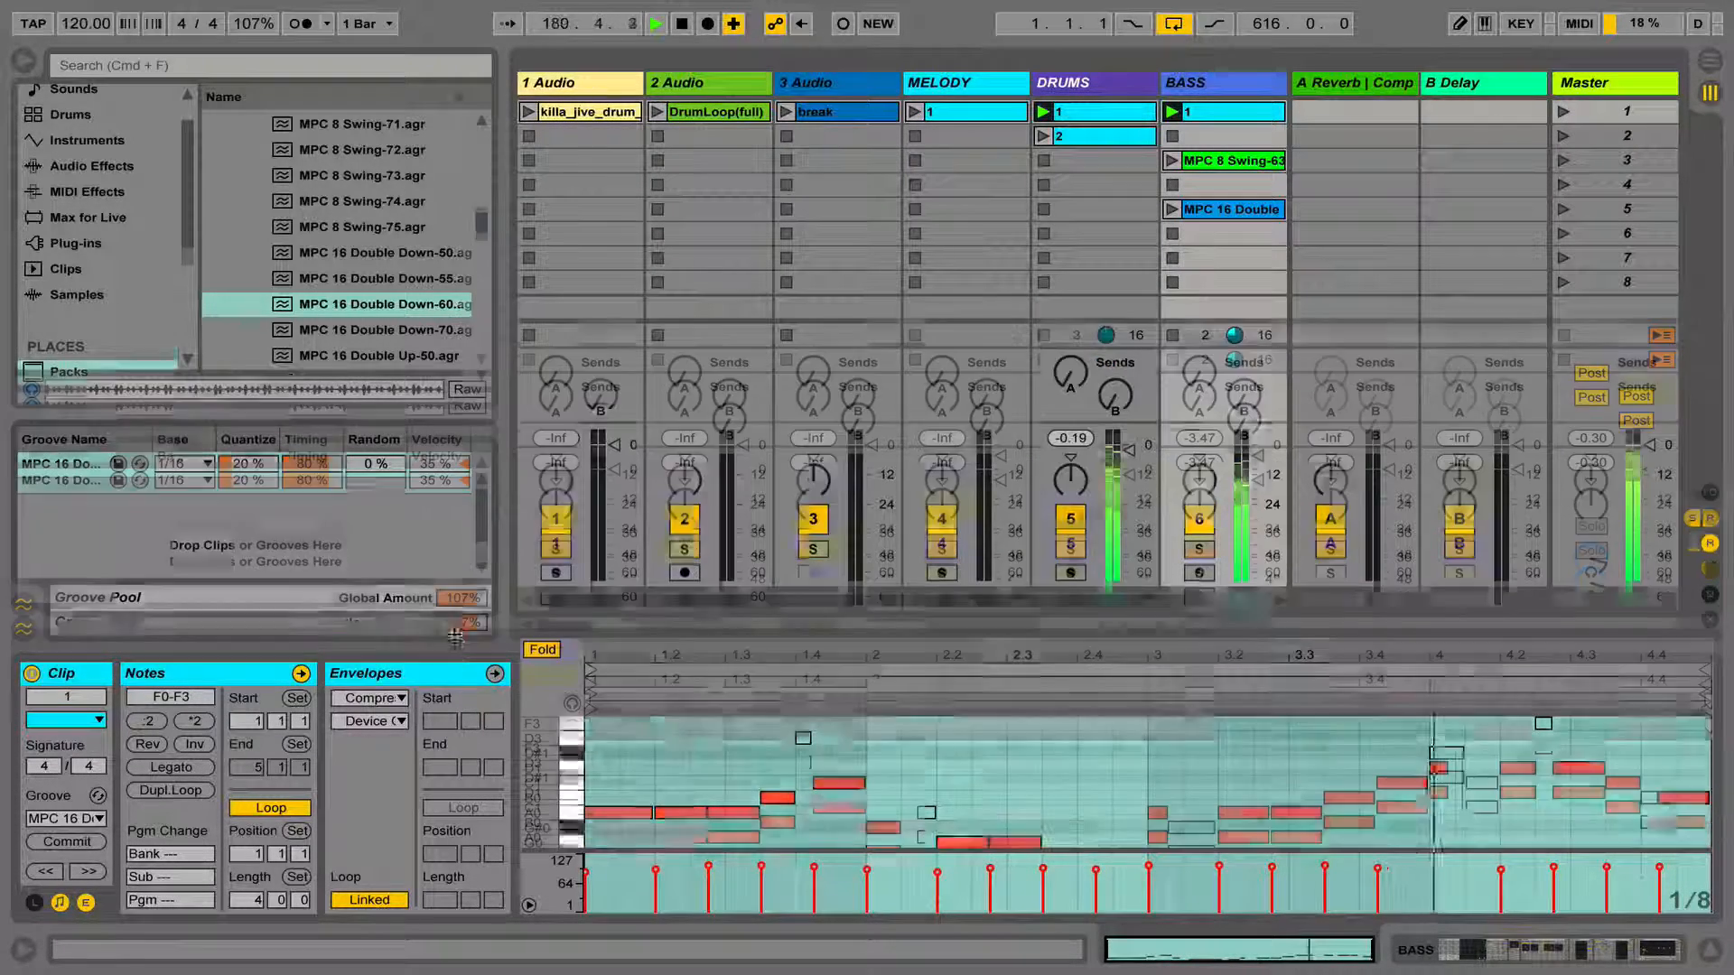
left_click(1069, 115)
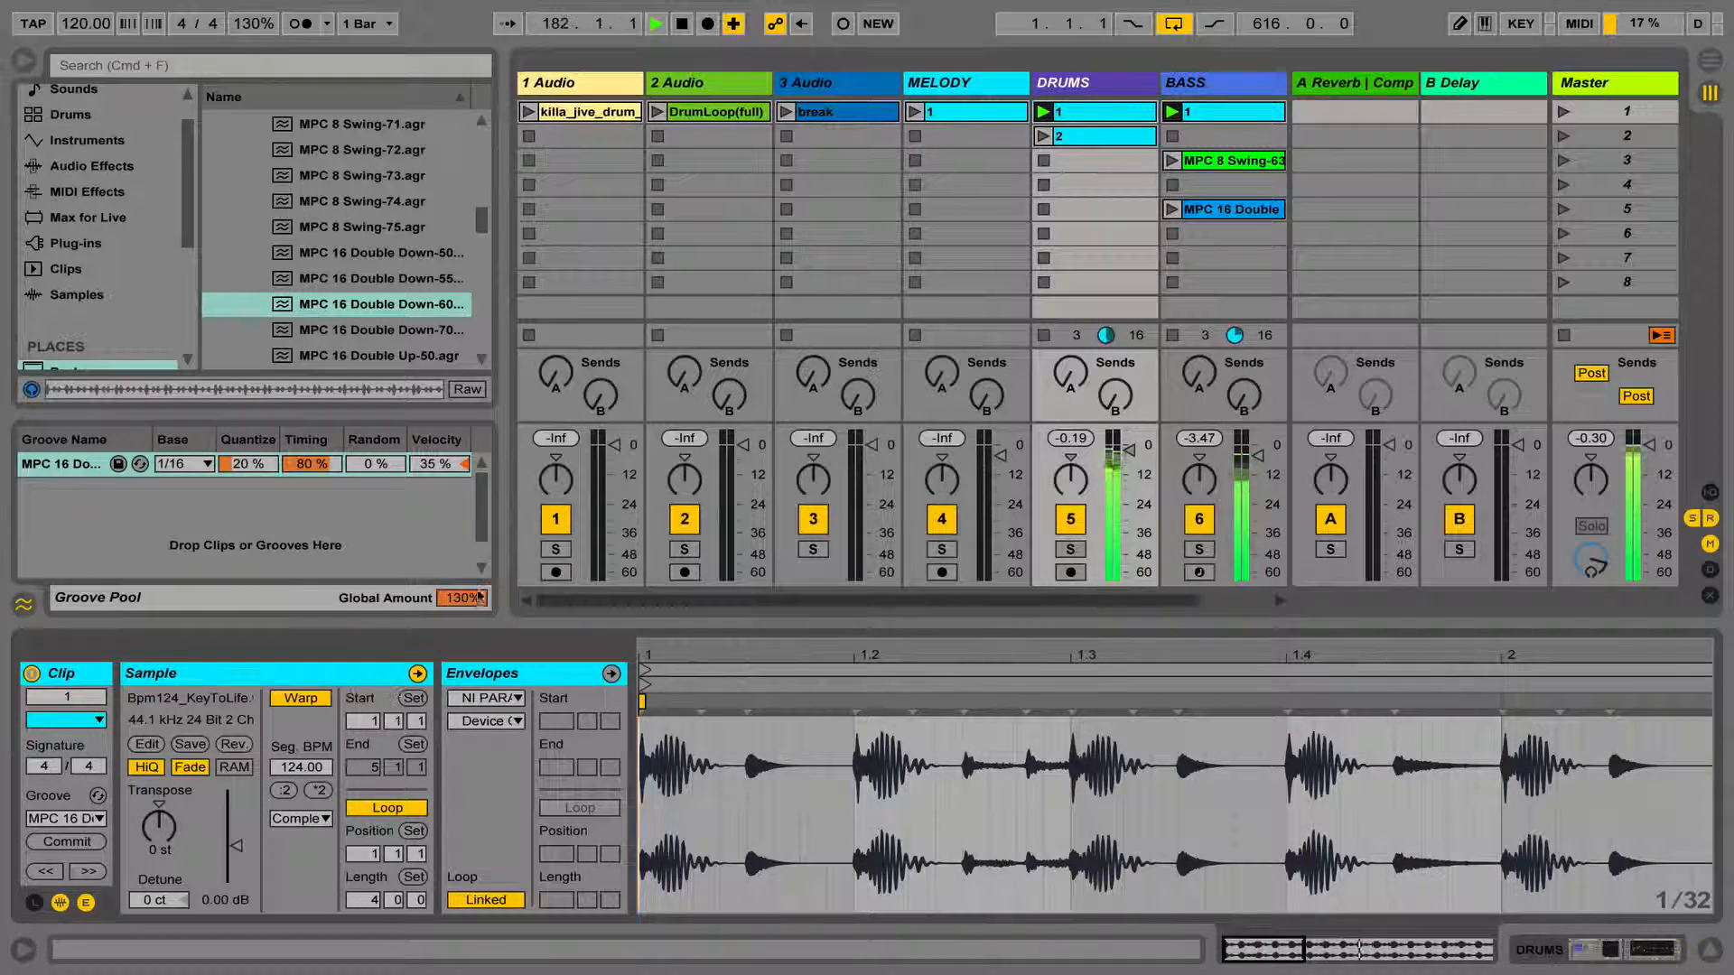
right_click(462, 598)
left_click(511, 652)
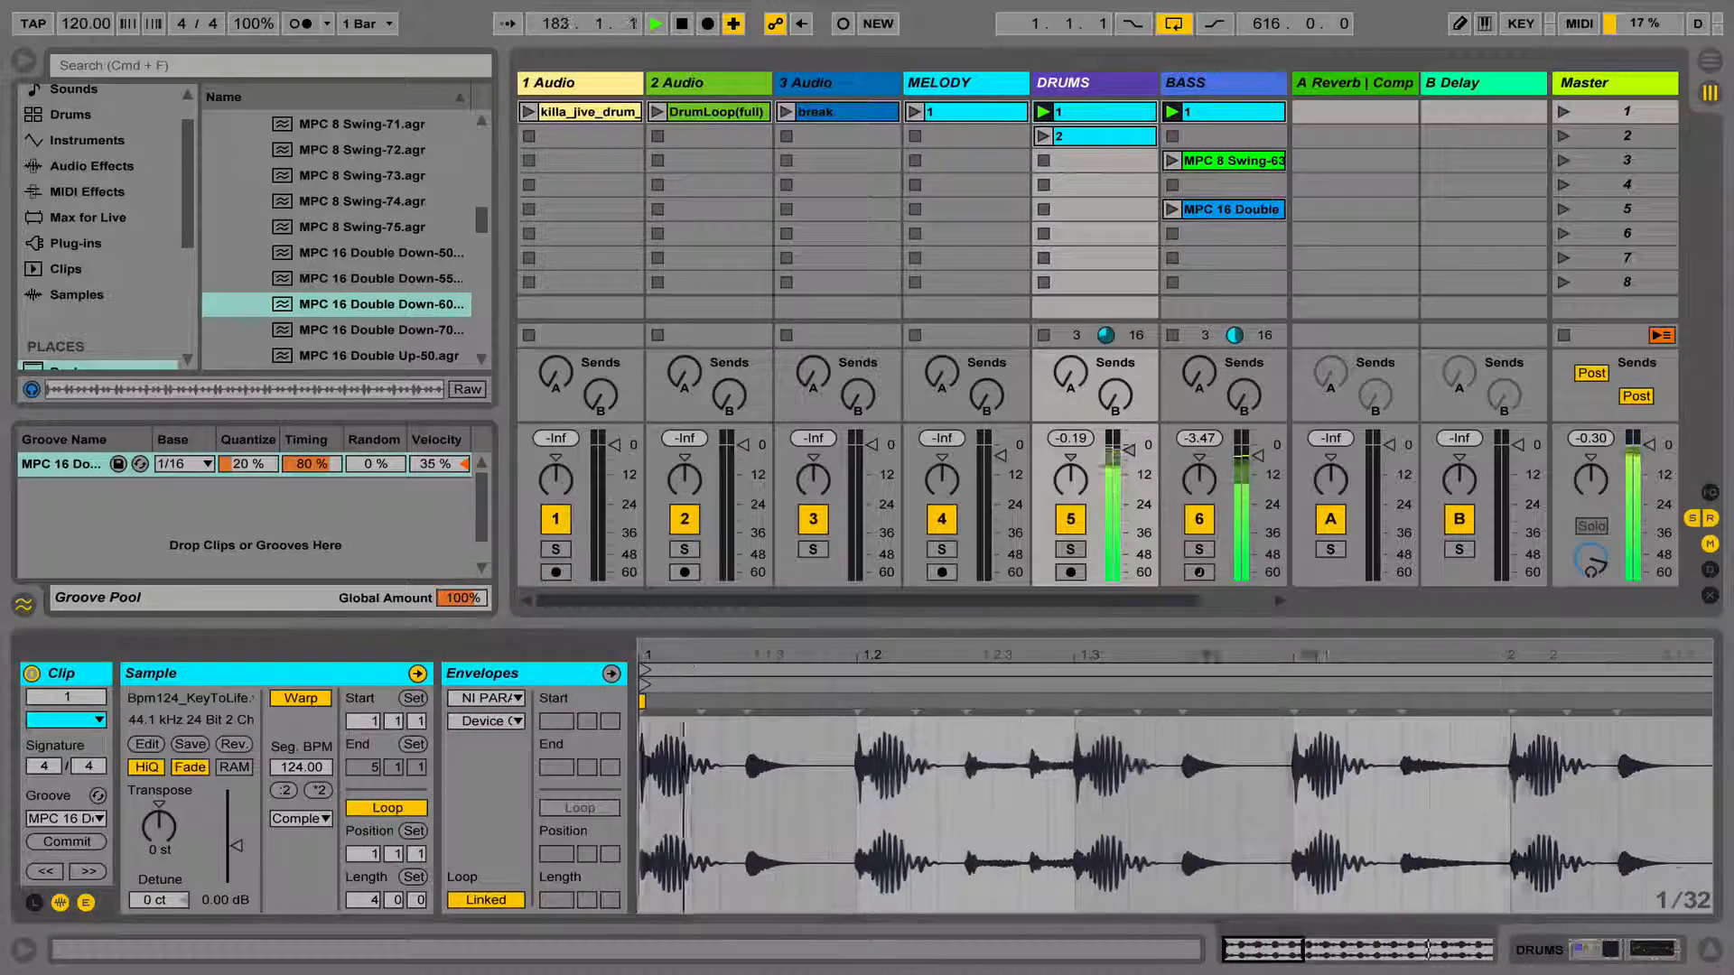
Commit the MPC 16 Double Down-60 groove to the first DRUMS clip and undo the commit.
left_click(58, 846)
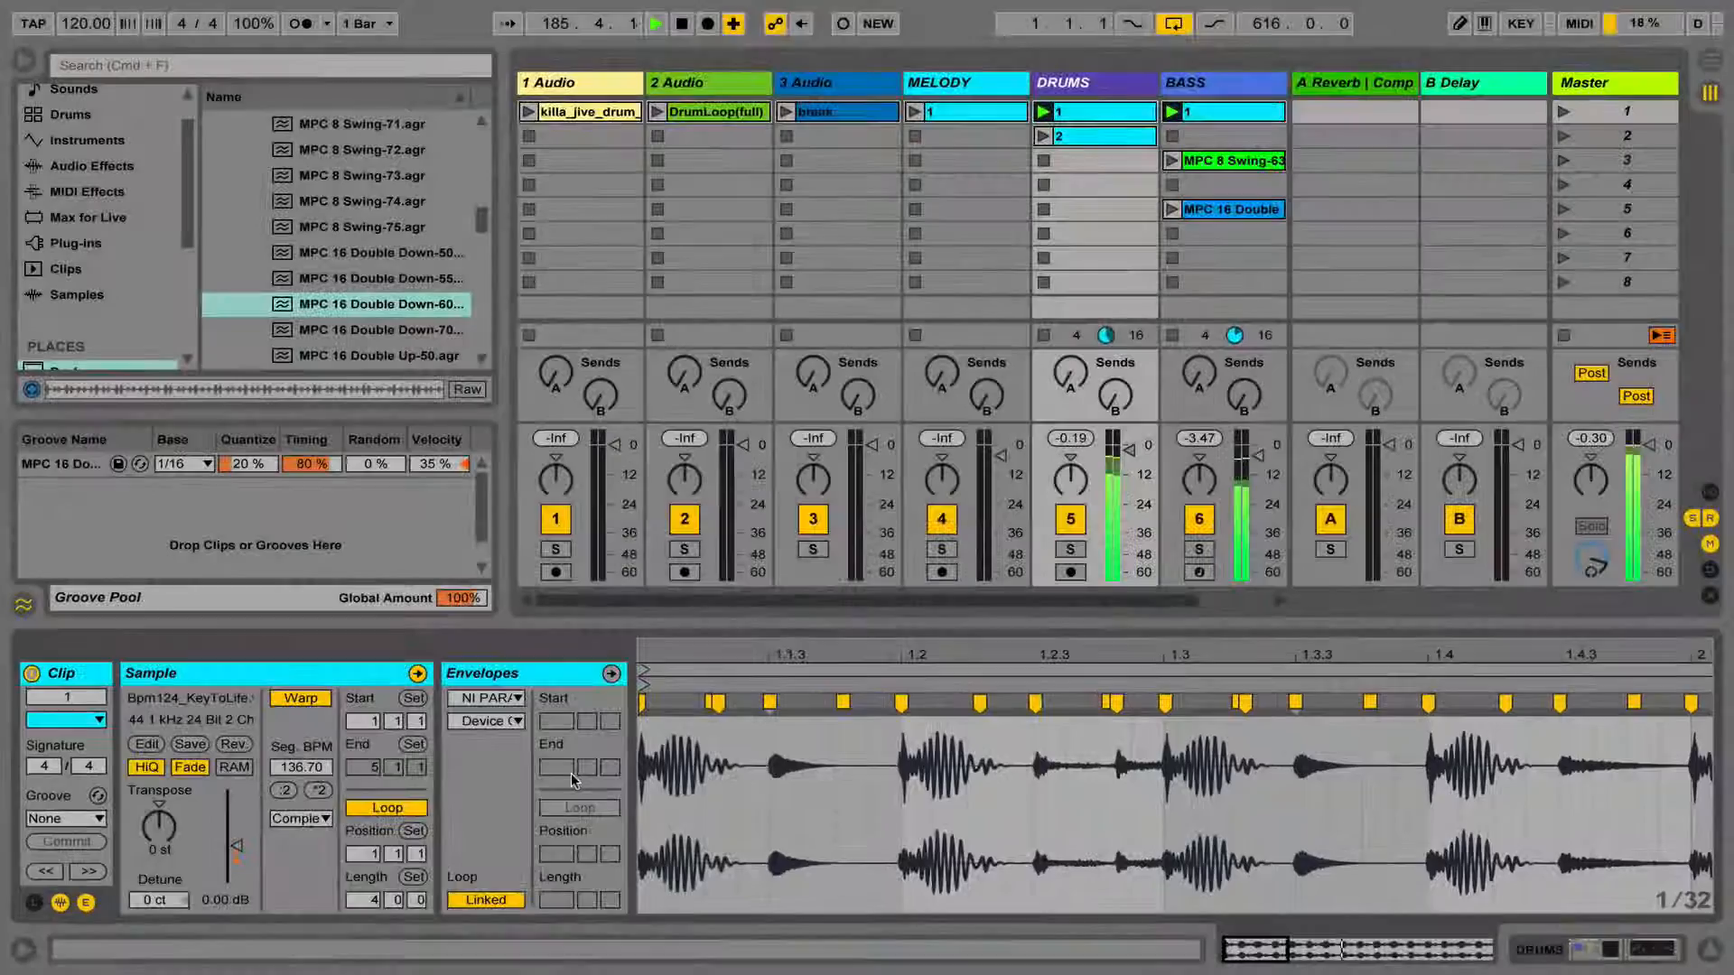
key("super+z")
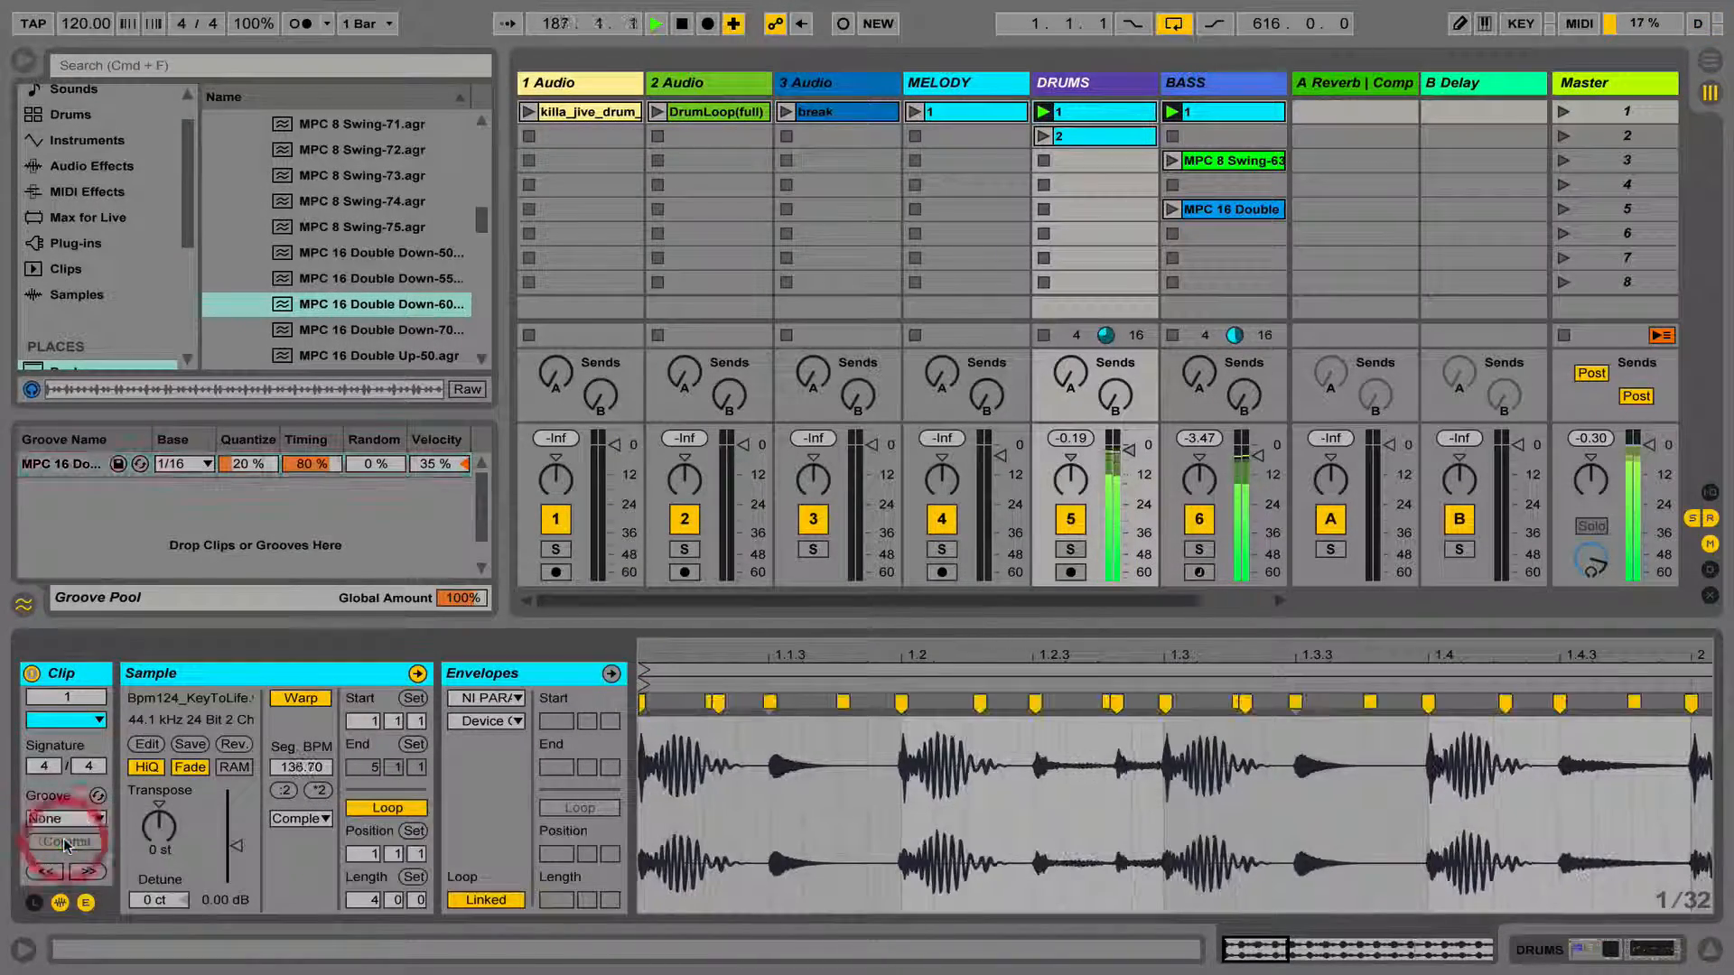
key("super+z")
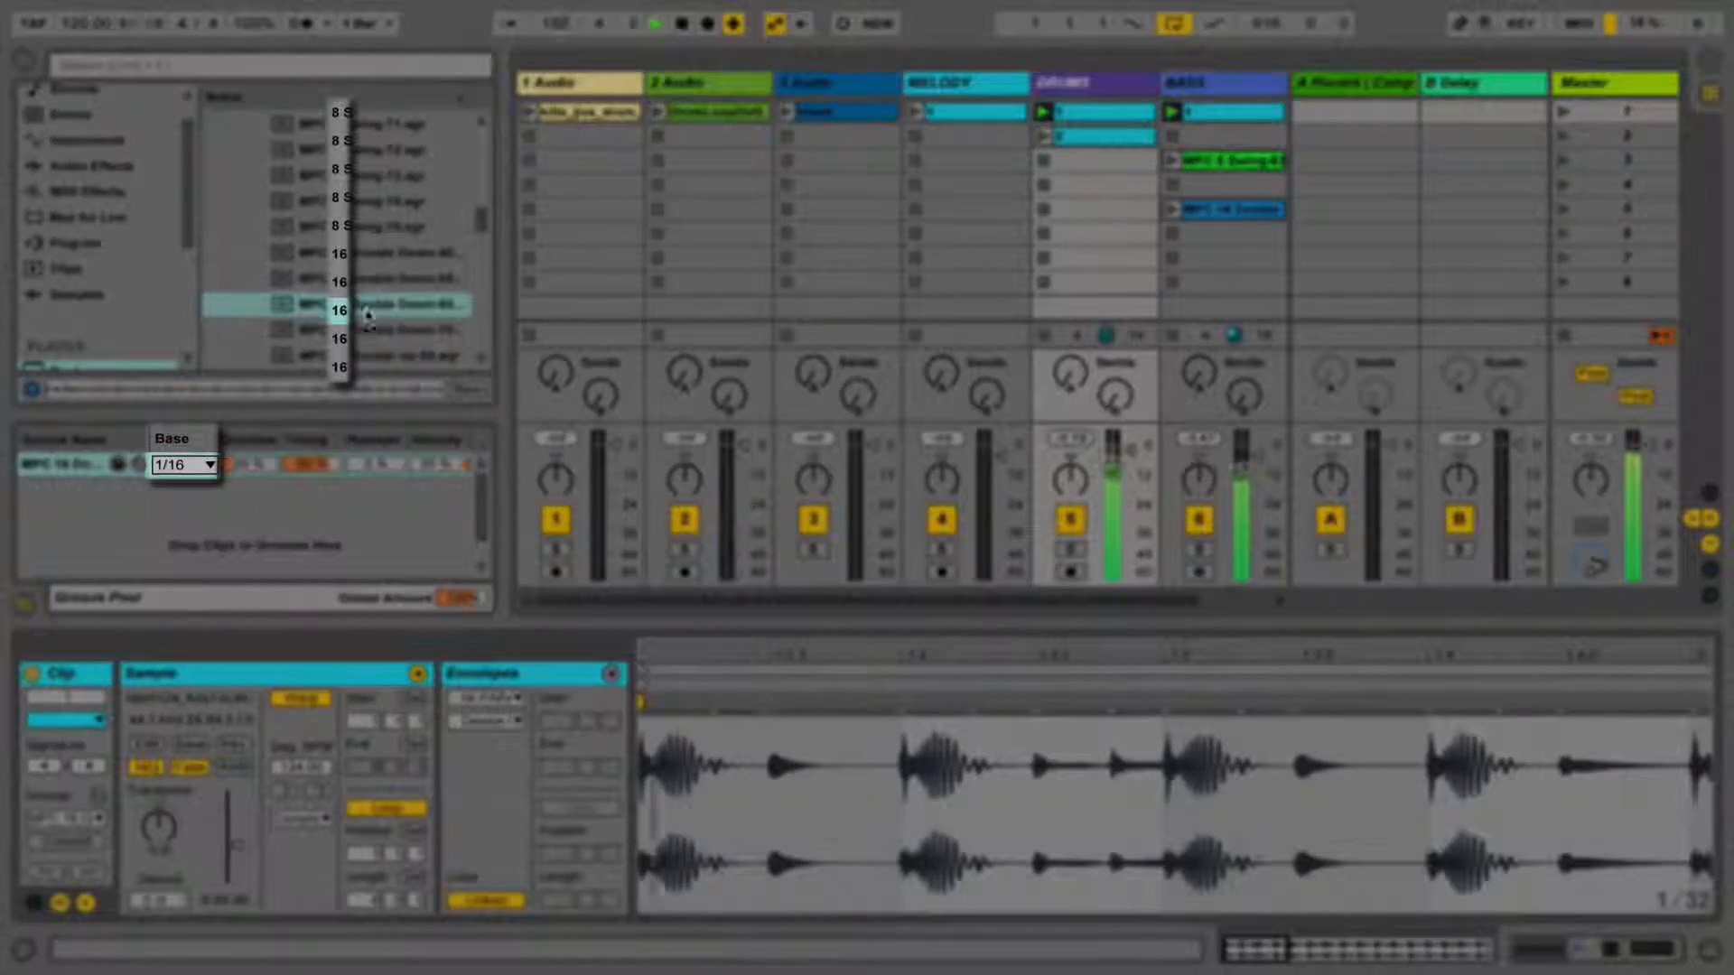
Add the MPC 8 Swing-70 groove to the Groove Pool and assign it to the first DRUMS clip.
left_click_drag(479, 224, 482, 218)
left_click(375, 198)
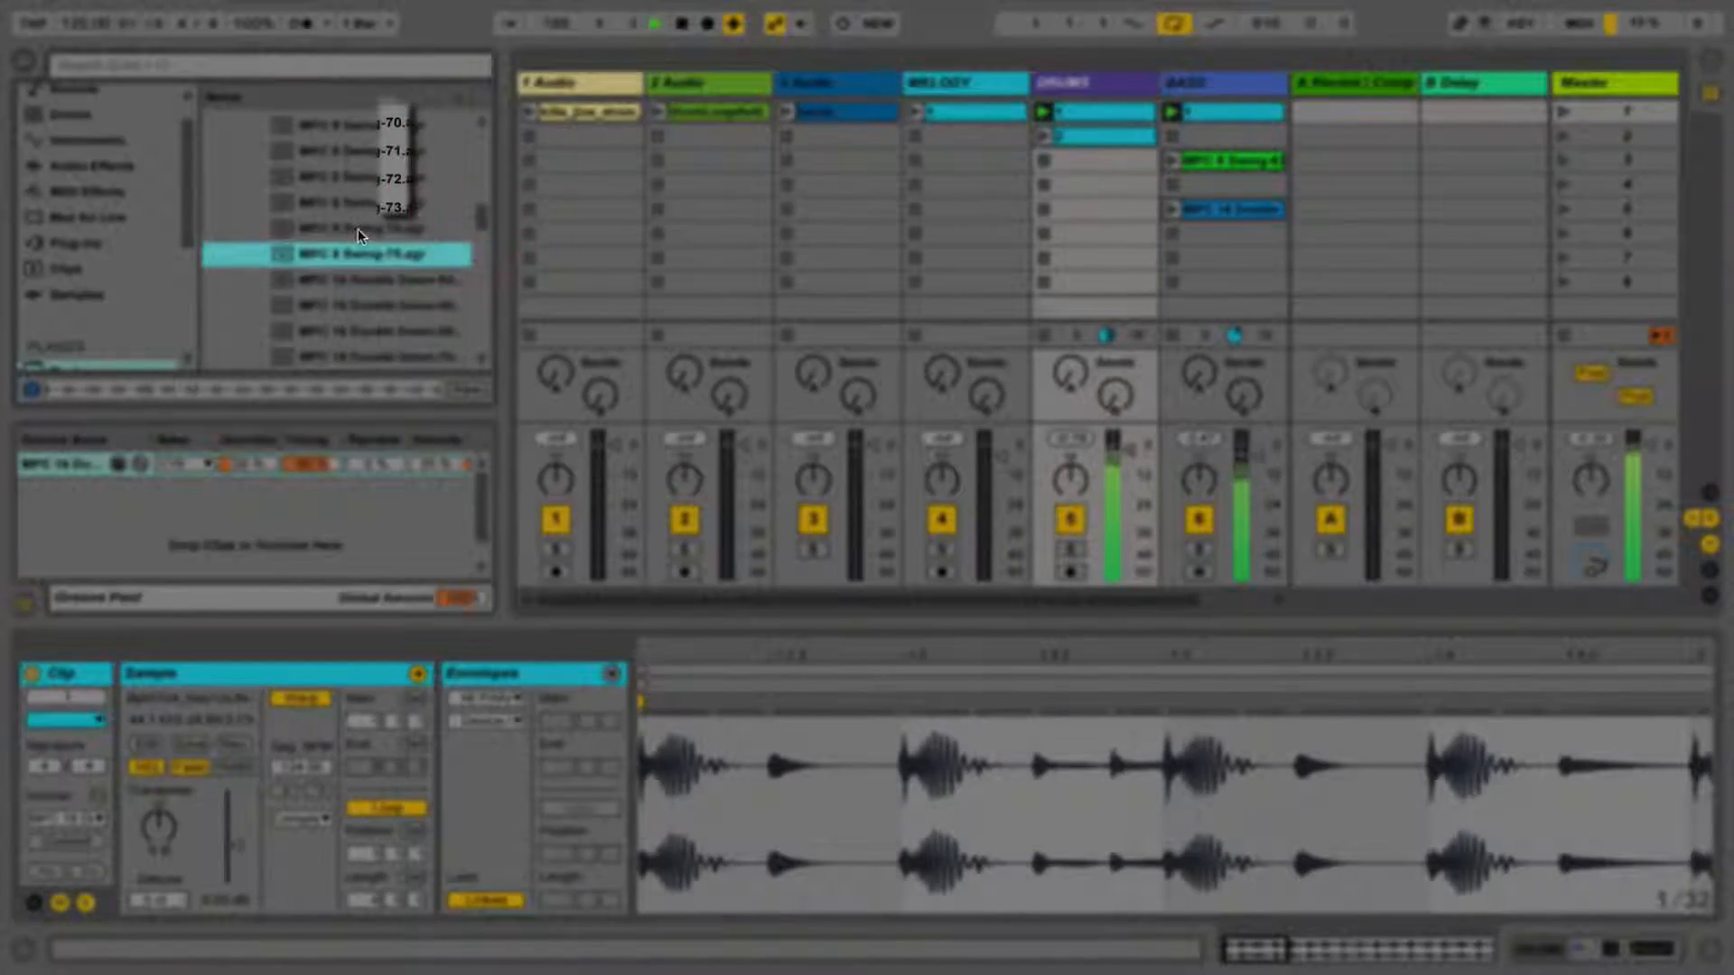
left_click_drag(360, 130, 215, 524)
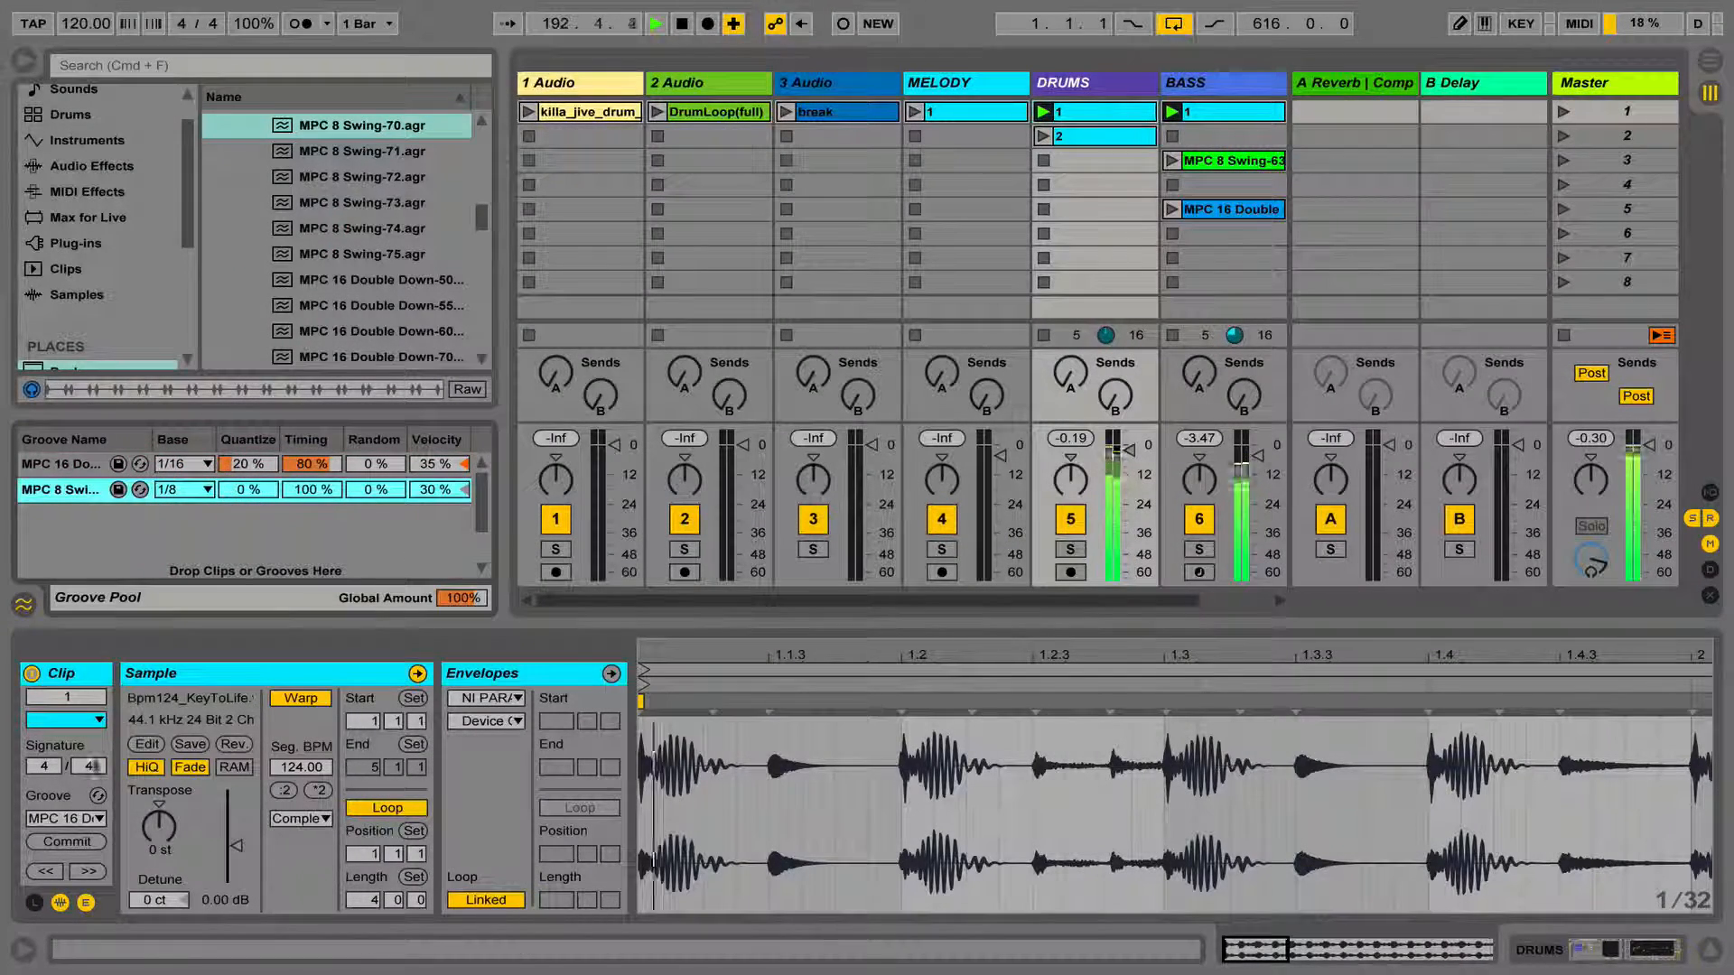
left_click(88, 819)
left_click(80, 880)
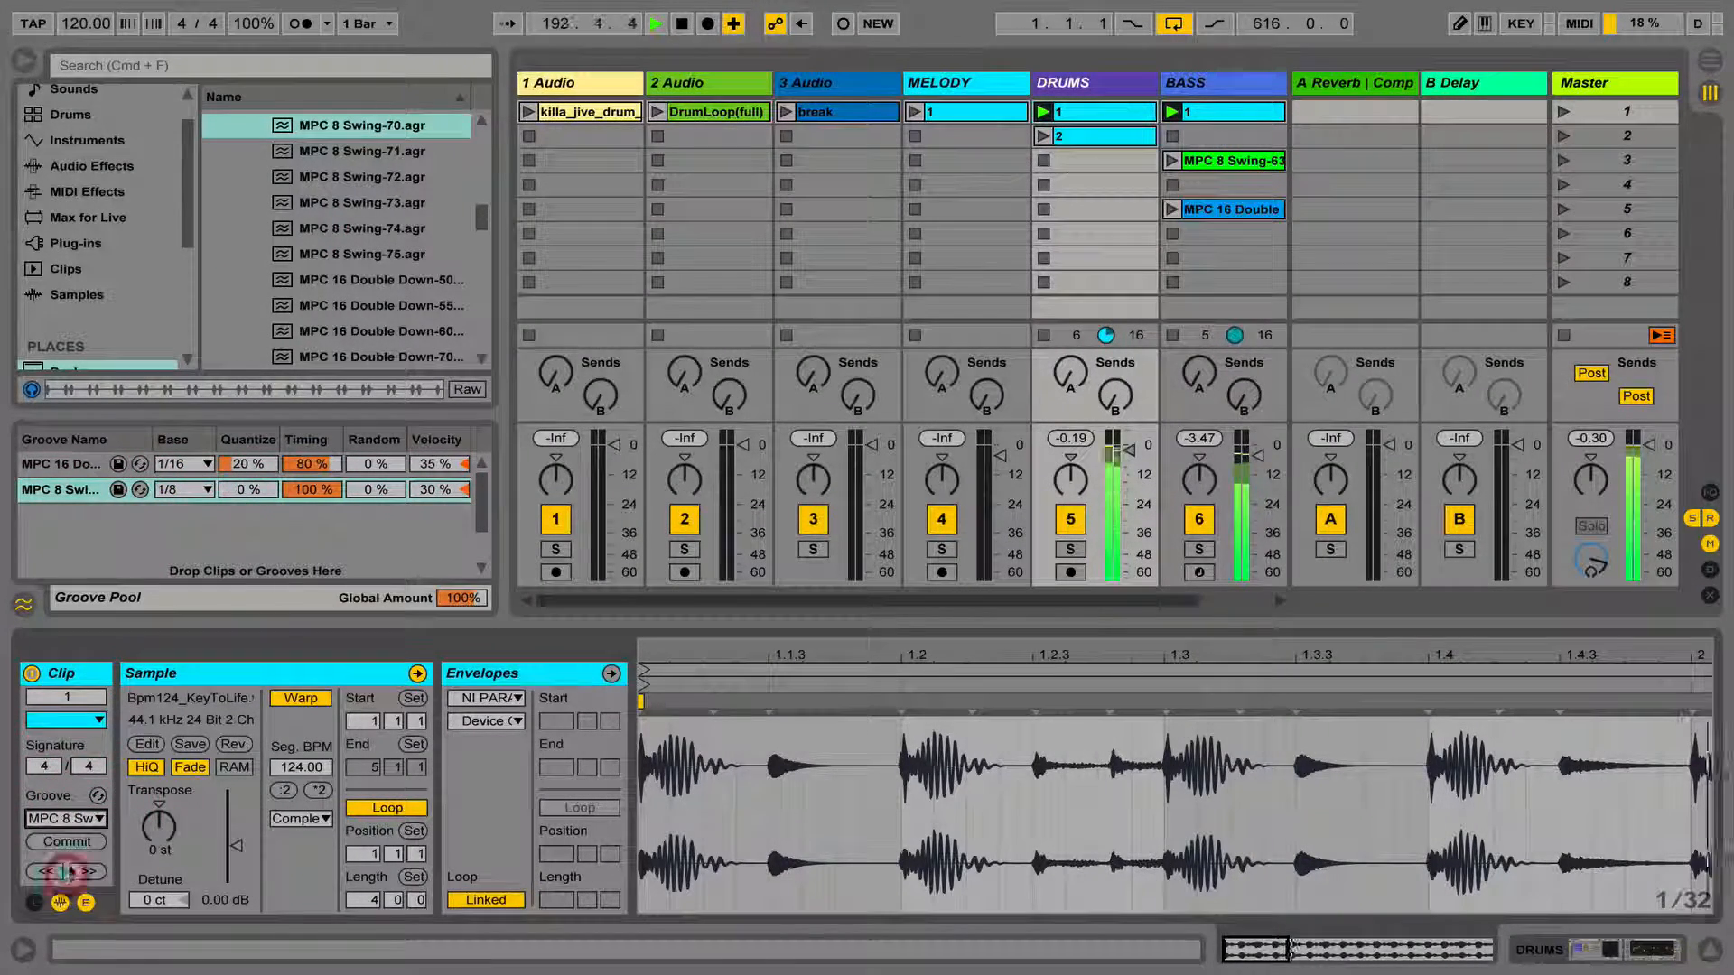
Commit the MPC 8 Swing-70 groove to the first DRUMS clip and undo the commit, twice.
left_click(73, 842)
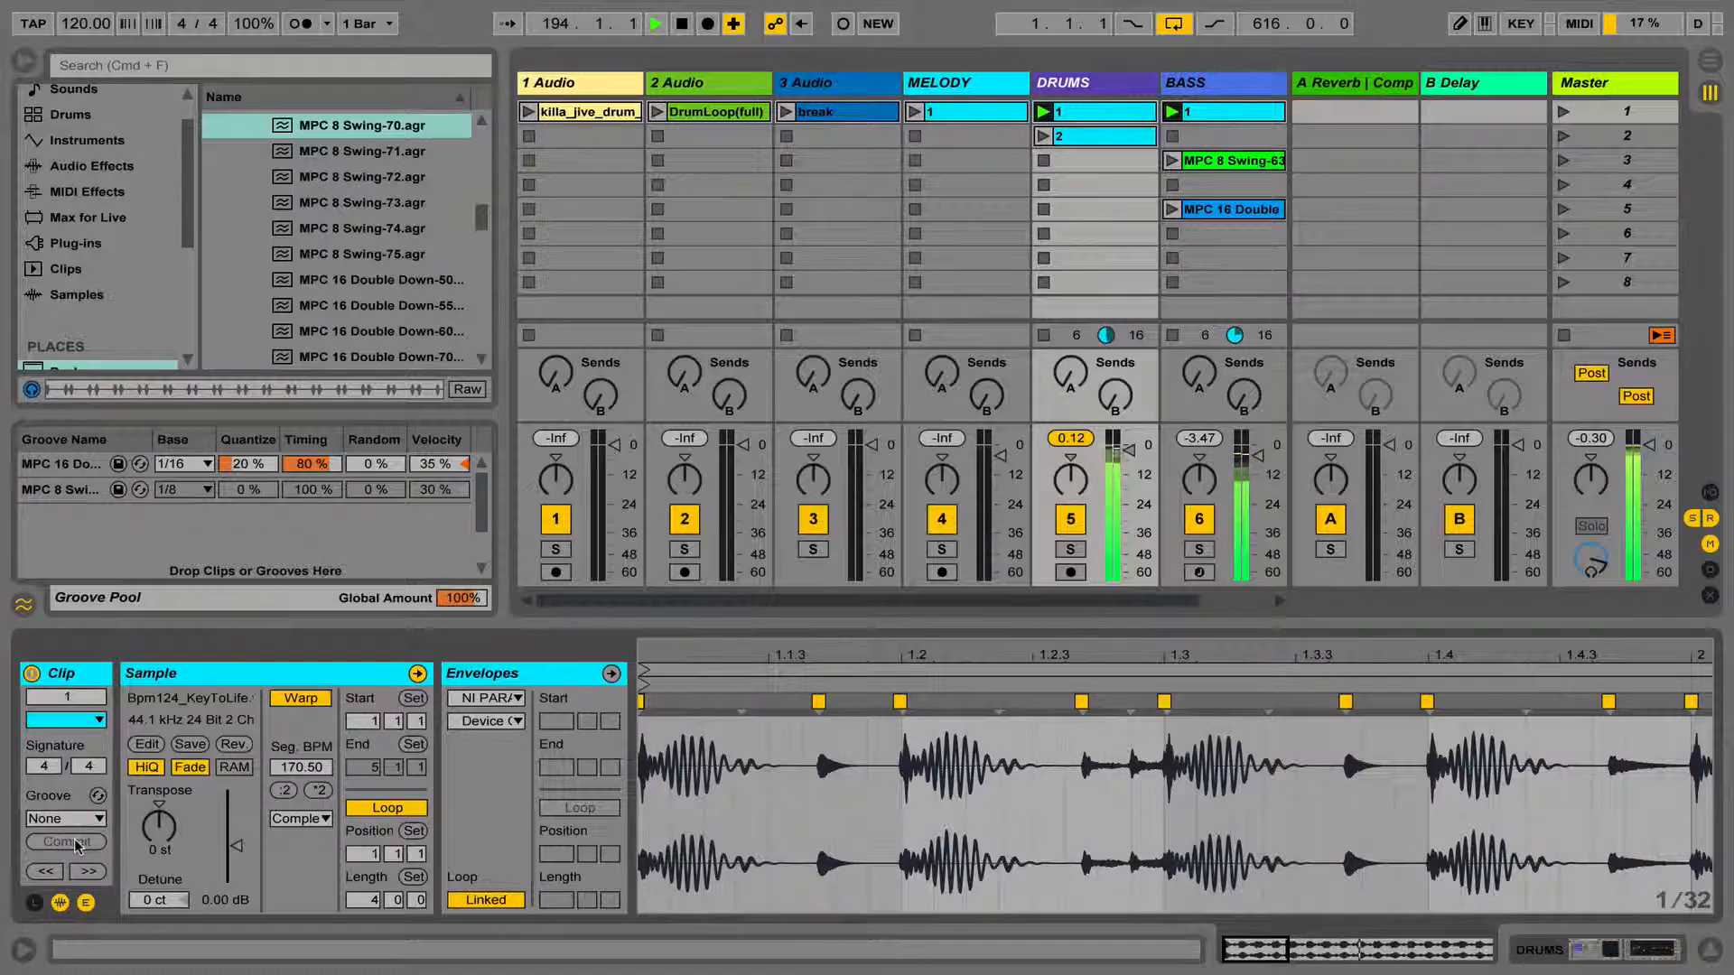
key("super+z")
left_click(75, 843)
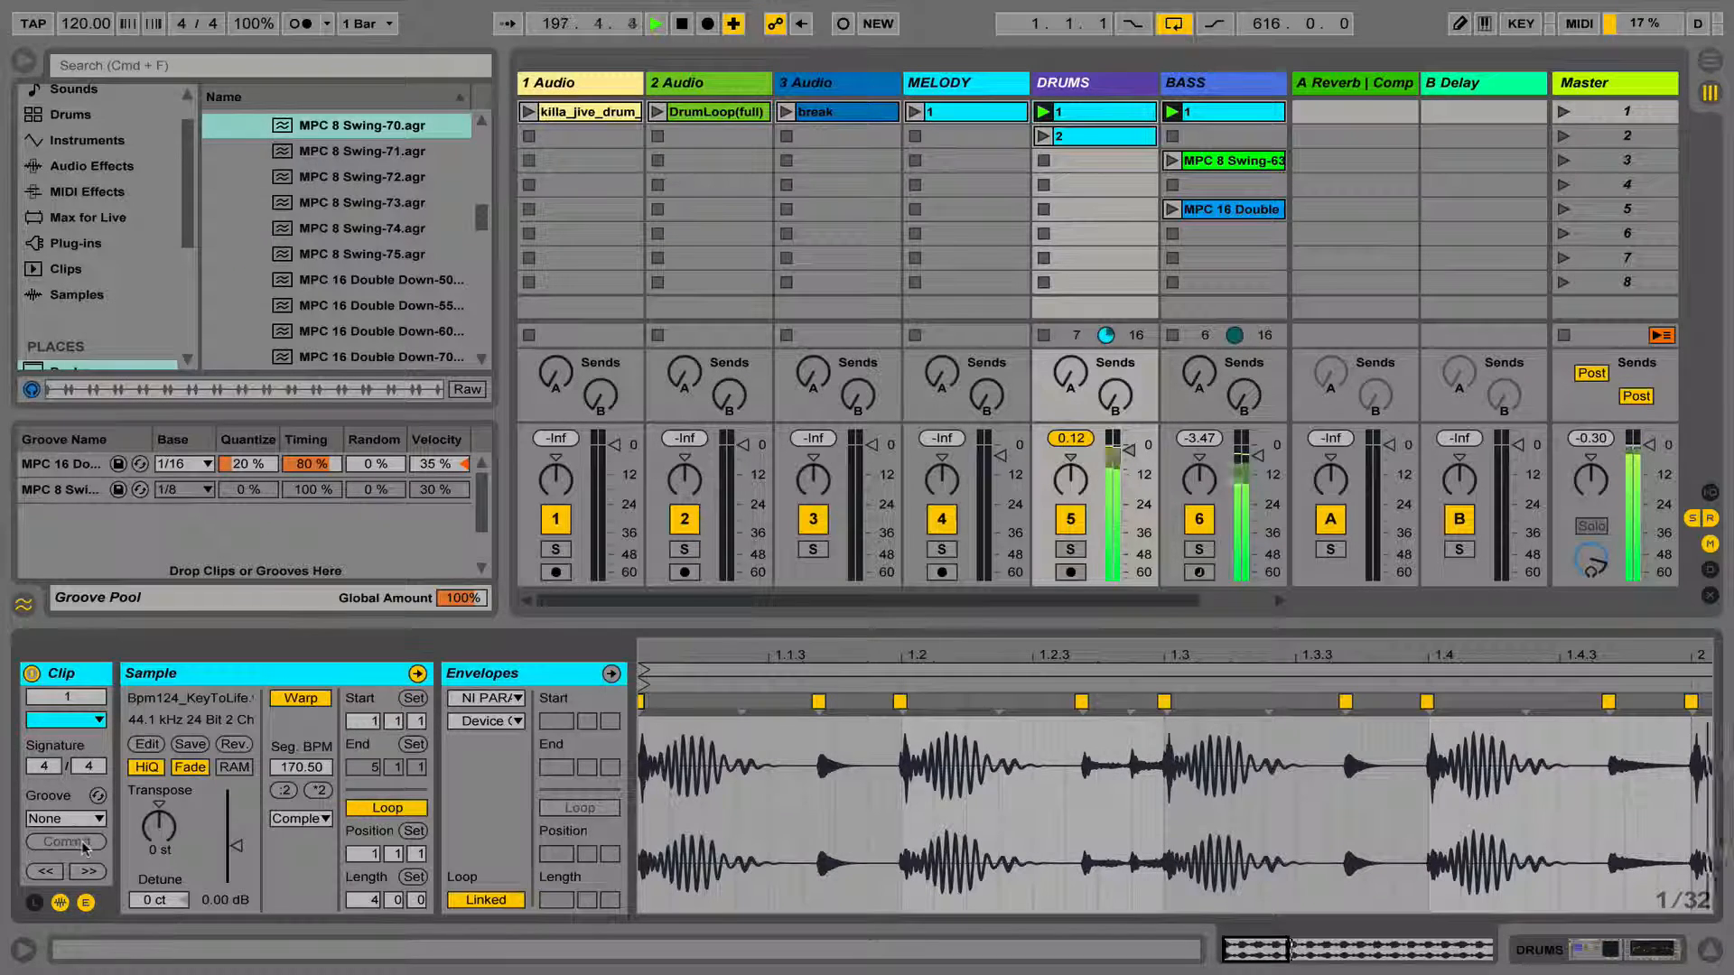
key("super+z")
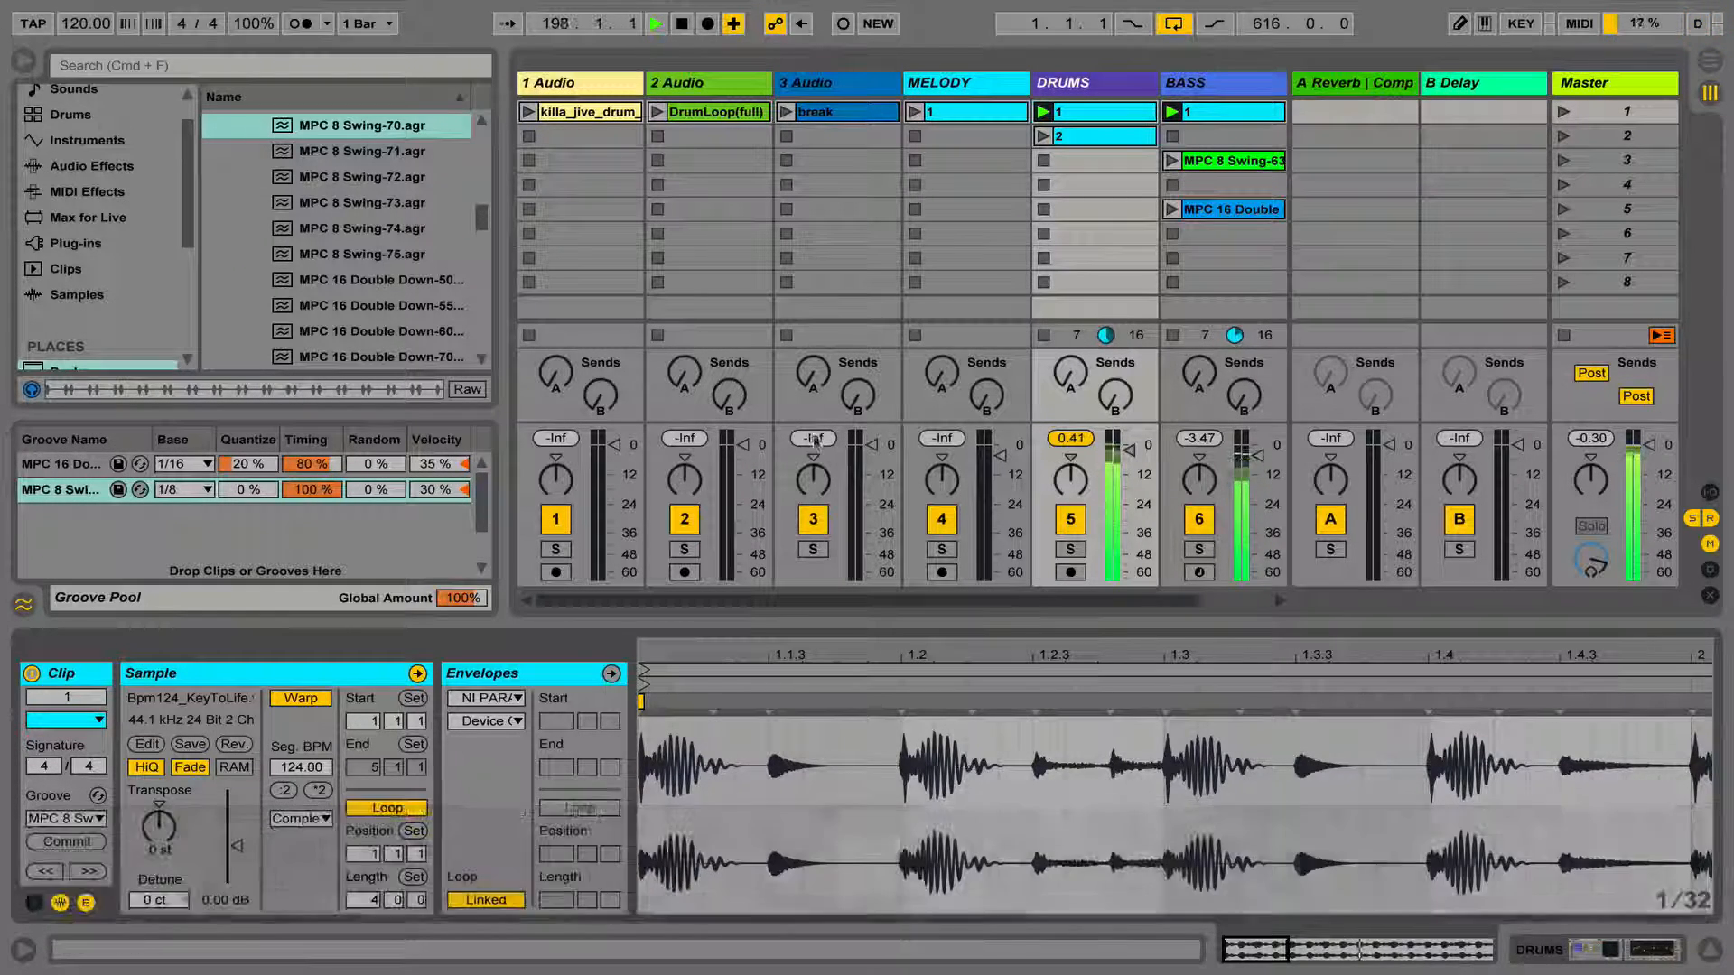
Stop the playing clips on the DRUMS and BASS tracks.
left_click(1044, 163)
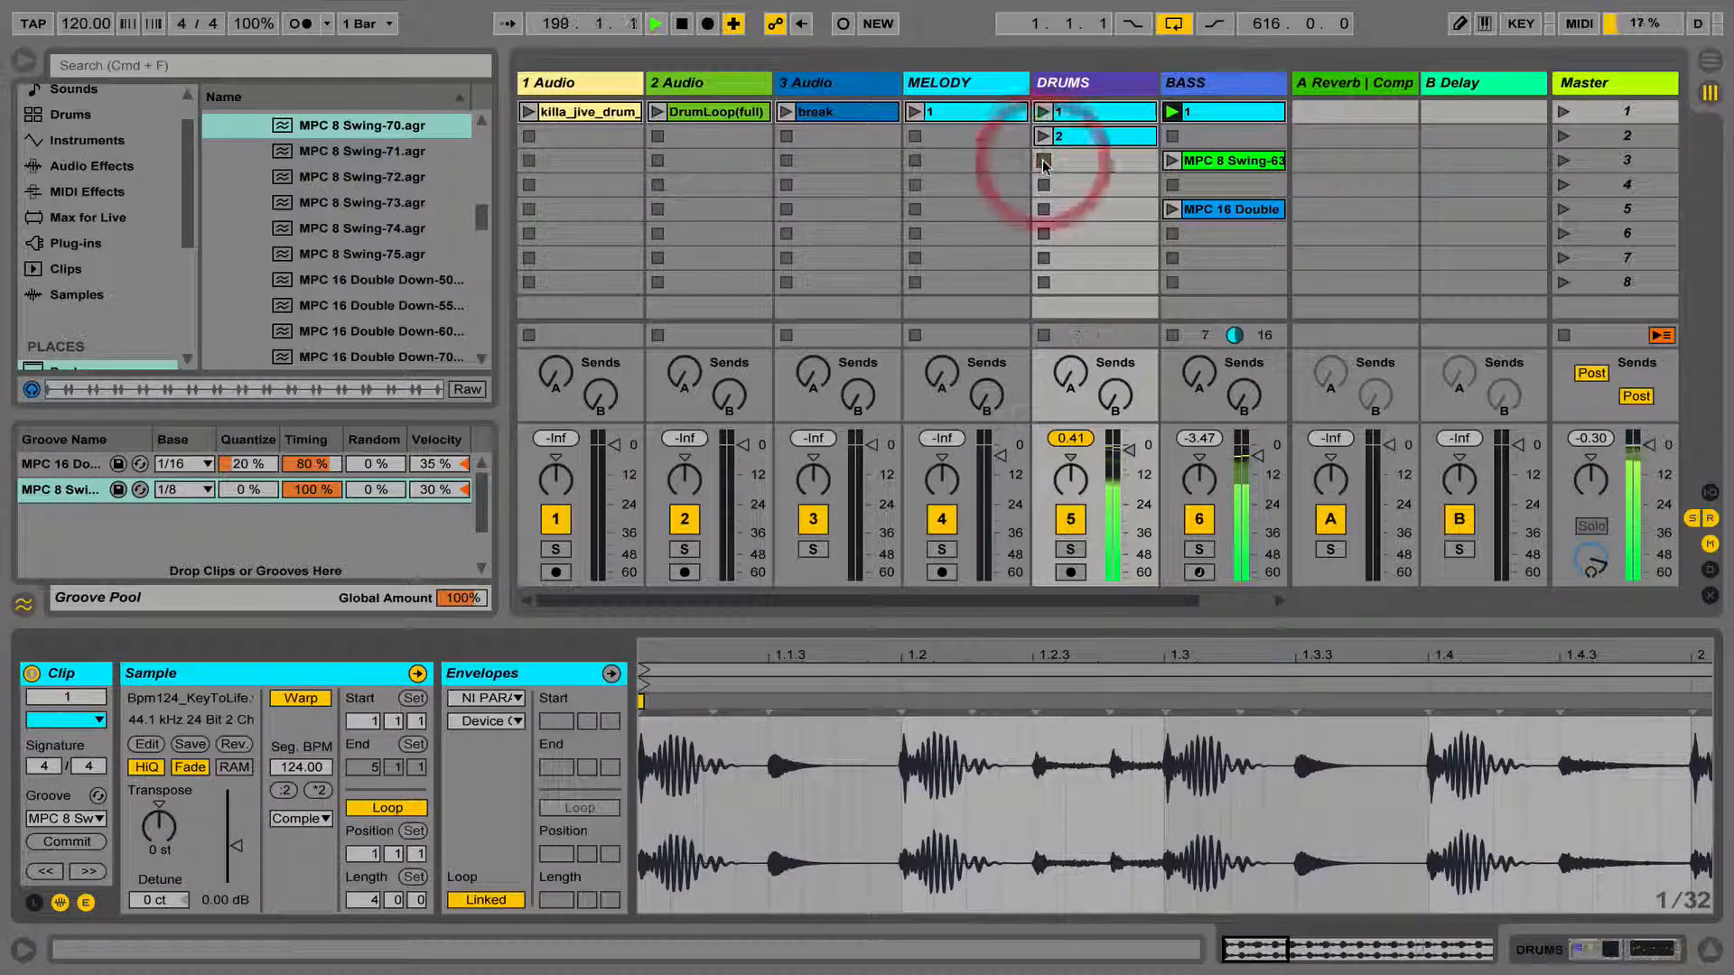
left_click(1171, 138)
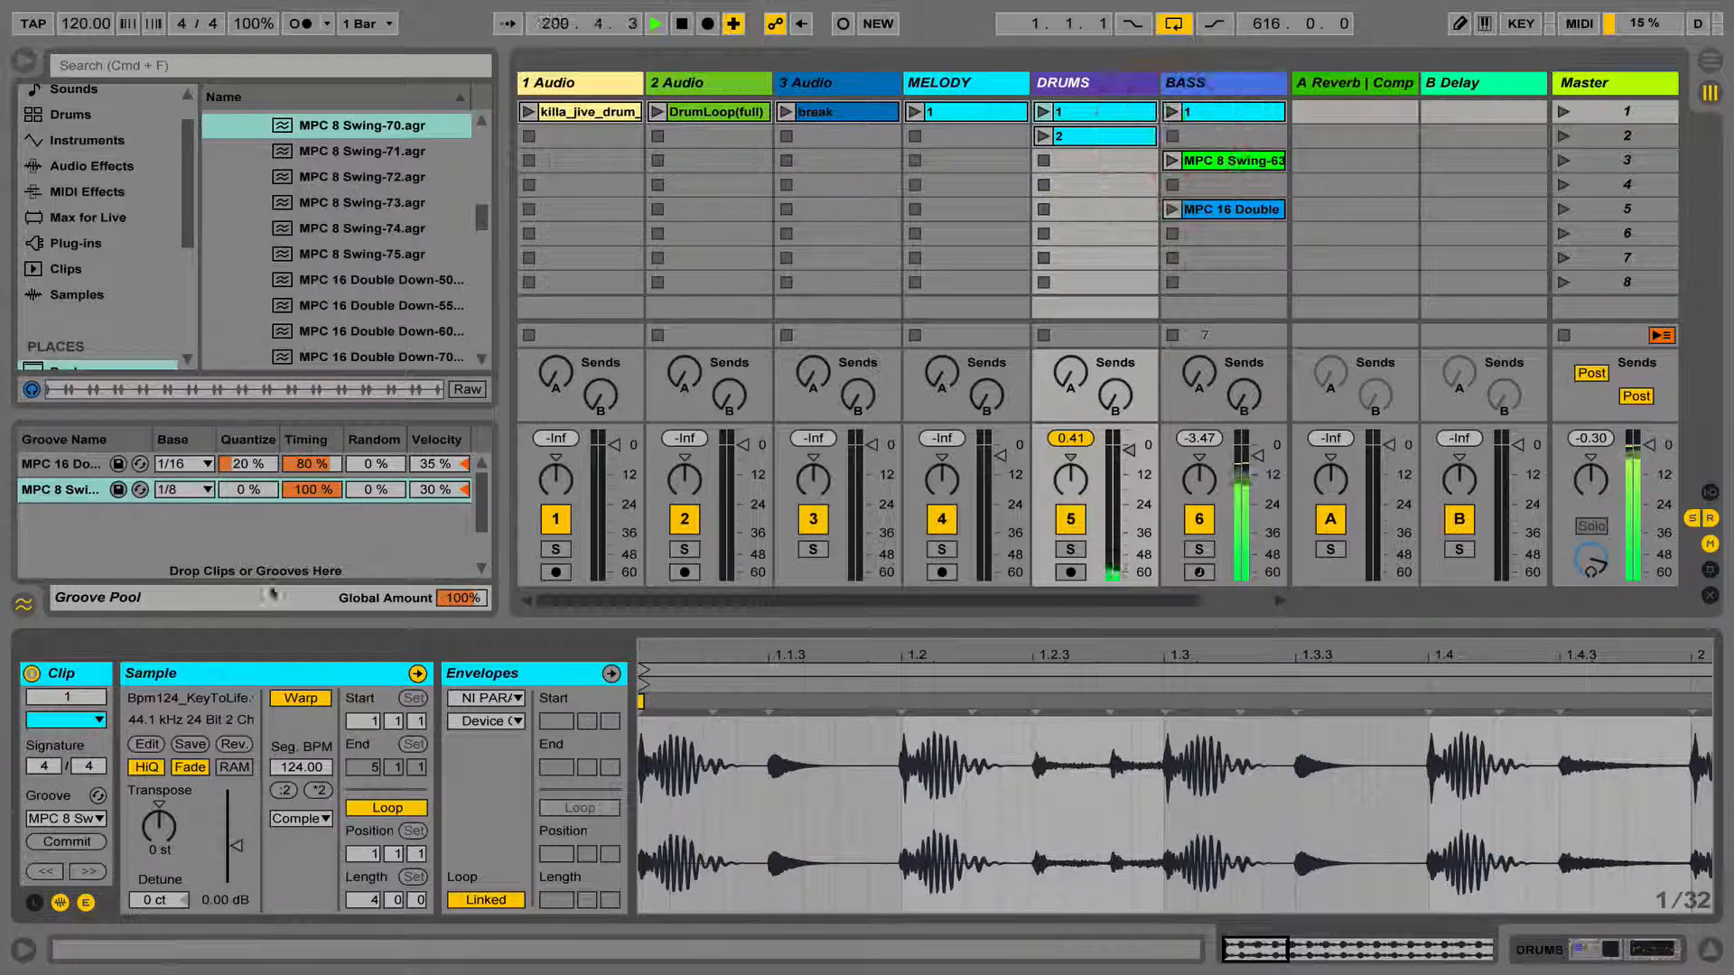
scroll(310, 471, "down", 2)
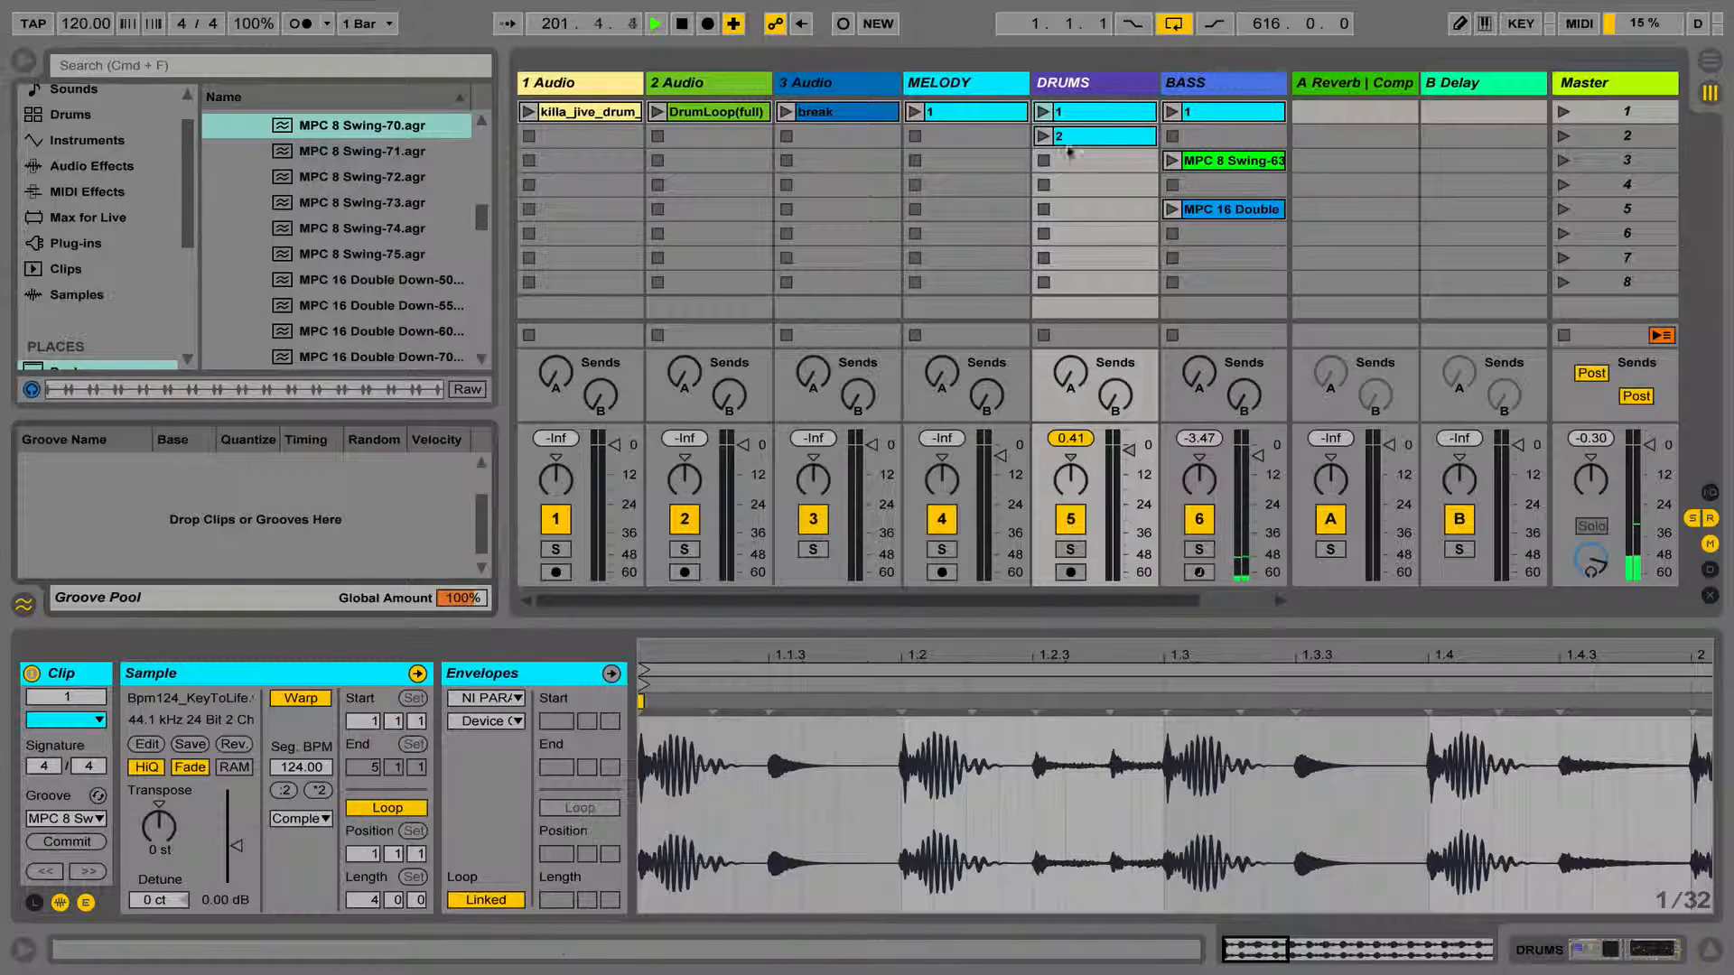
Launch the second DRUMS clip and apply the MPC 16 Double Down-50 groove to it.
left_click(1043, 136)
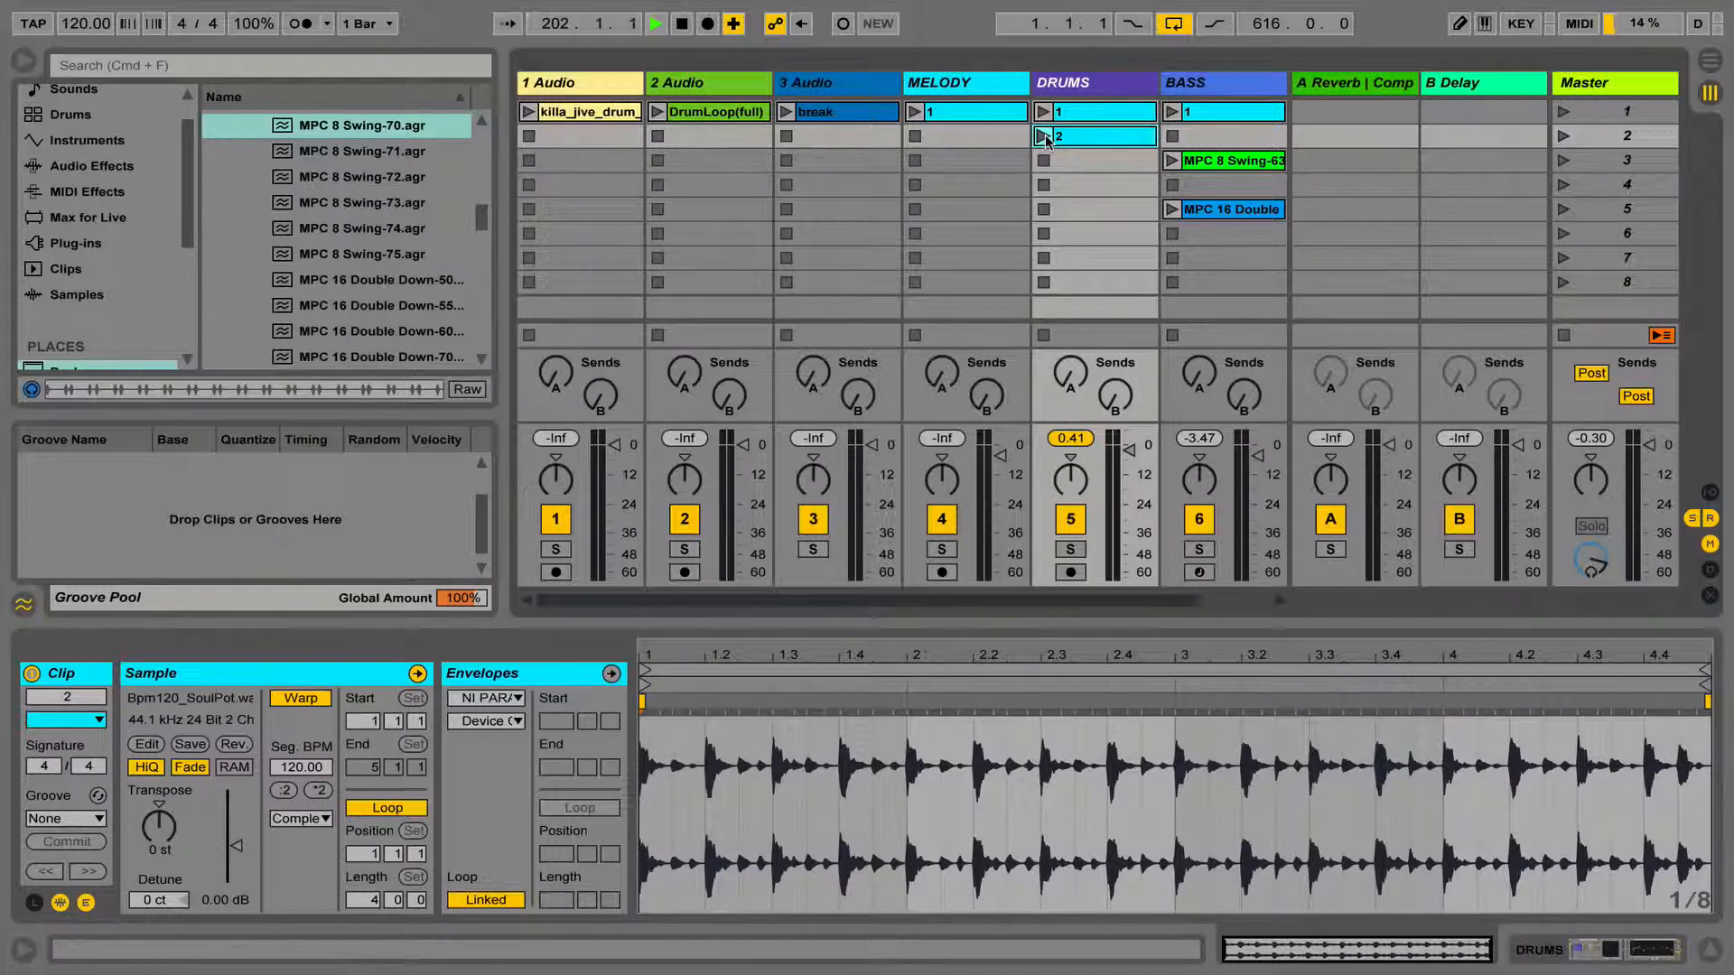
left_click(1044, 135)
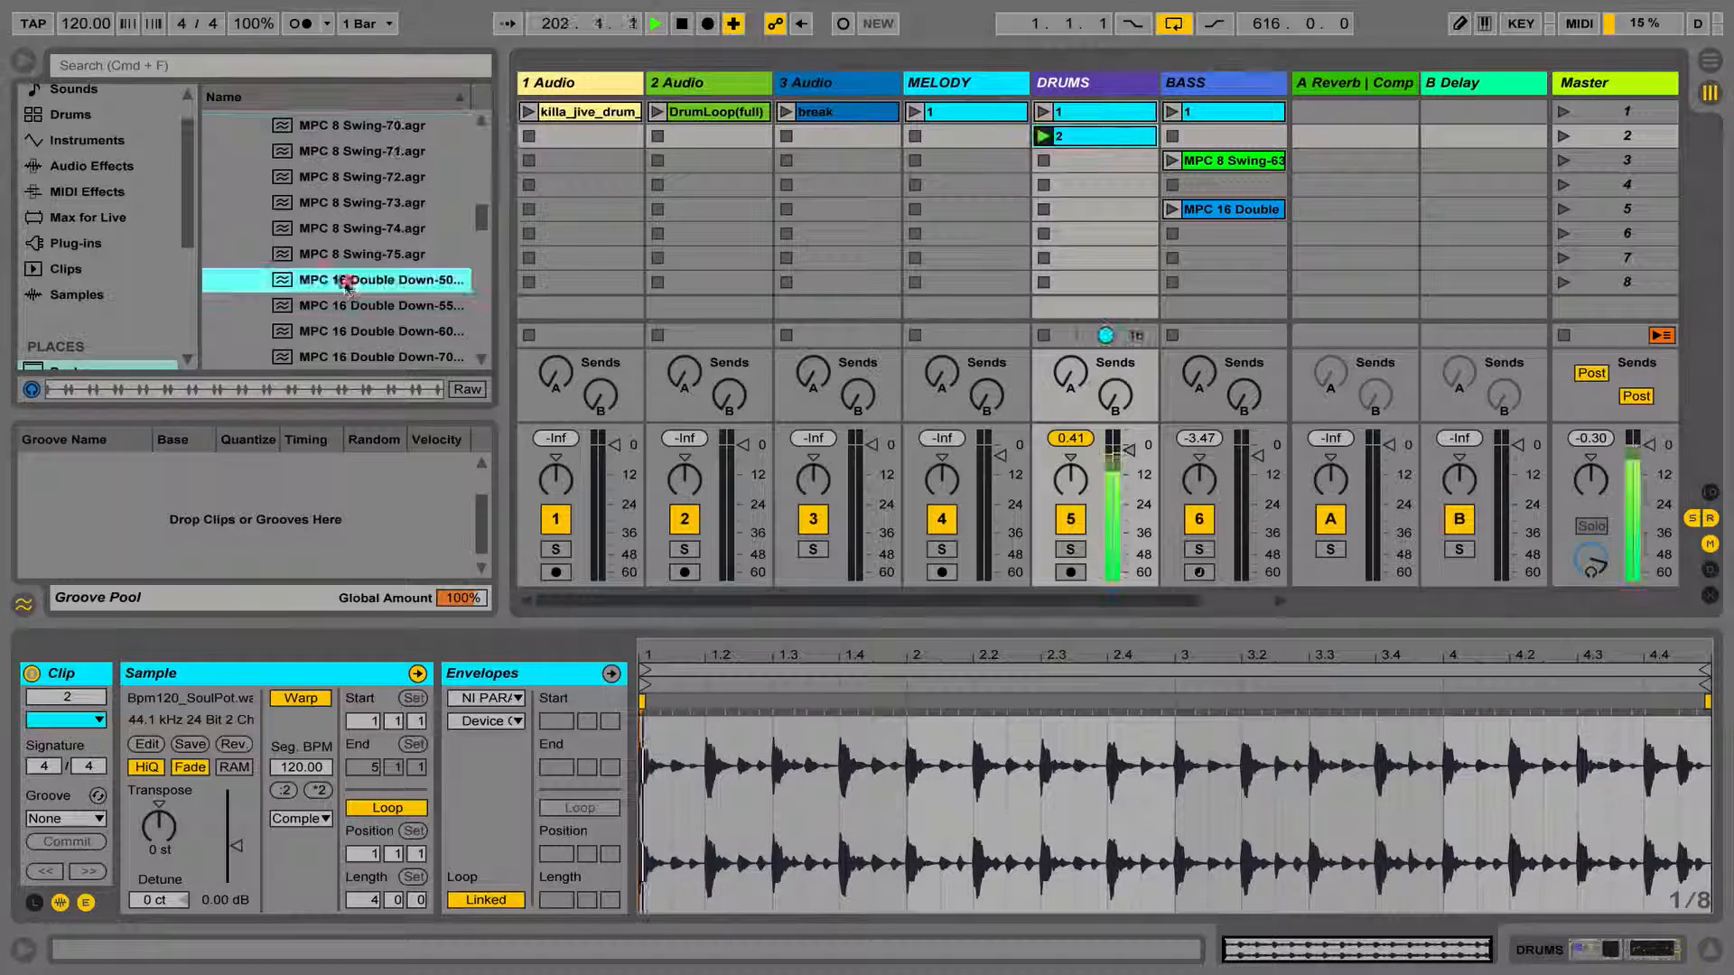
left_click_drag(343, 279, 1065, 136)
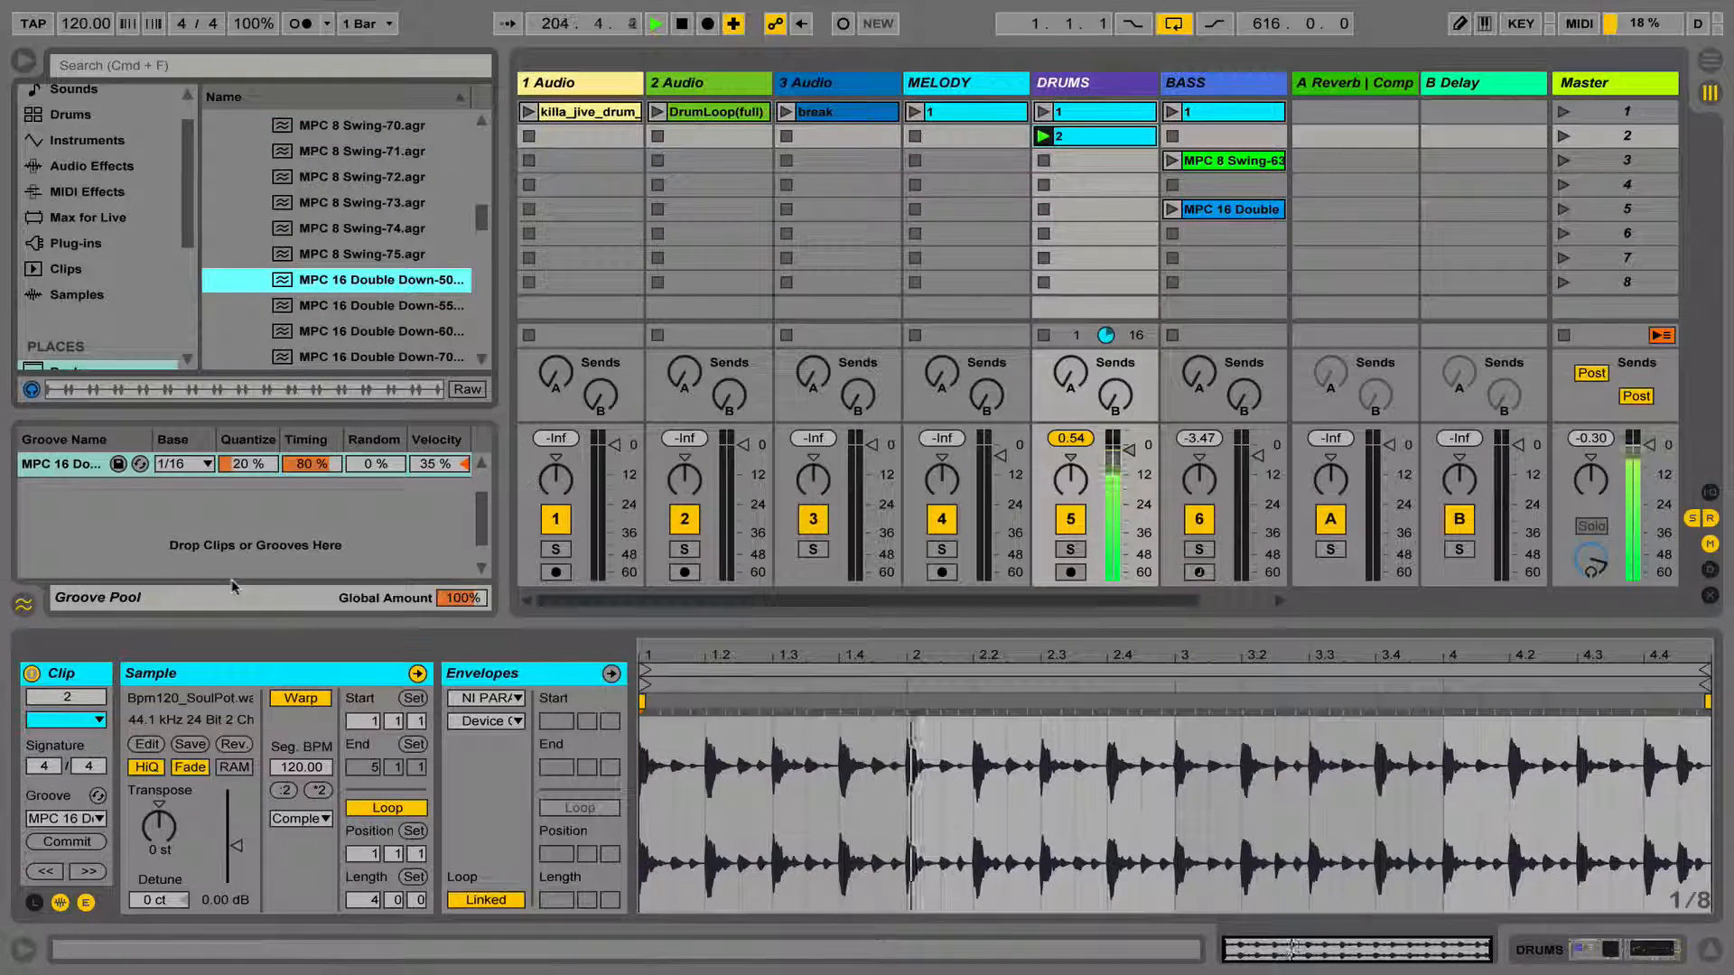
Delete the earlier MPC 16 Double Down and MPC 8 Swing grooves from the Groove Pool.
scroll(262, 492, "up", 3)
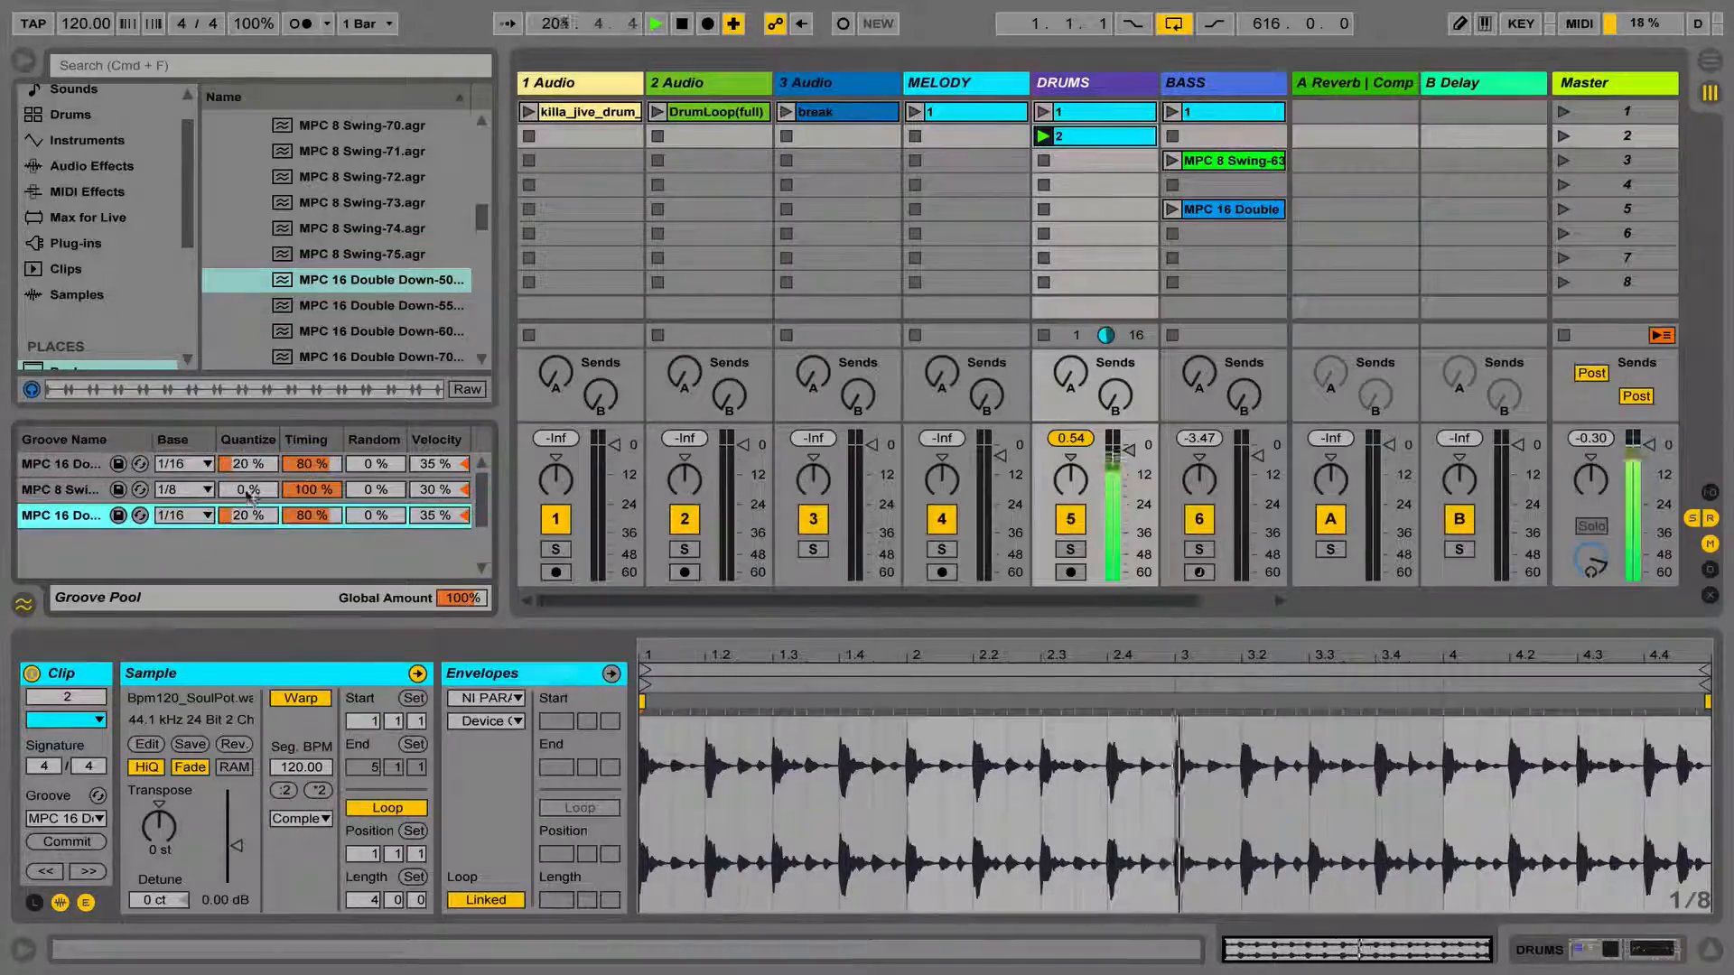
left_click(89, 491)
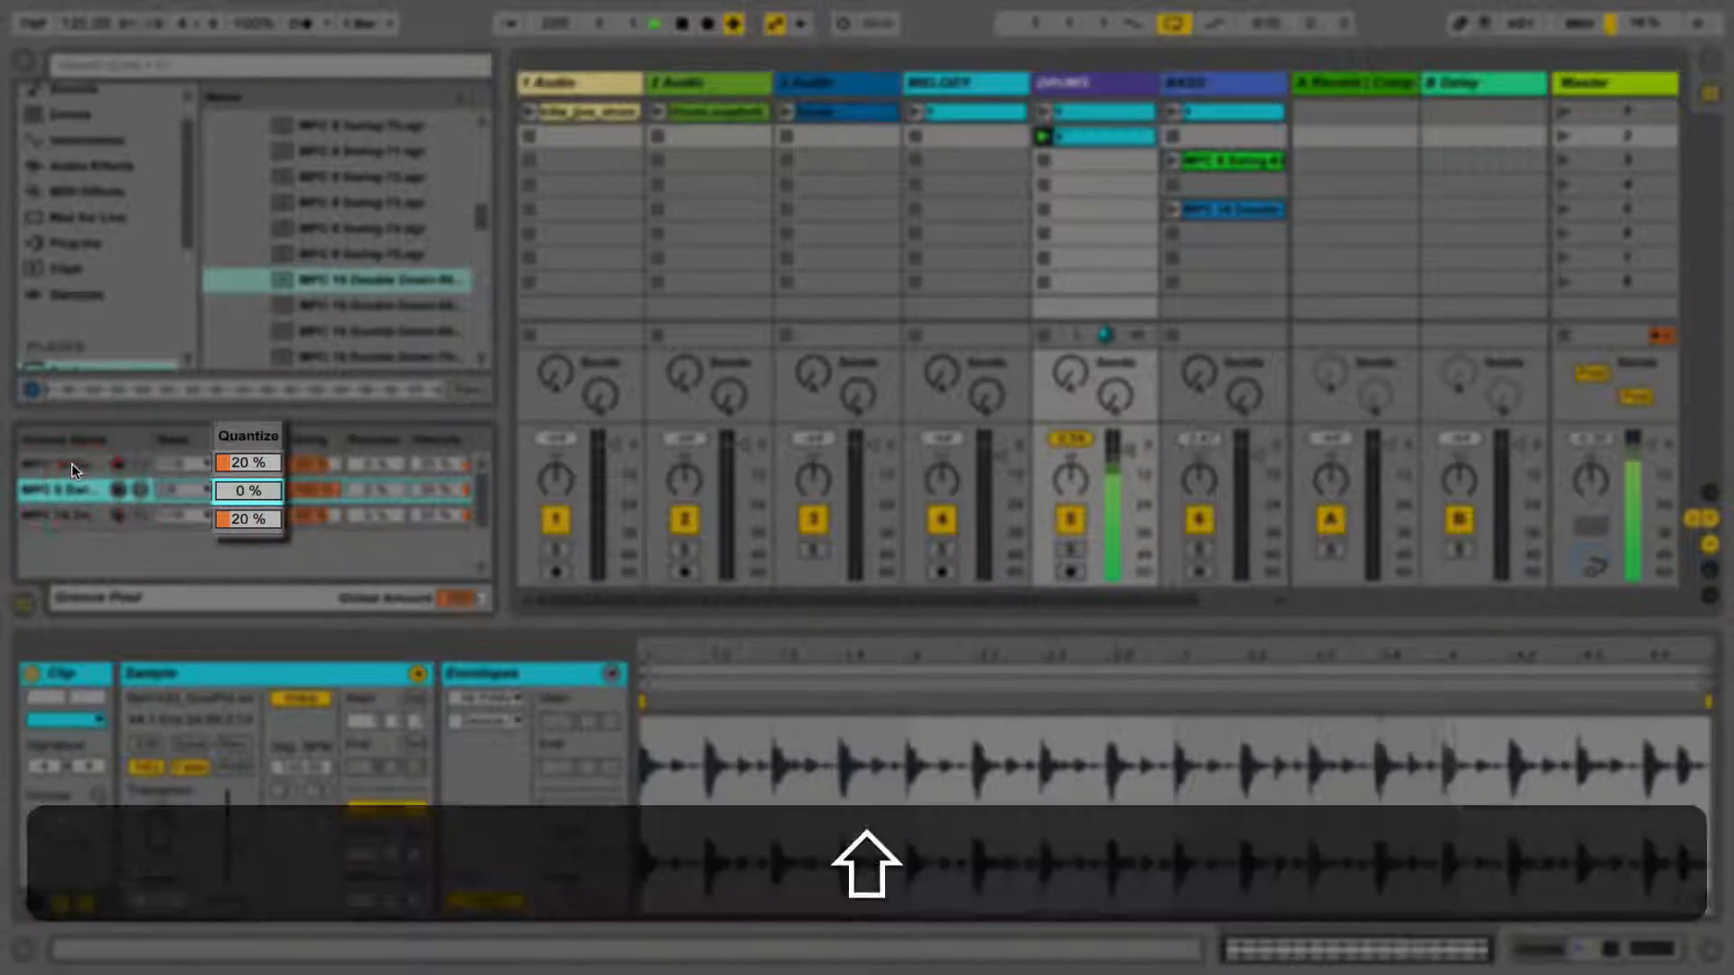
left_click(73, 463, "shift")
key("shift+BackSpace")
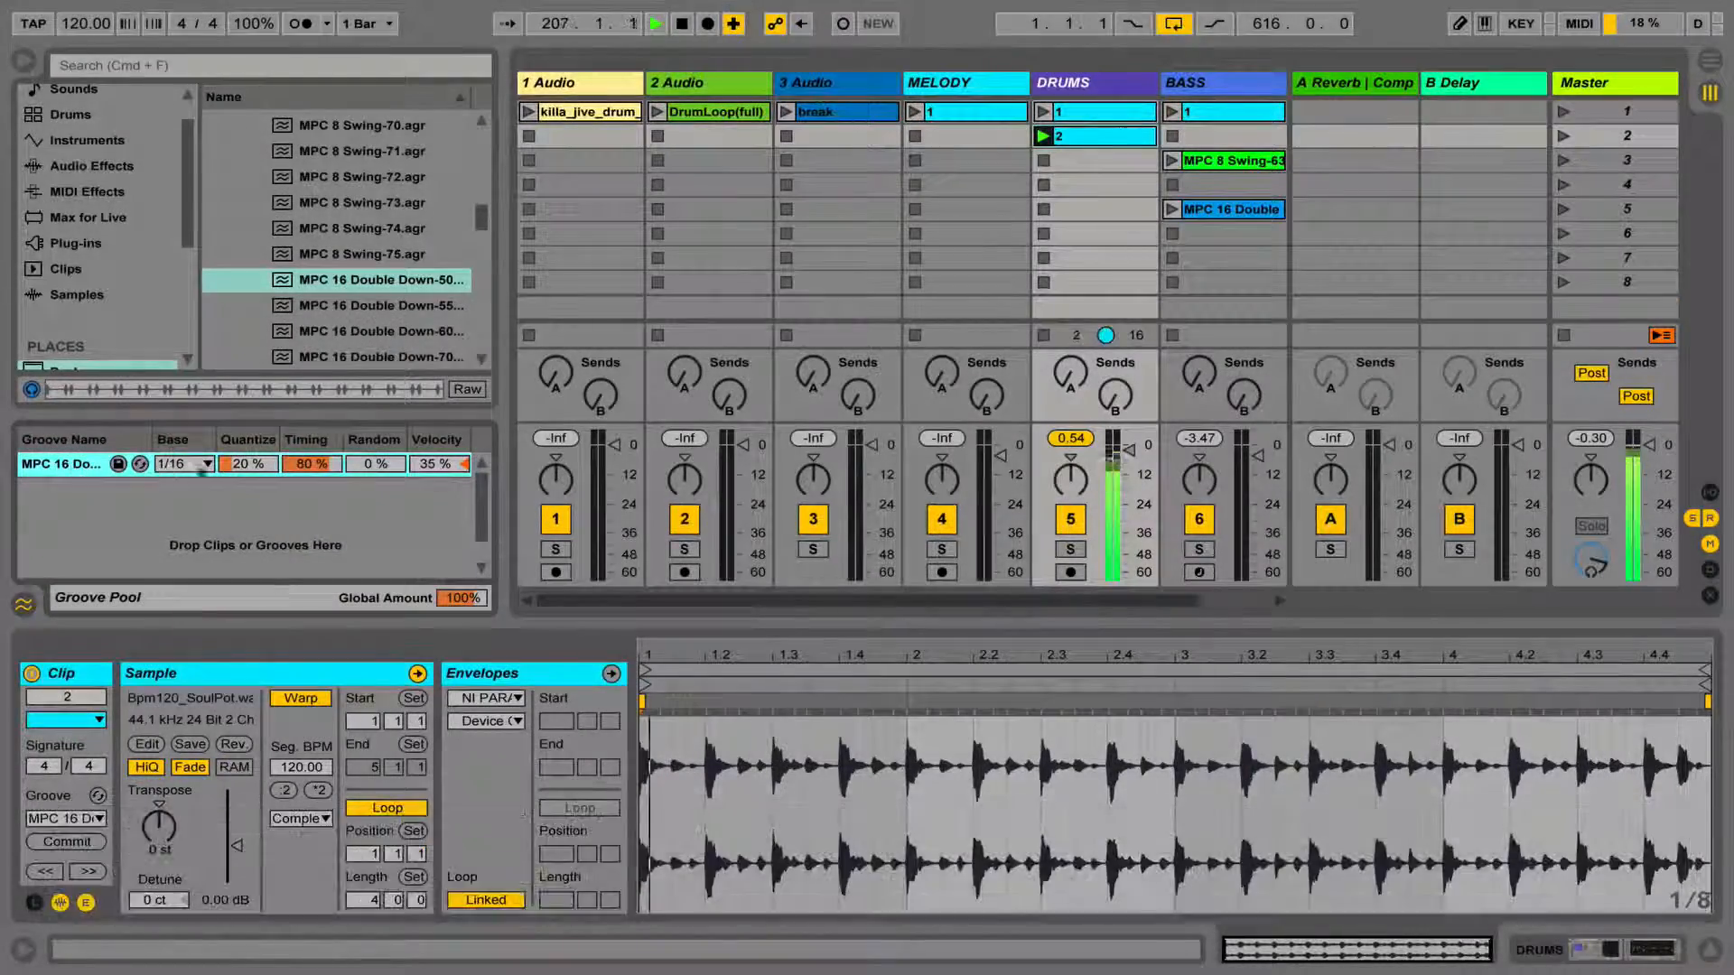
Set the remaining MPC 16 Double Down groove's Quantize and Timing both to 100%.
left_click_drag(244, 463, 243, 415)
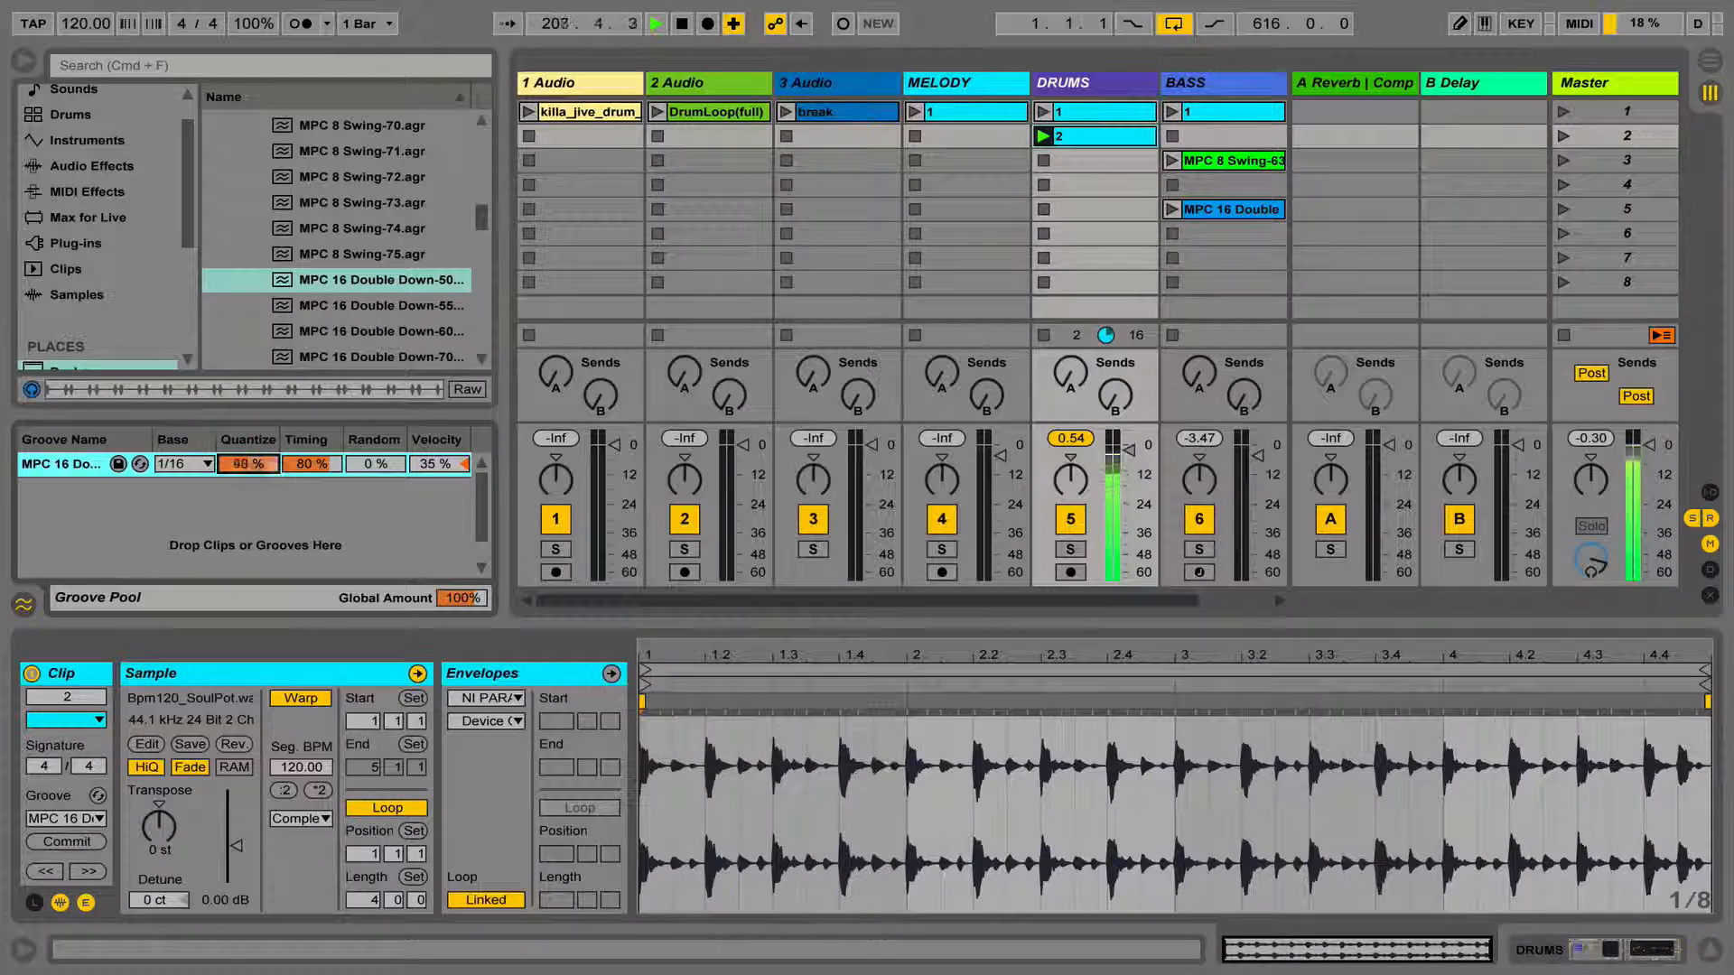
left_click_drag(312, 463, 311, 434)
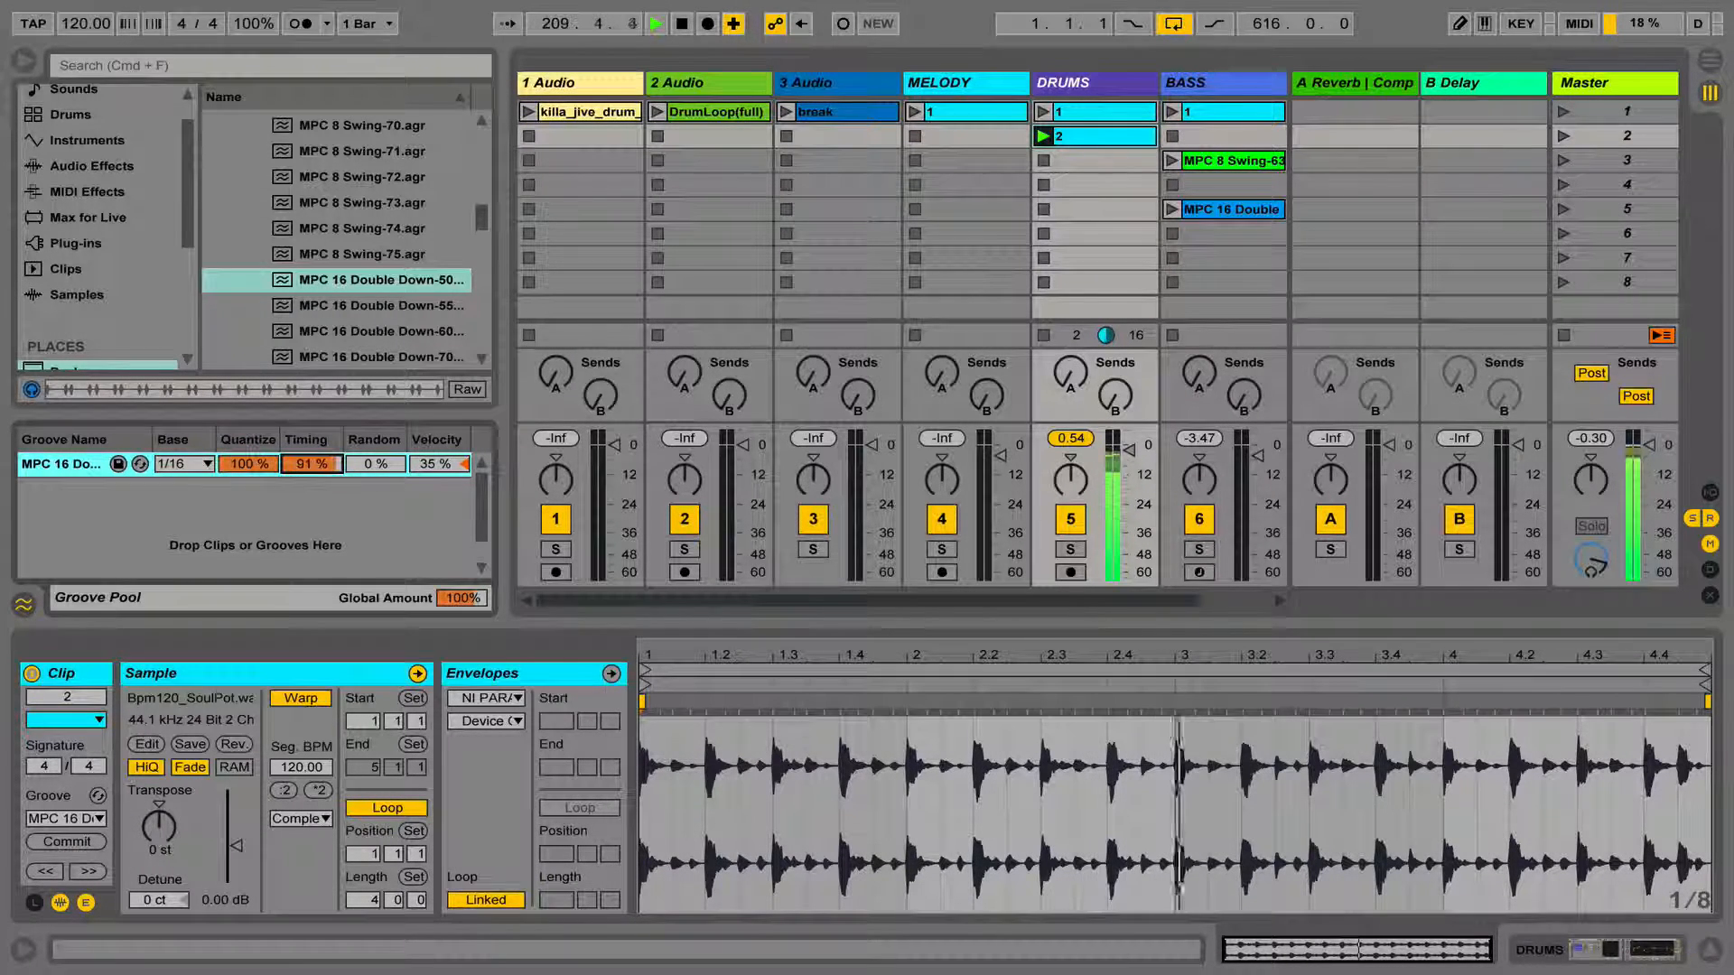
Try Base values of 1/8 and 1/4 for the MPC 16 Double Down groove, and return it to 1/16.
left_click(200, 464)
left_click(176, 492)
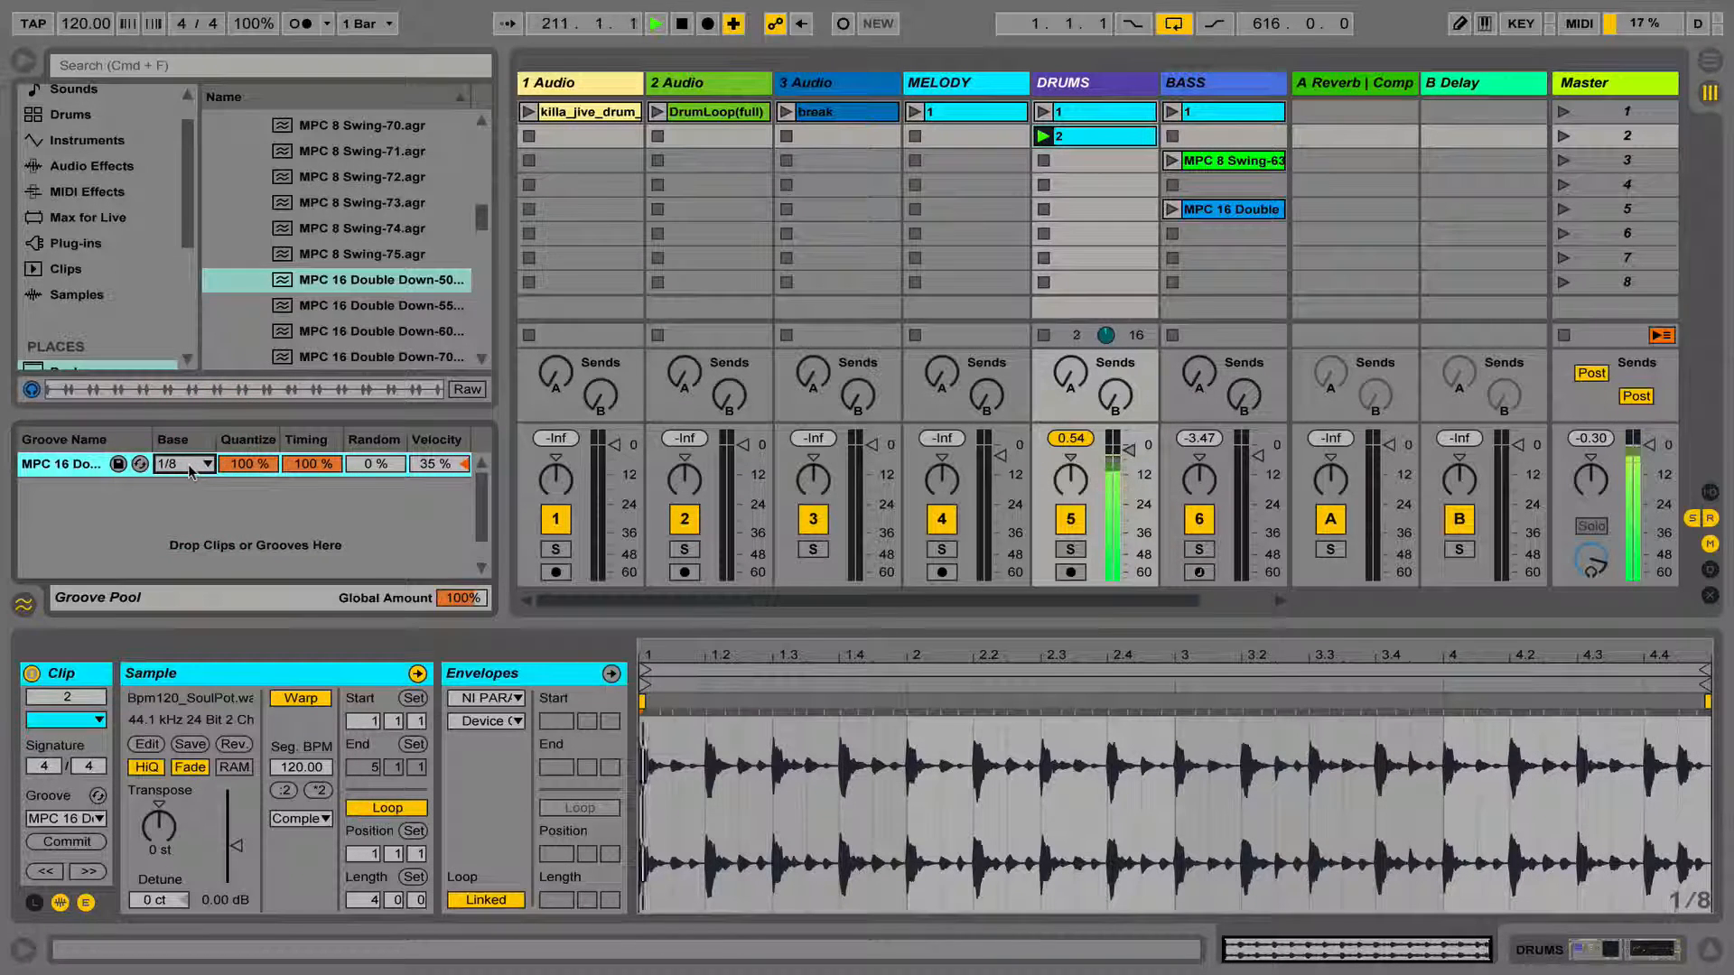
left_click(190, 464)
left_click(192, 470)
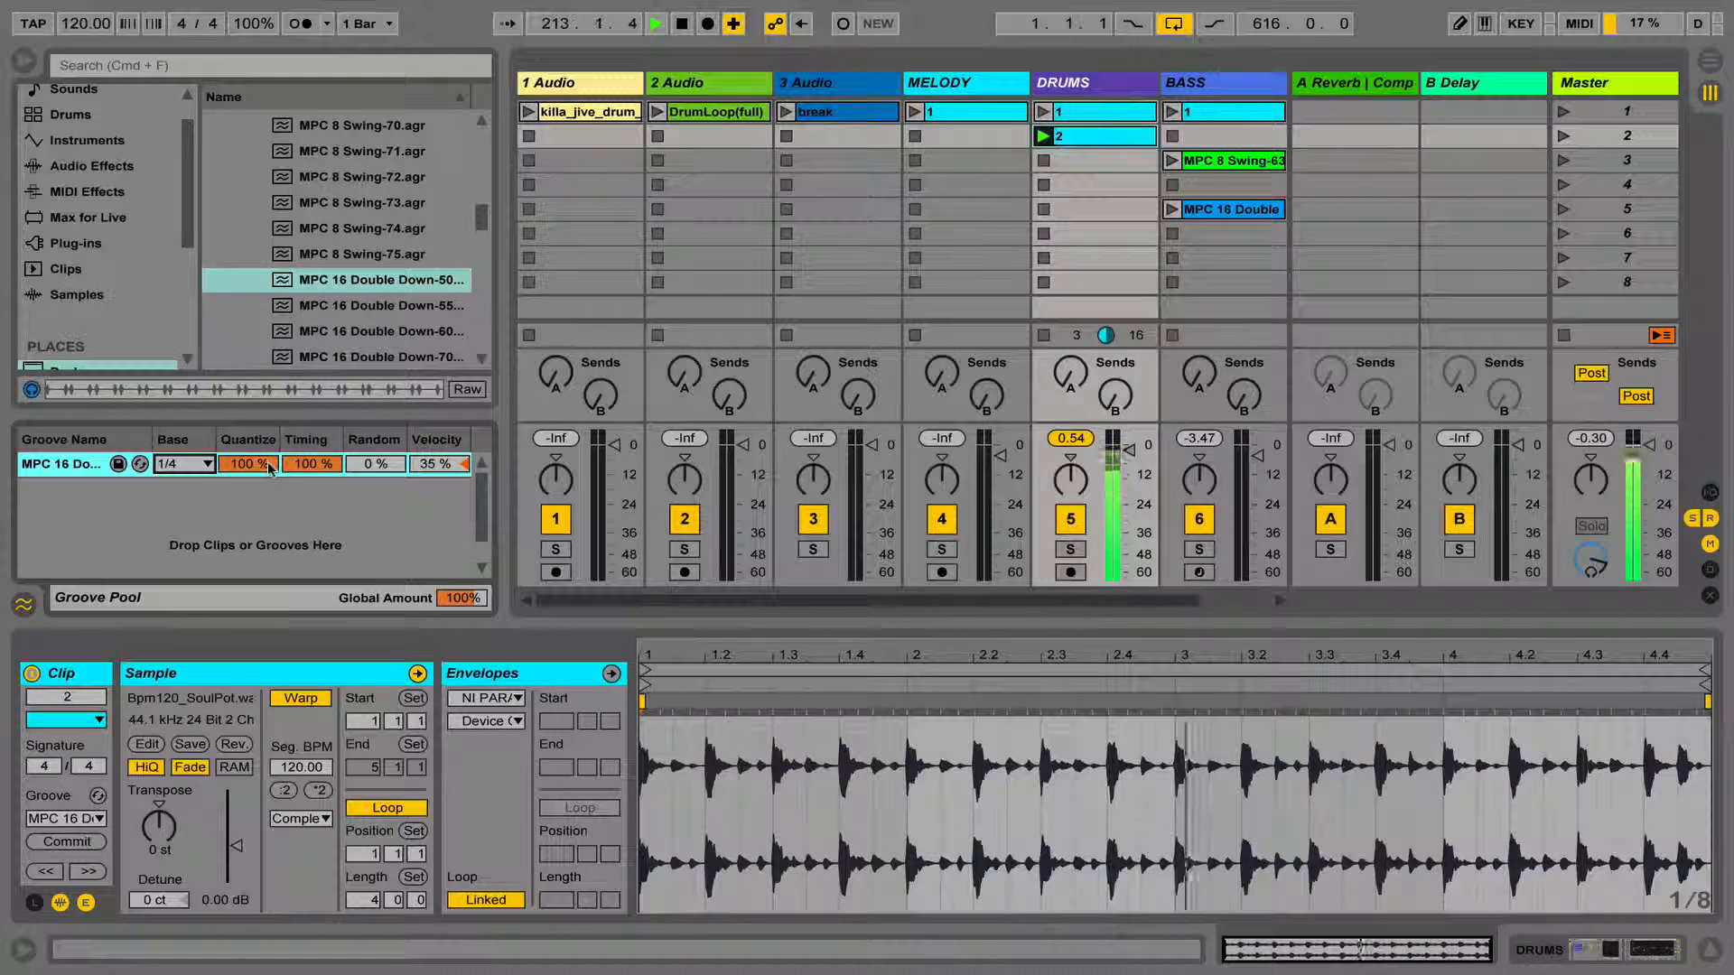
left_click(199, 464)
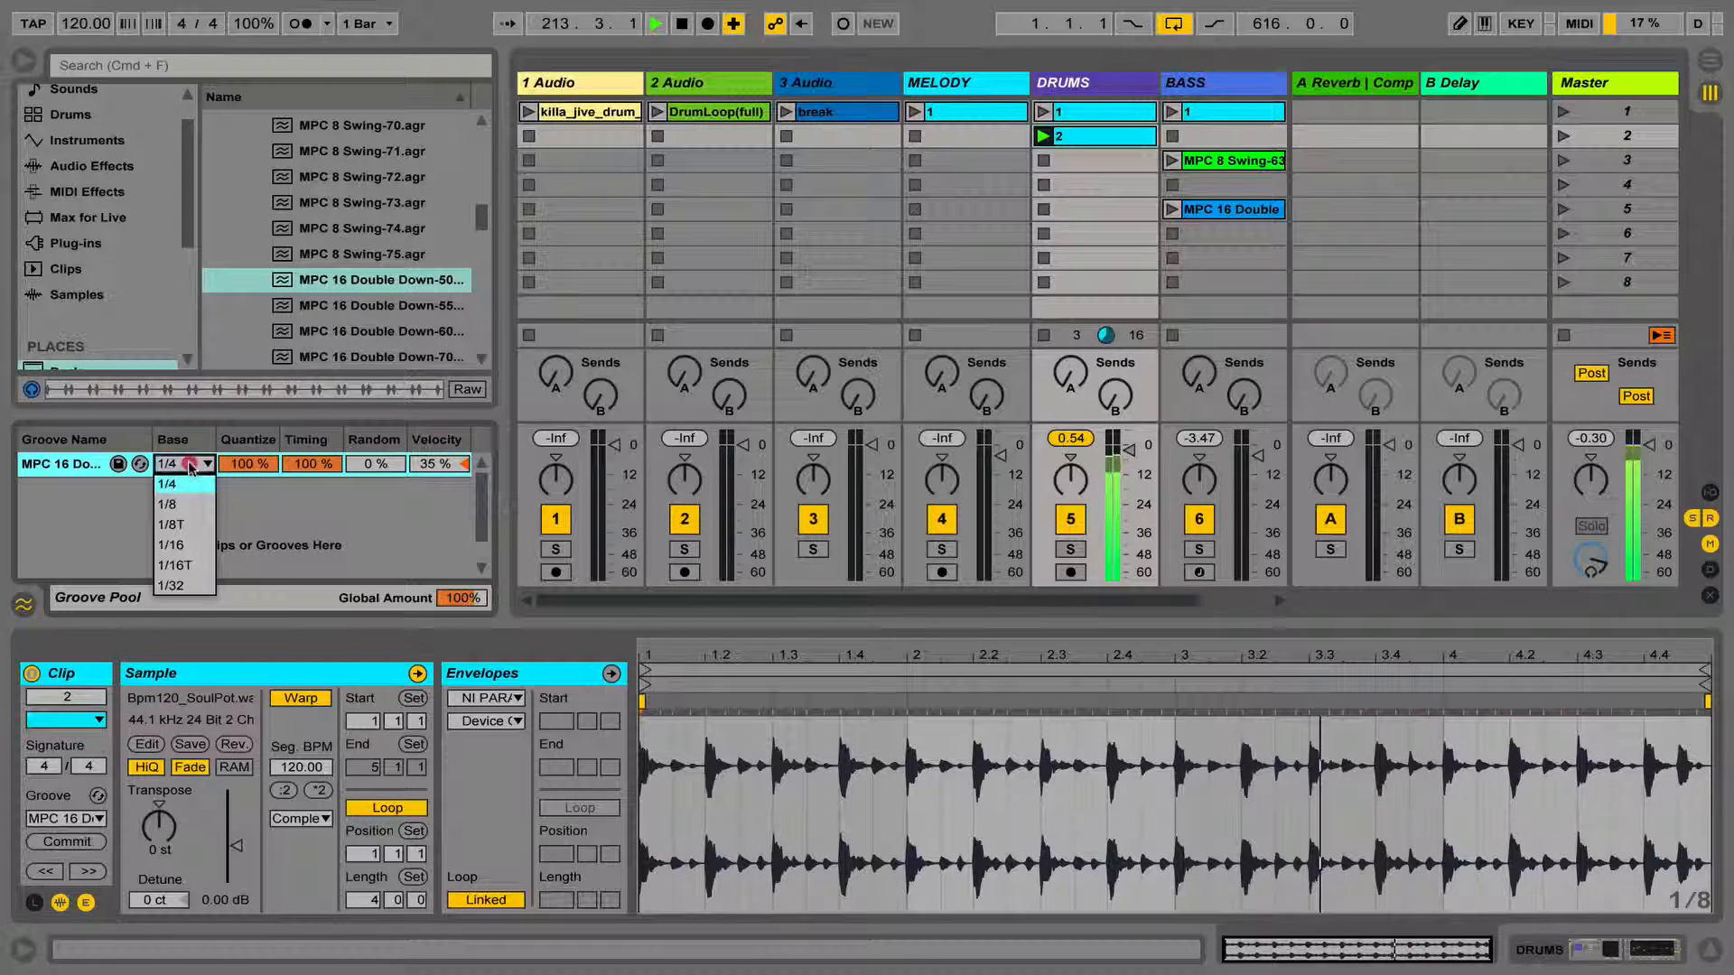
left_click(171, 544)
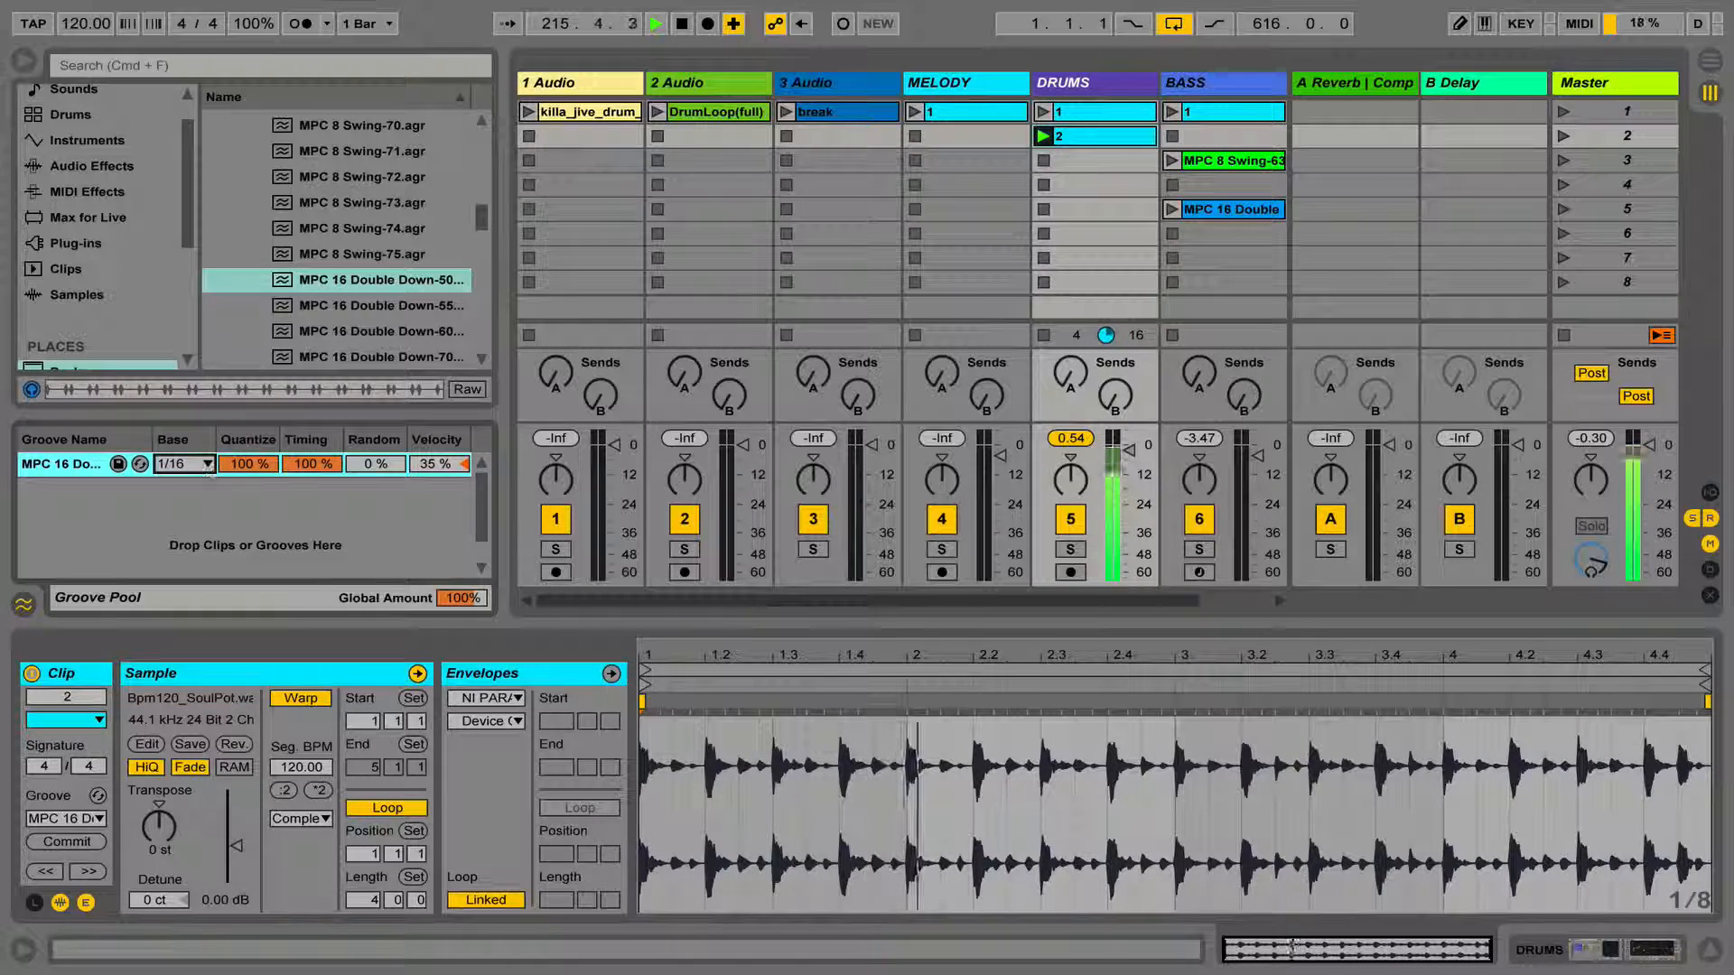
Raise the MPC 16 Double Down groove's Random amount to 100% and bring it down to 4%.
left_click_drag(369, 464, 369, 376)
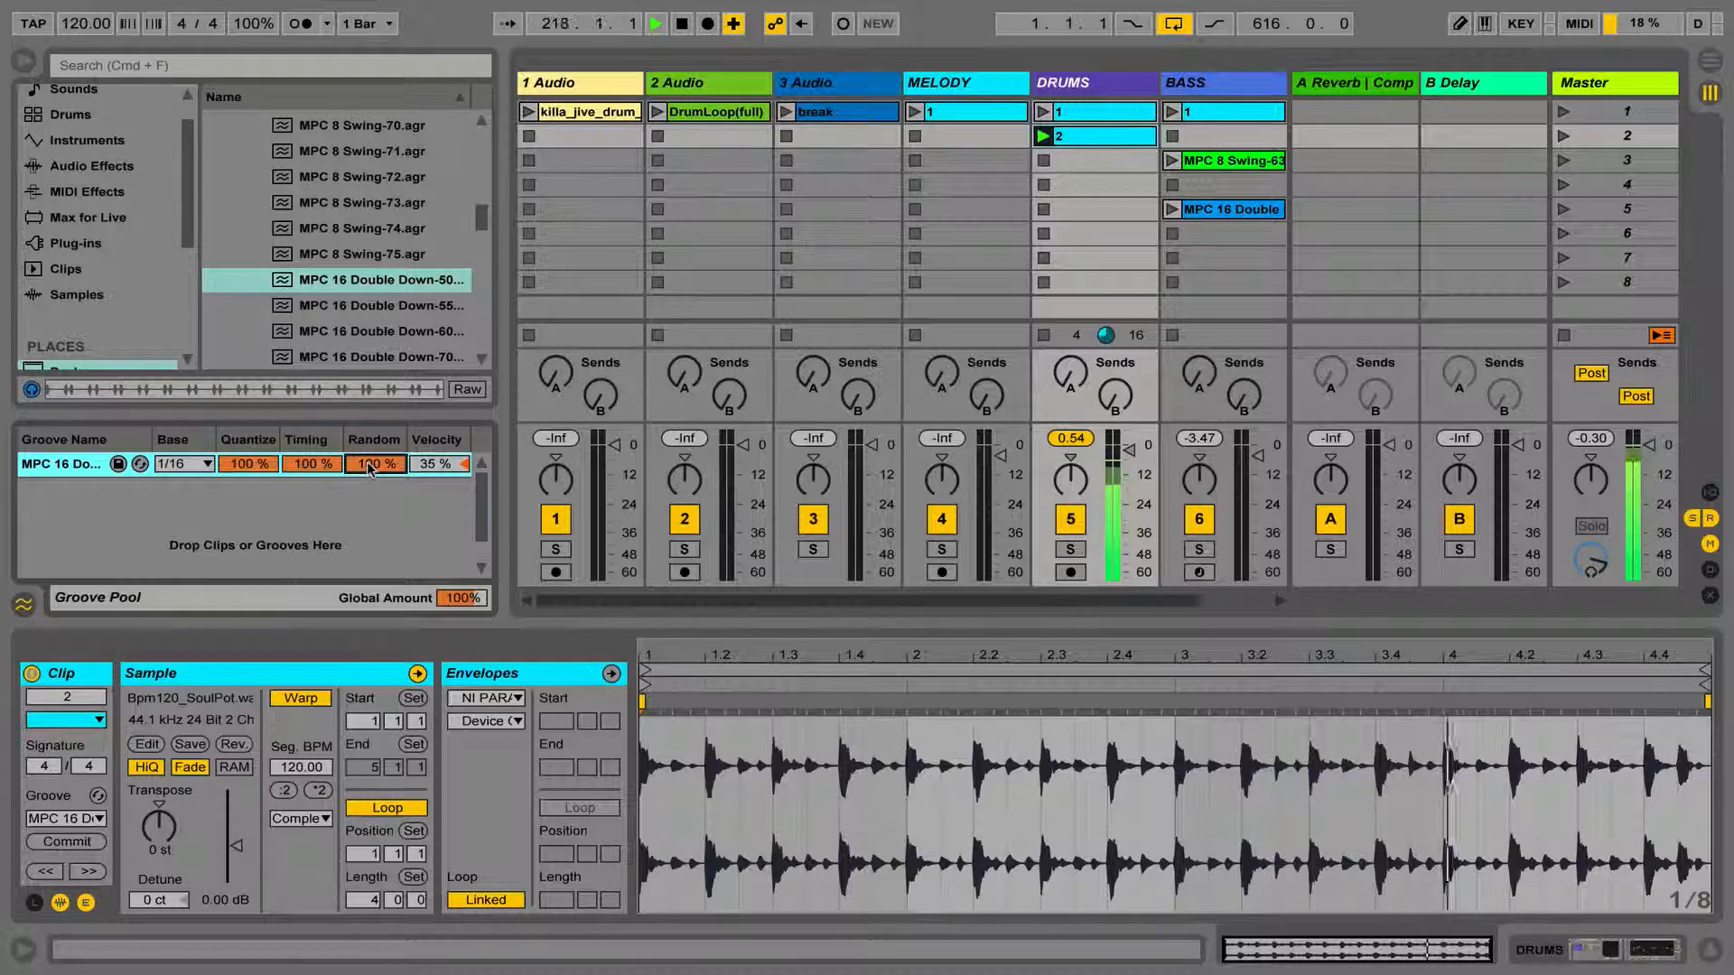
left_click_drag(376, 472, 376, 537)
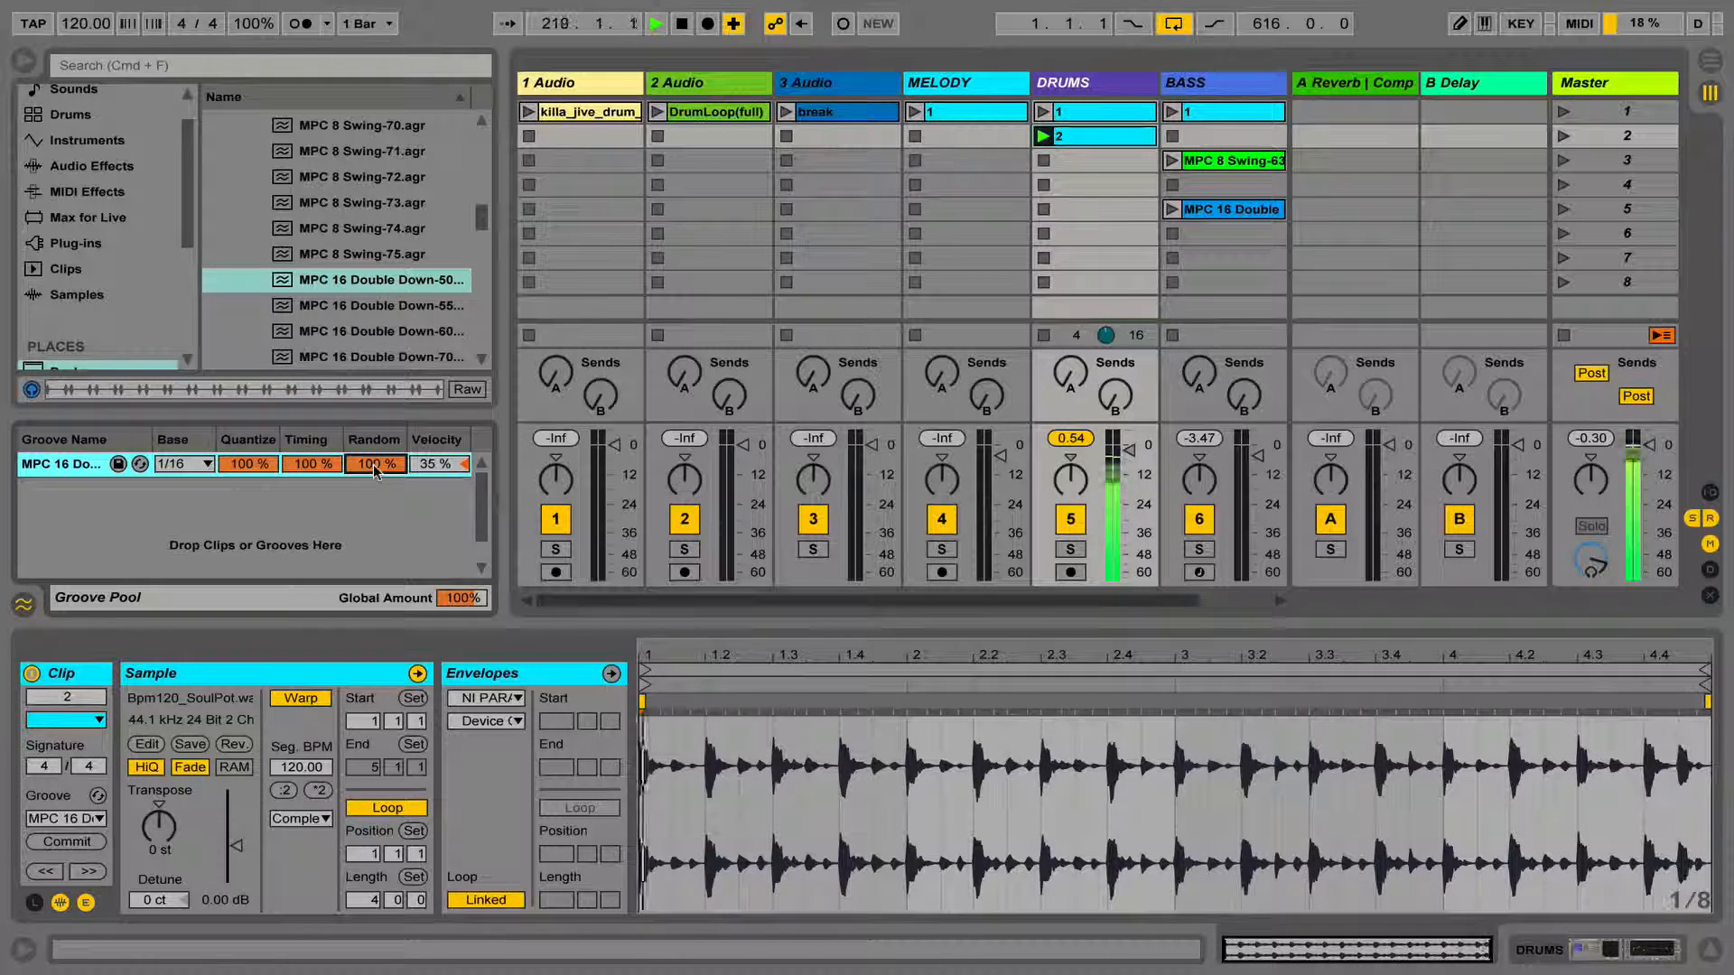
left_click_drag(375, 465, 376, 476)
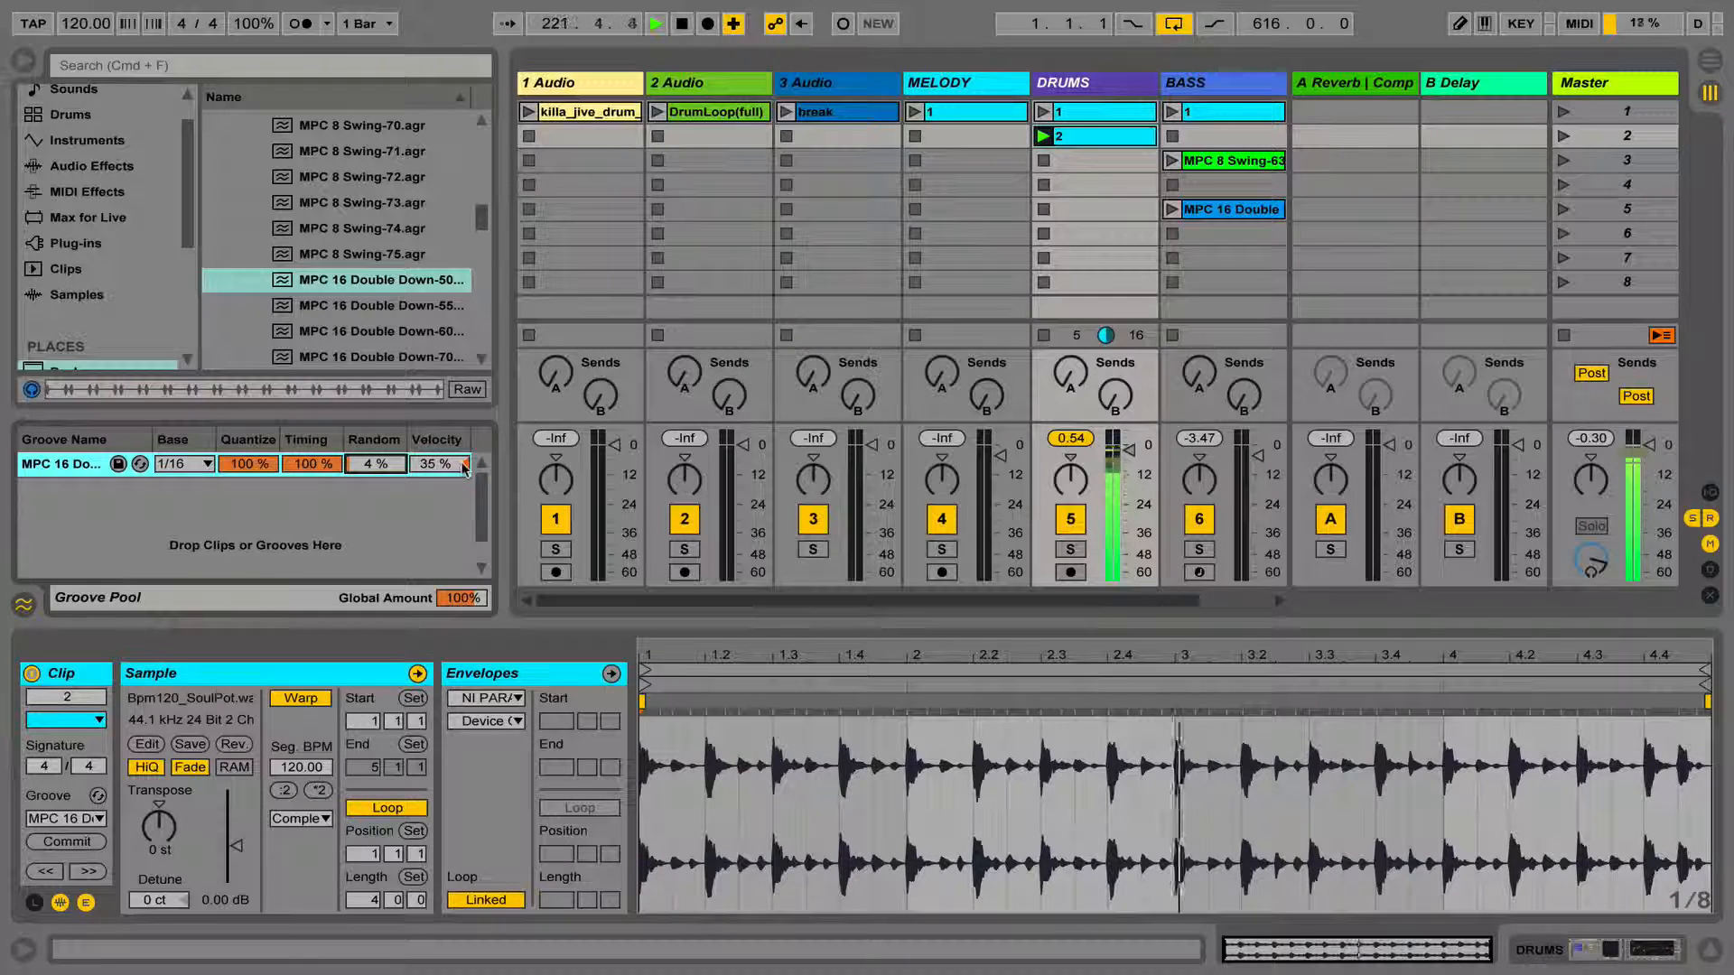
Vary the MPC 16 Double Down groove's Velocity from 0% up to 100% and leave it at -9%.
left_click_drag(458, 466, 423, 529)
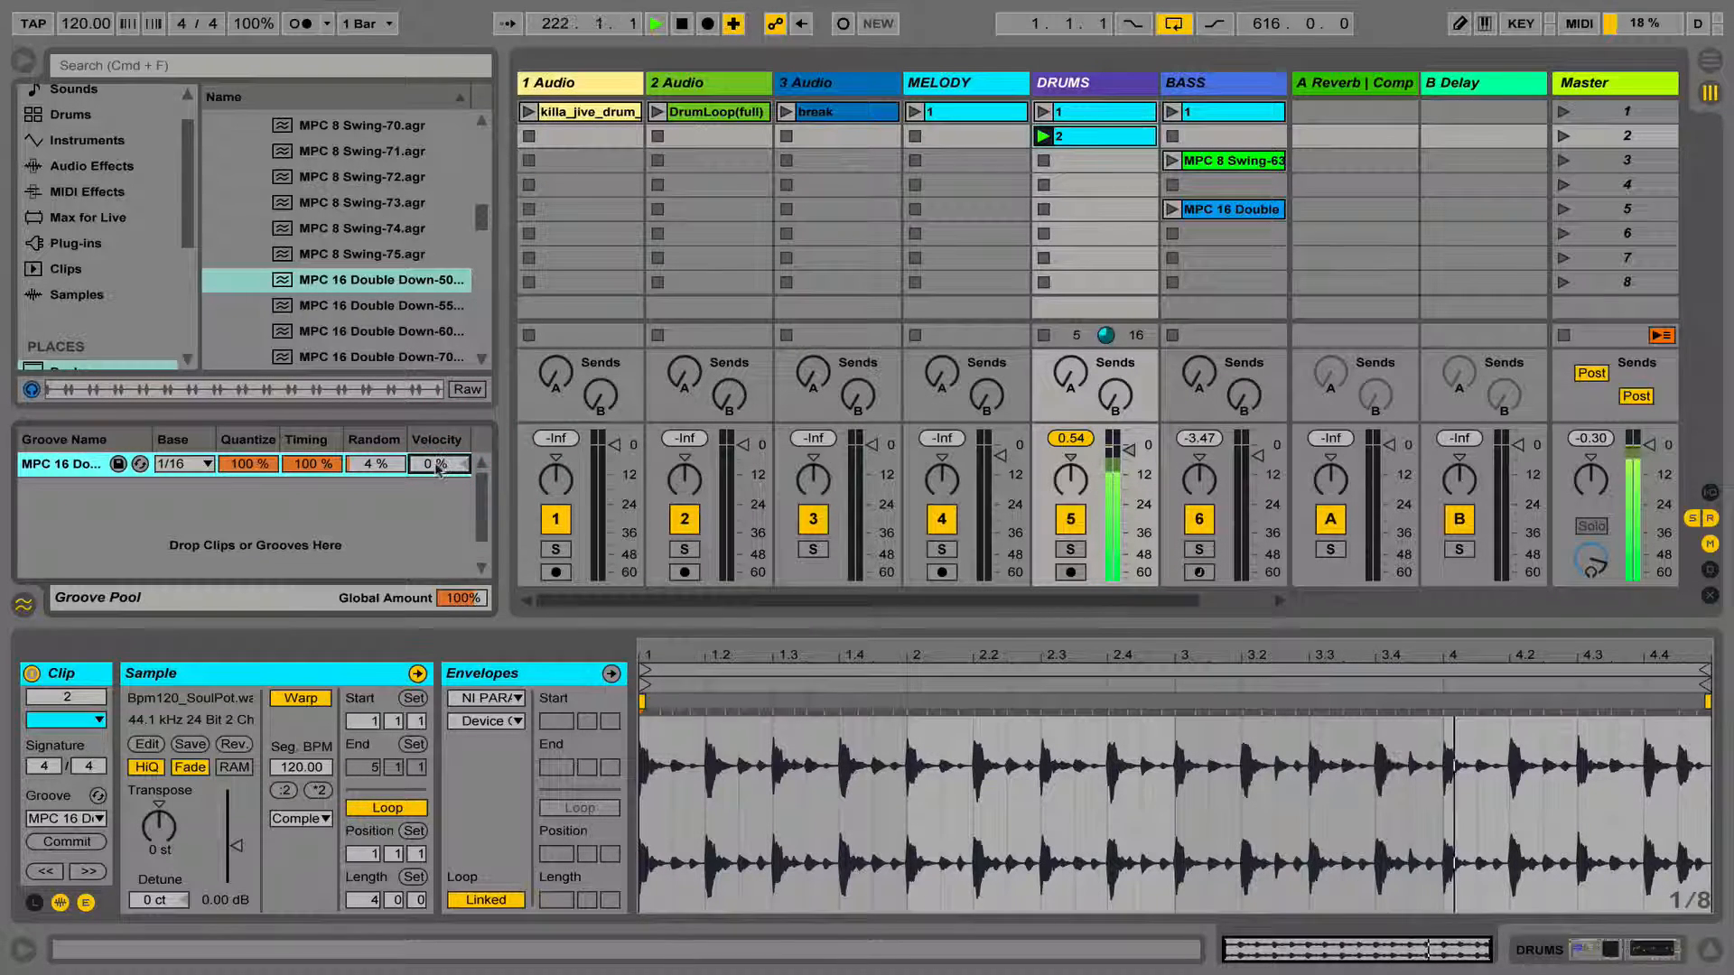
left_click_drag(434, 471, 437, 560)
left_click_drag(437, 471, 441, 290)
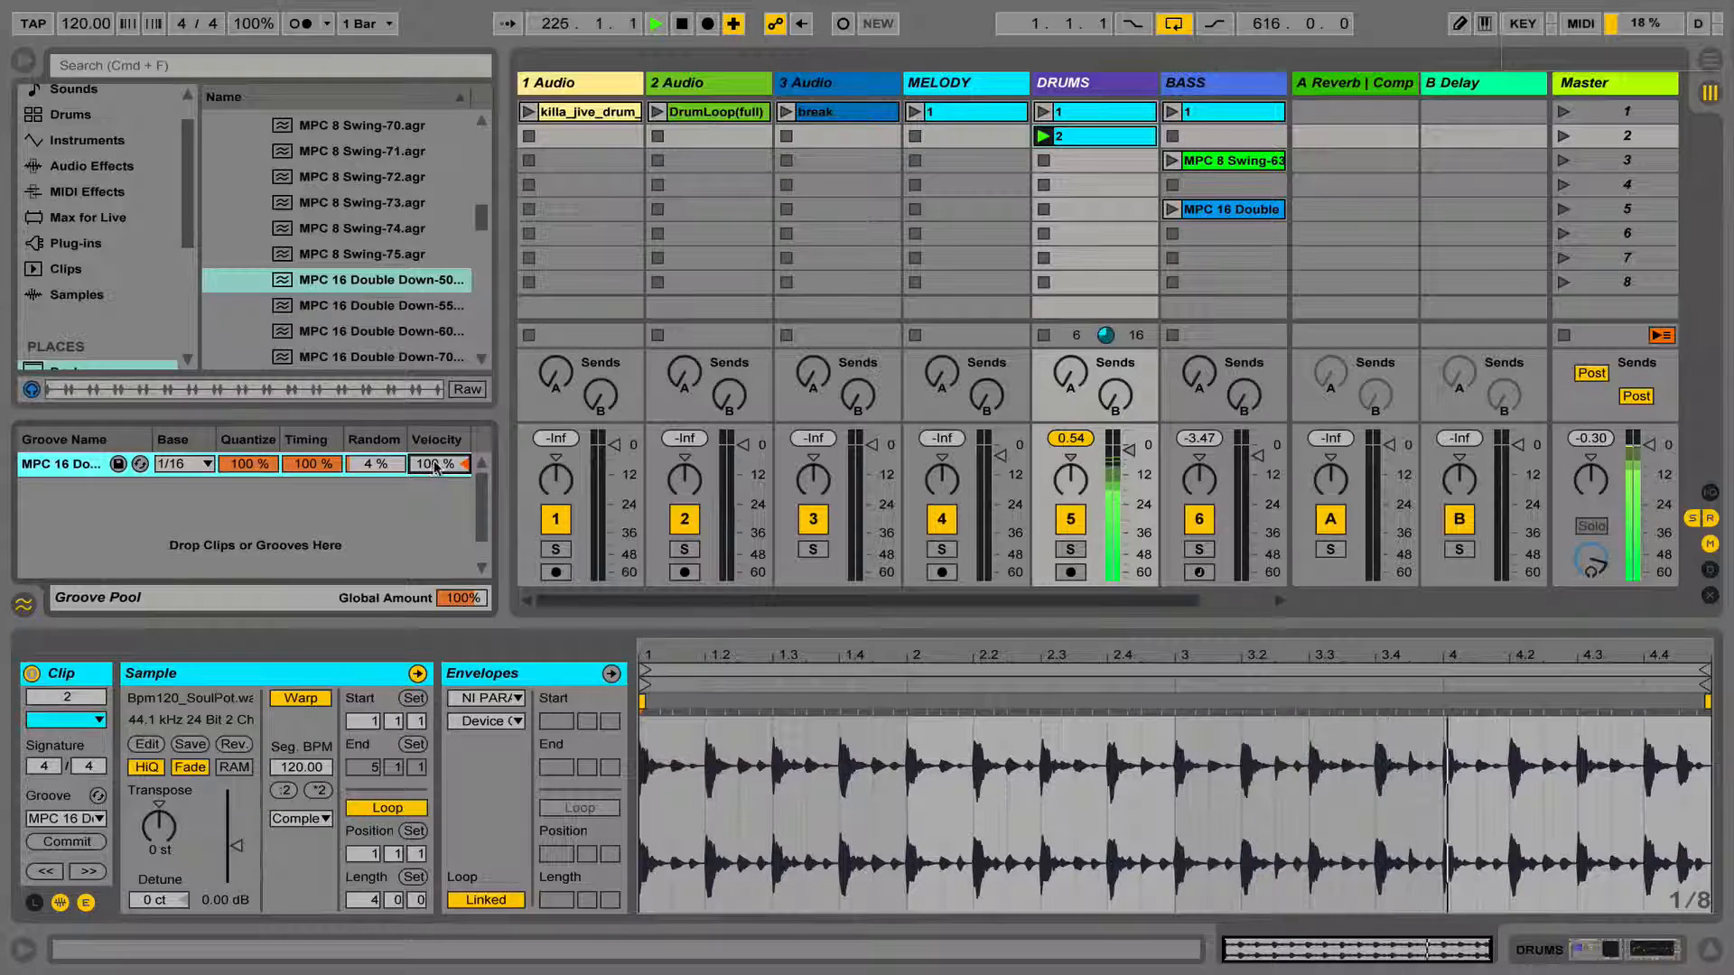
left_click_drag(436, 467, 437, 565)
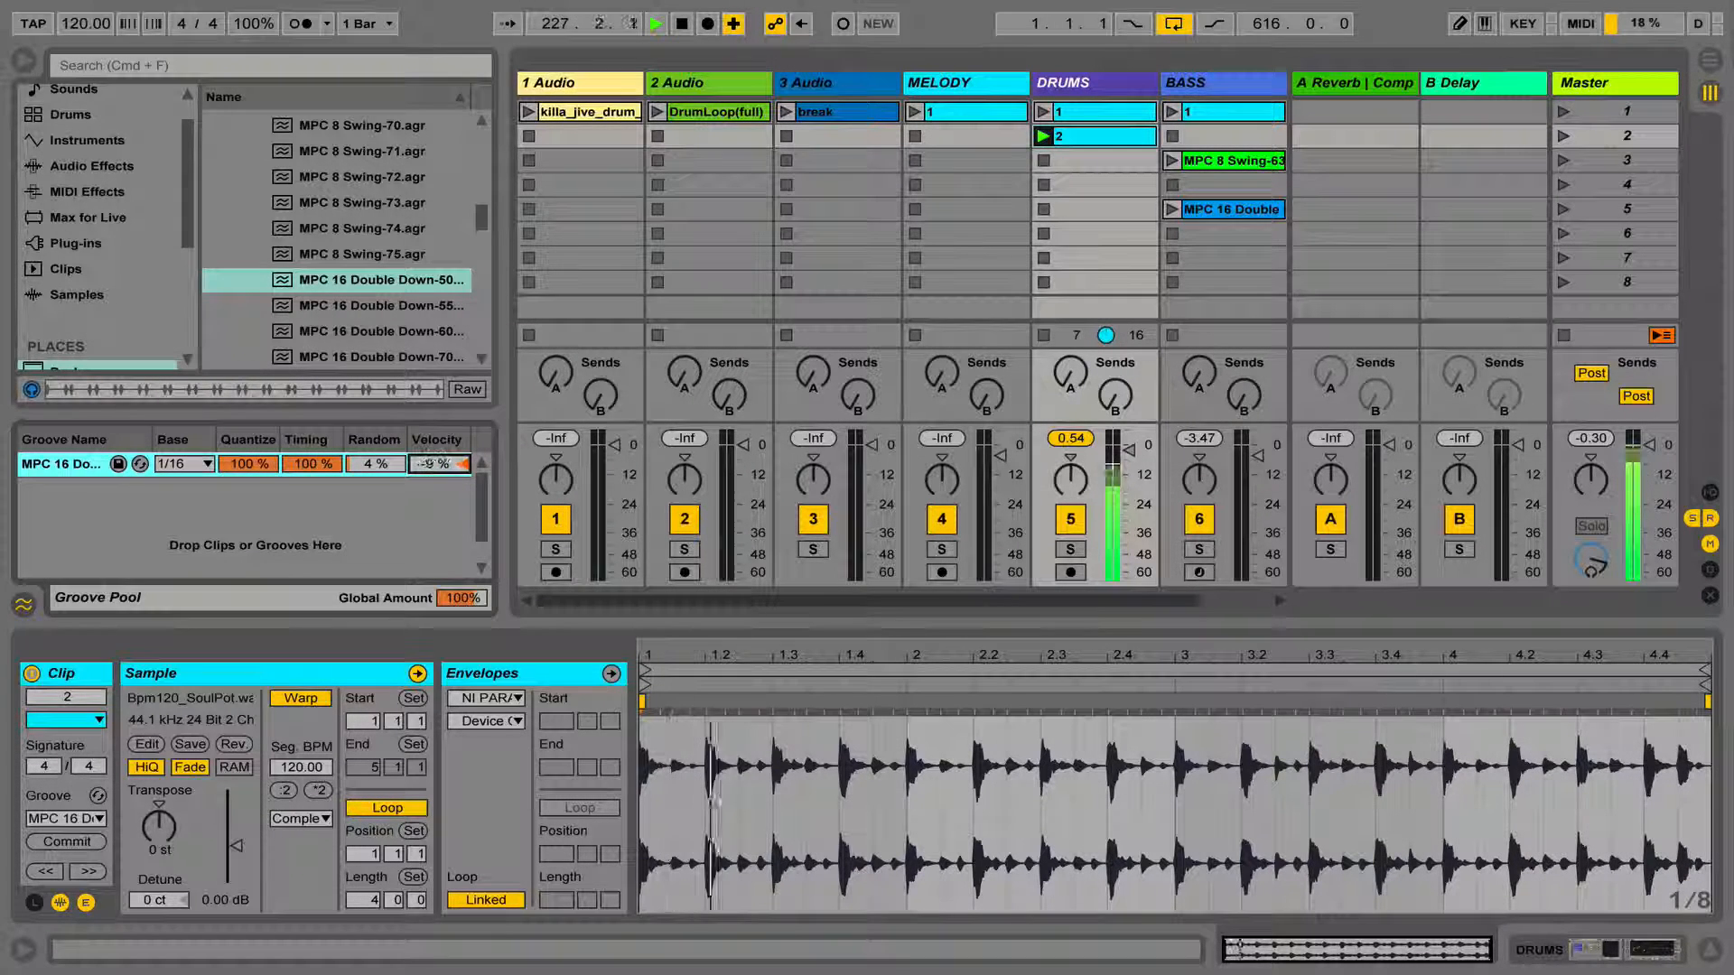
Stop the DRUMS clip and extract the groove from the killa_jive_drum_loop clip on the first audio track.
left_click(1015, 164)
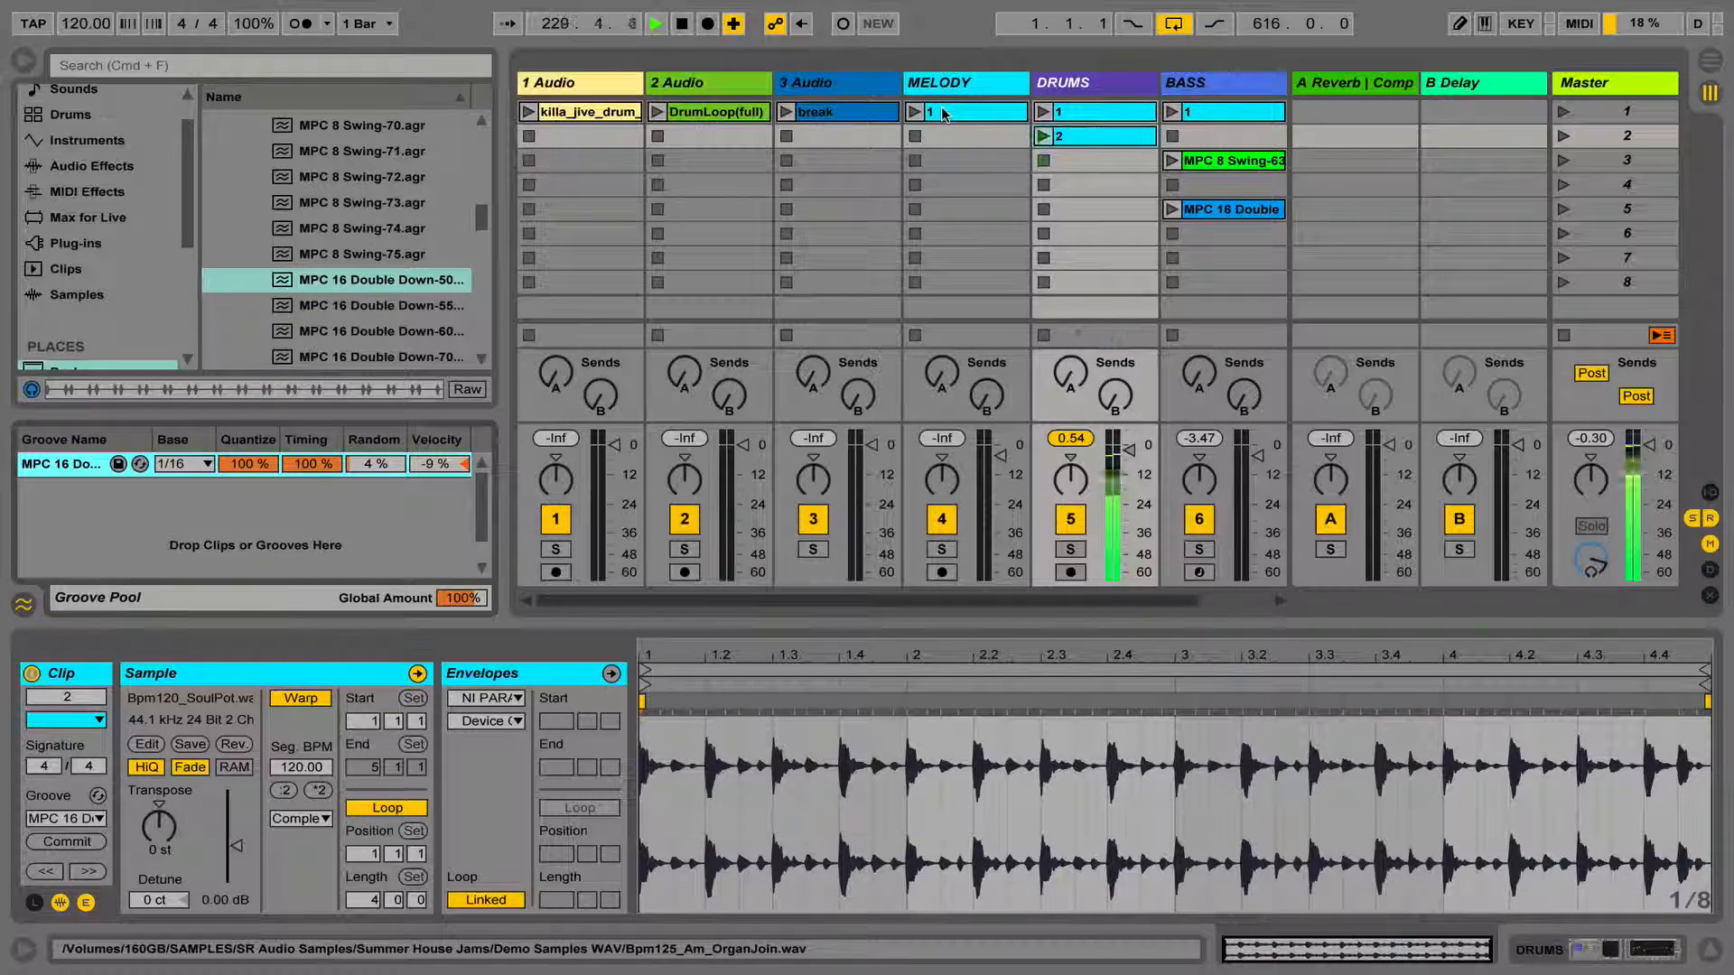
left_click(707, 114)
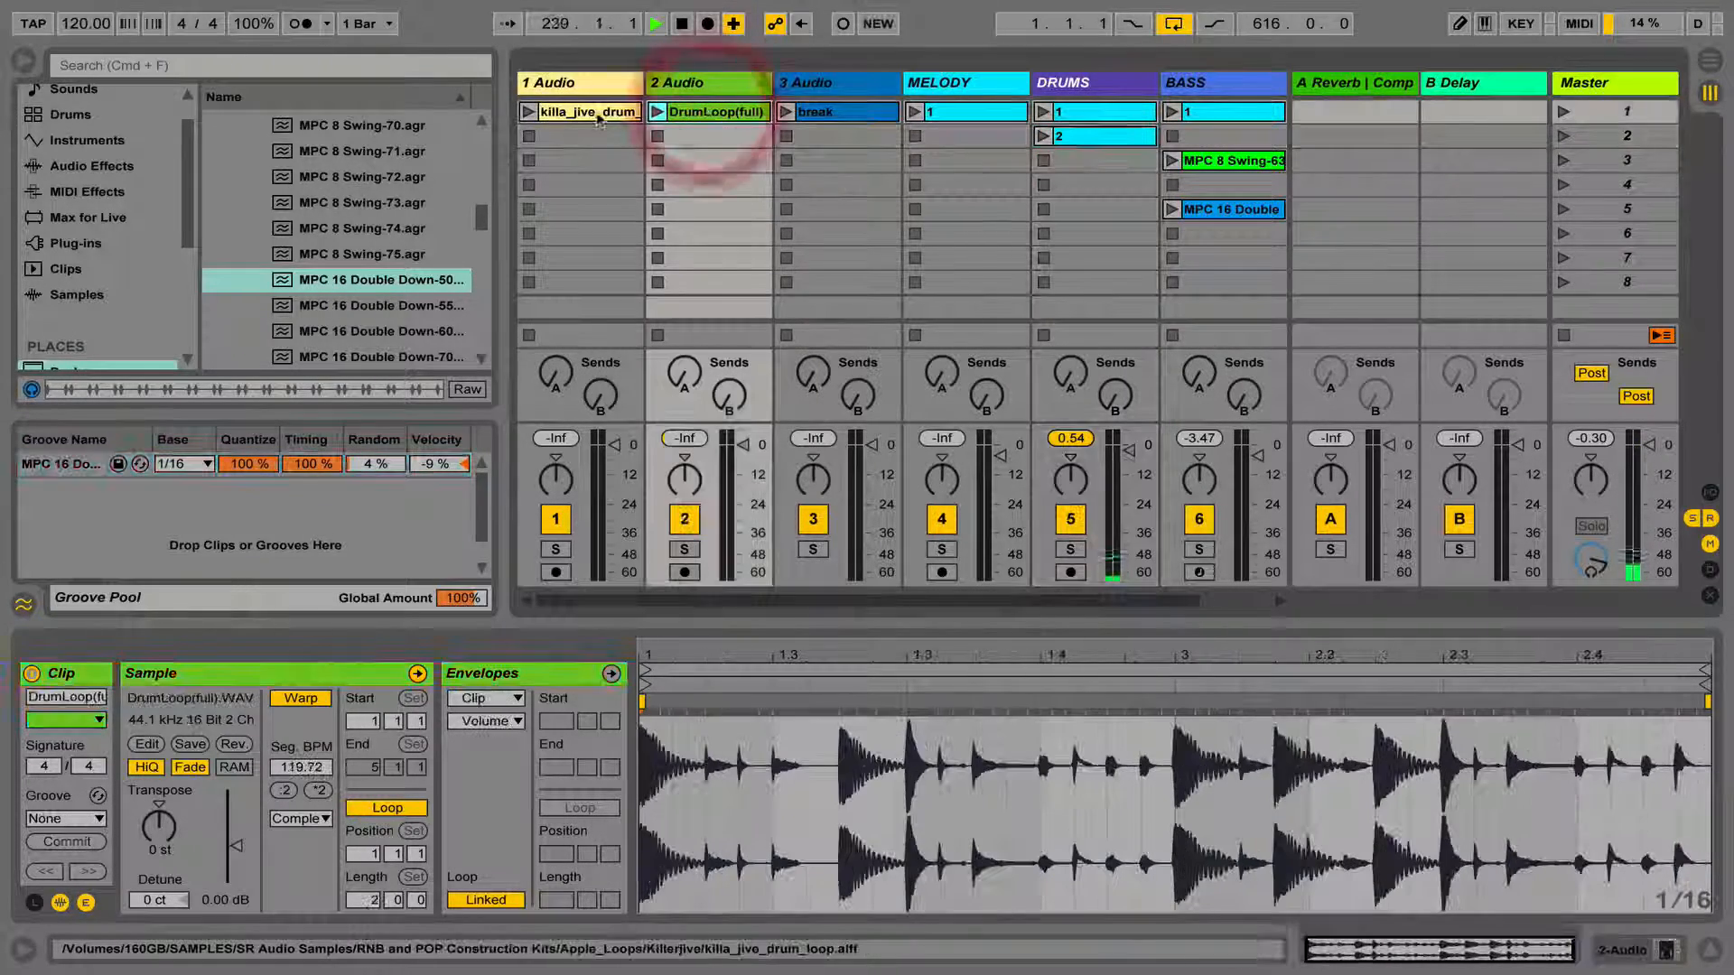
left_click(597, 115)
right_click(597, 114)
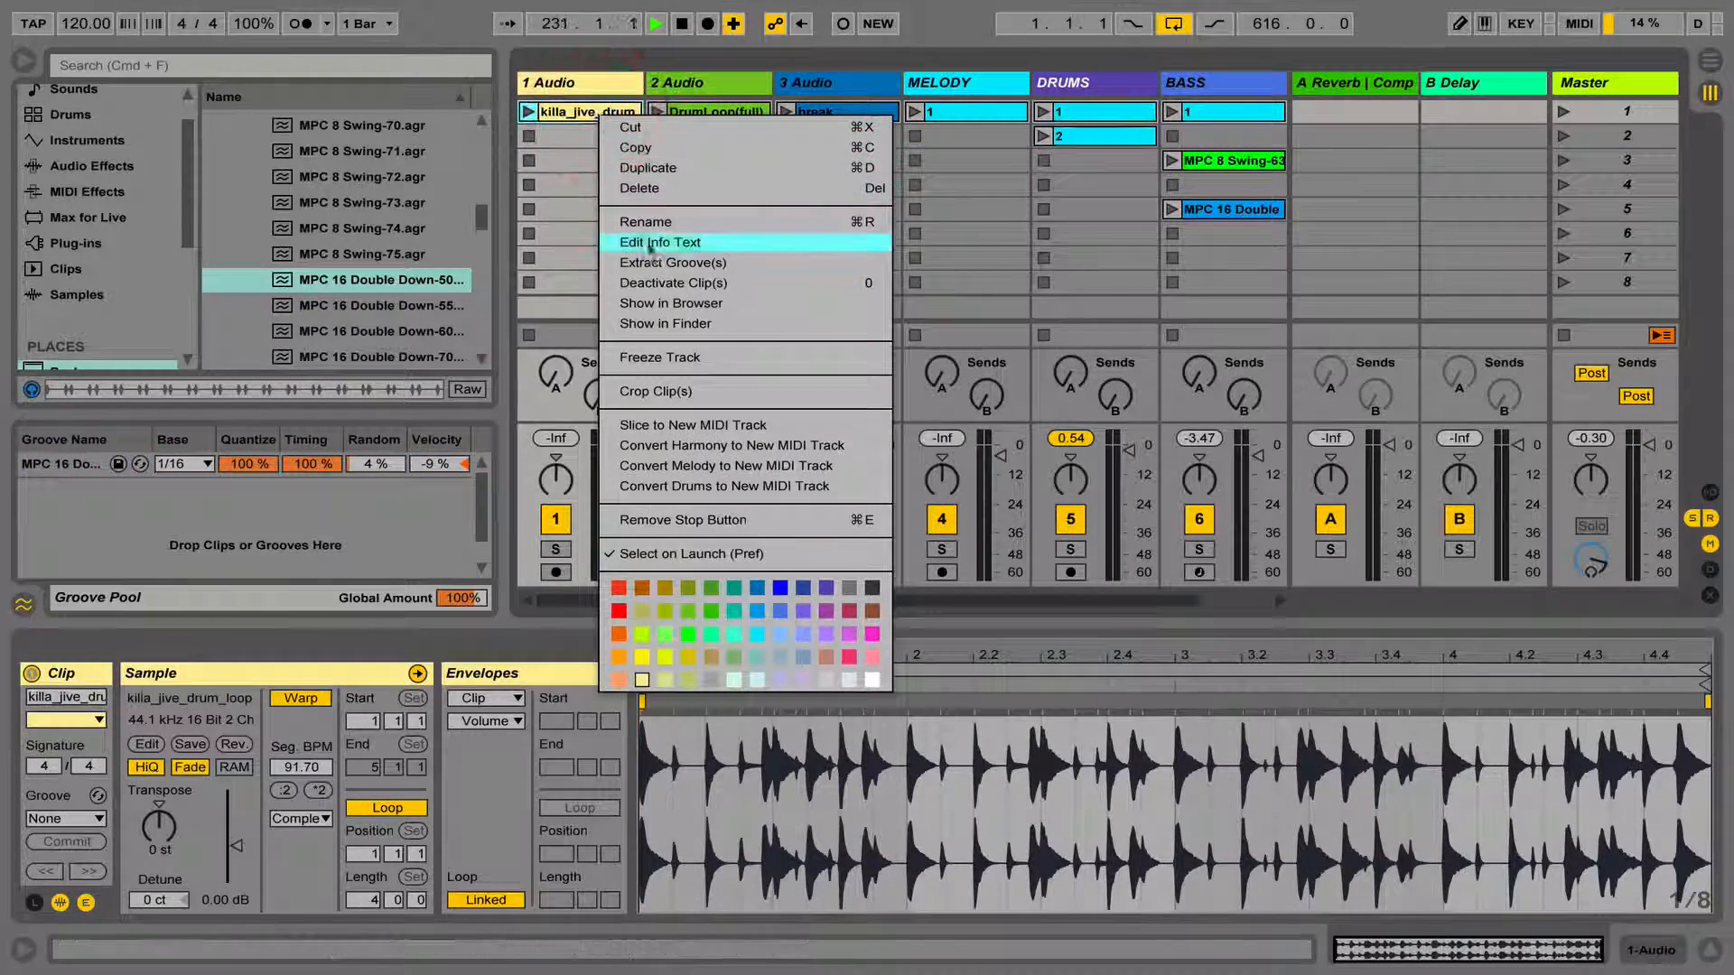
left_click(657, 263)
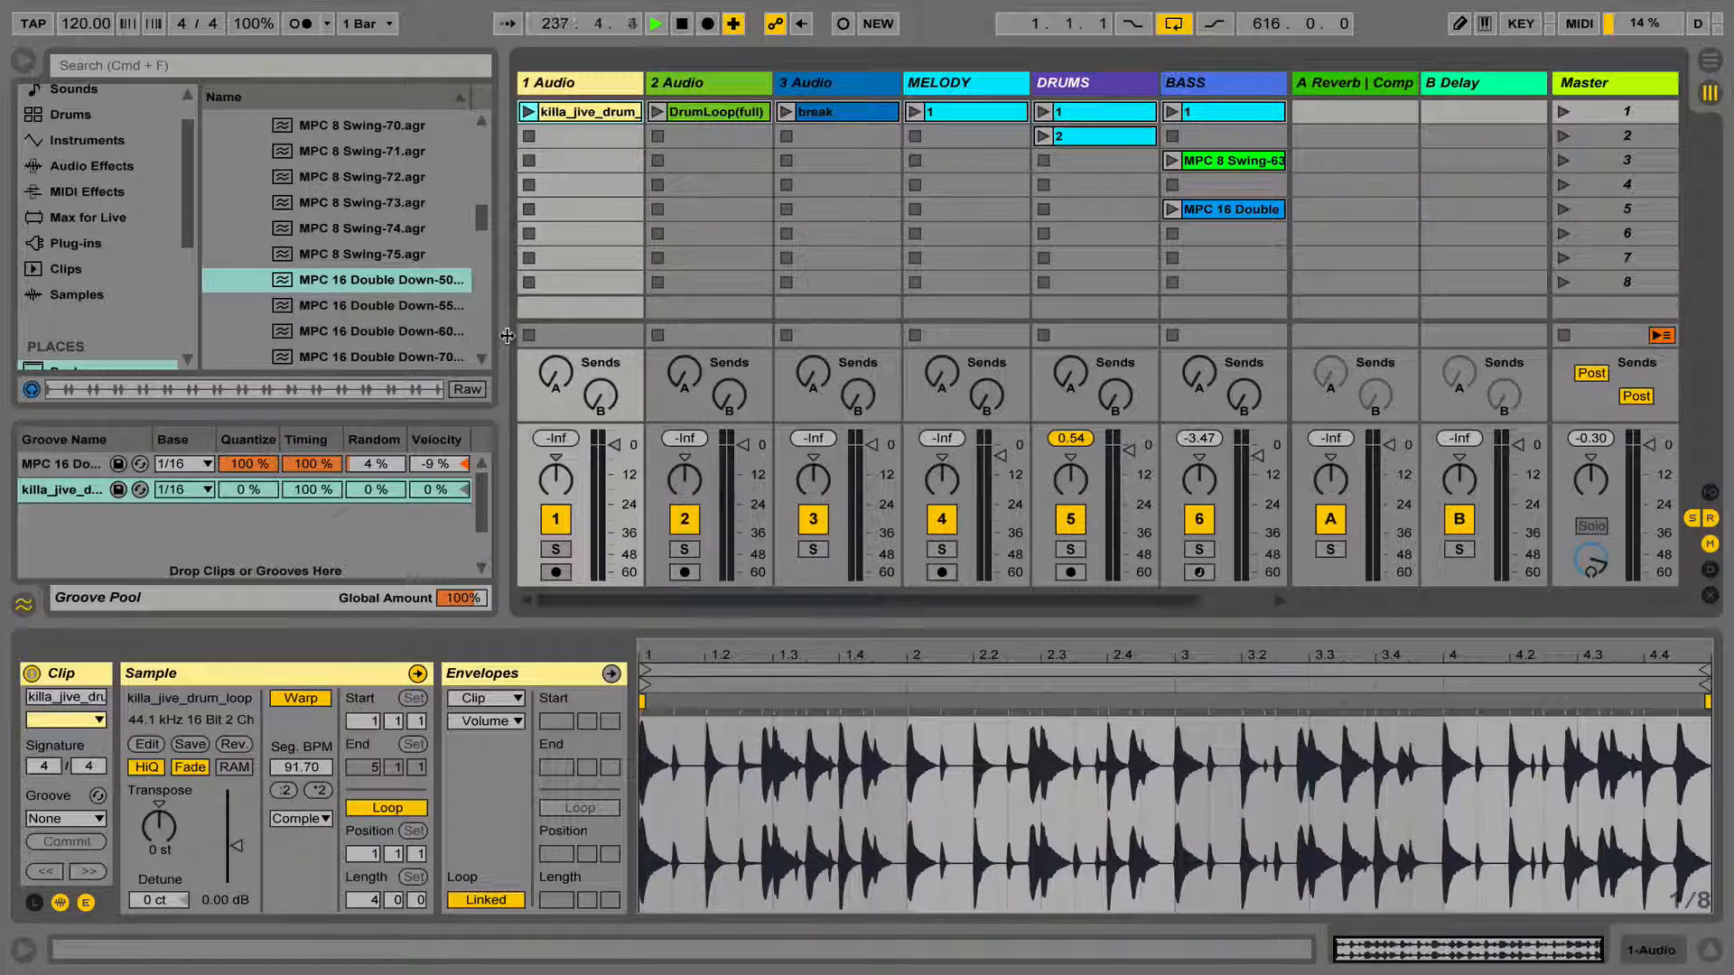
Place the extracted killa_jive groove as a MIDI clip in the seventh slot of the BASS track.
left_click(54, 494)
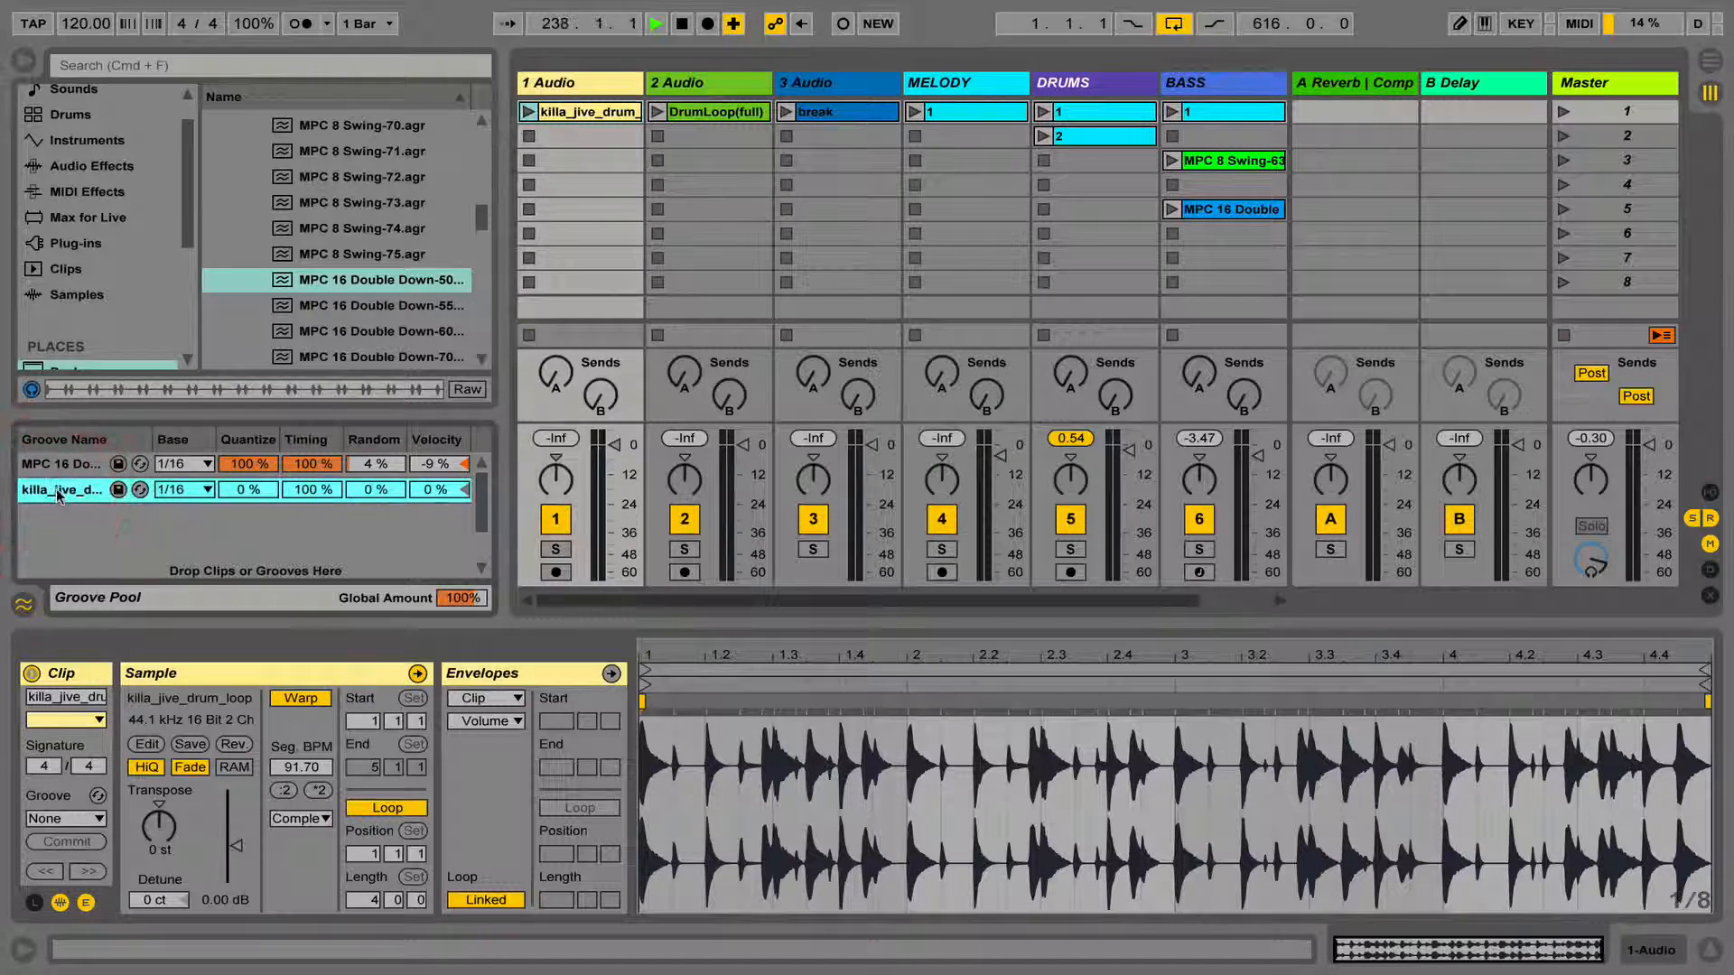
left_click(60, 495)
left_click_drag(1115, 278, 1230, 261)
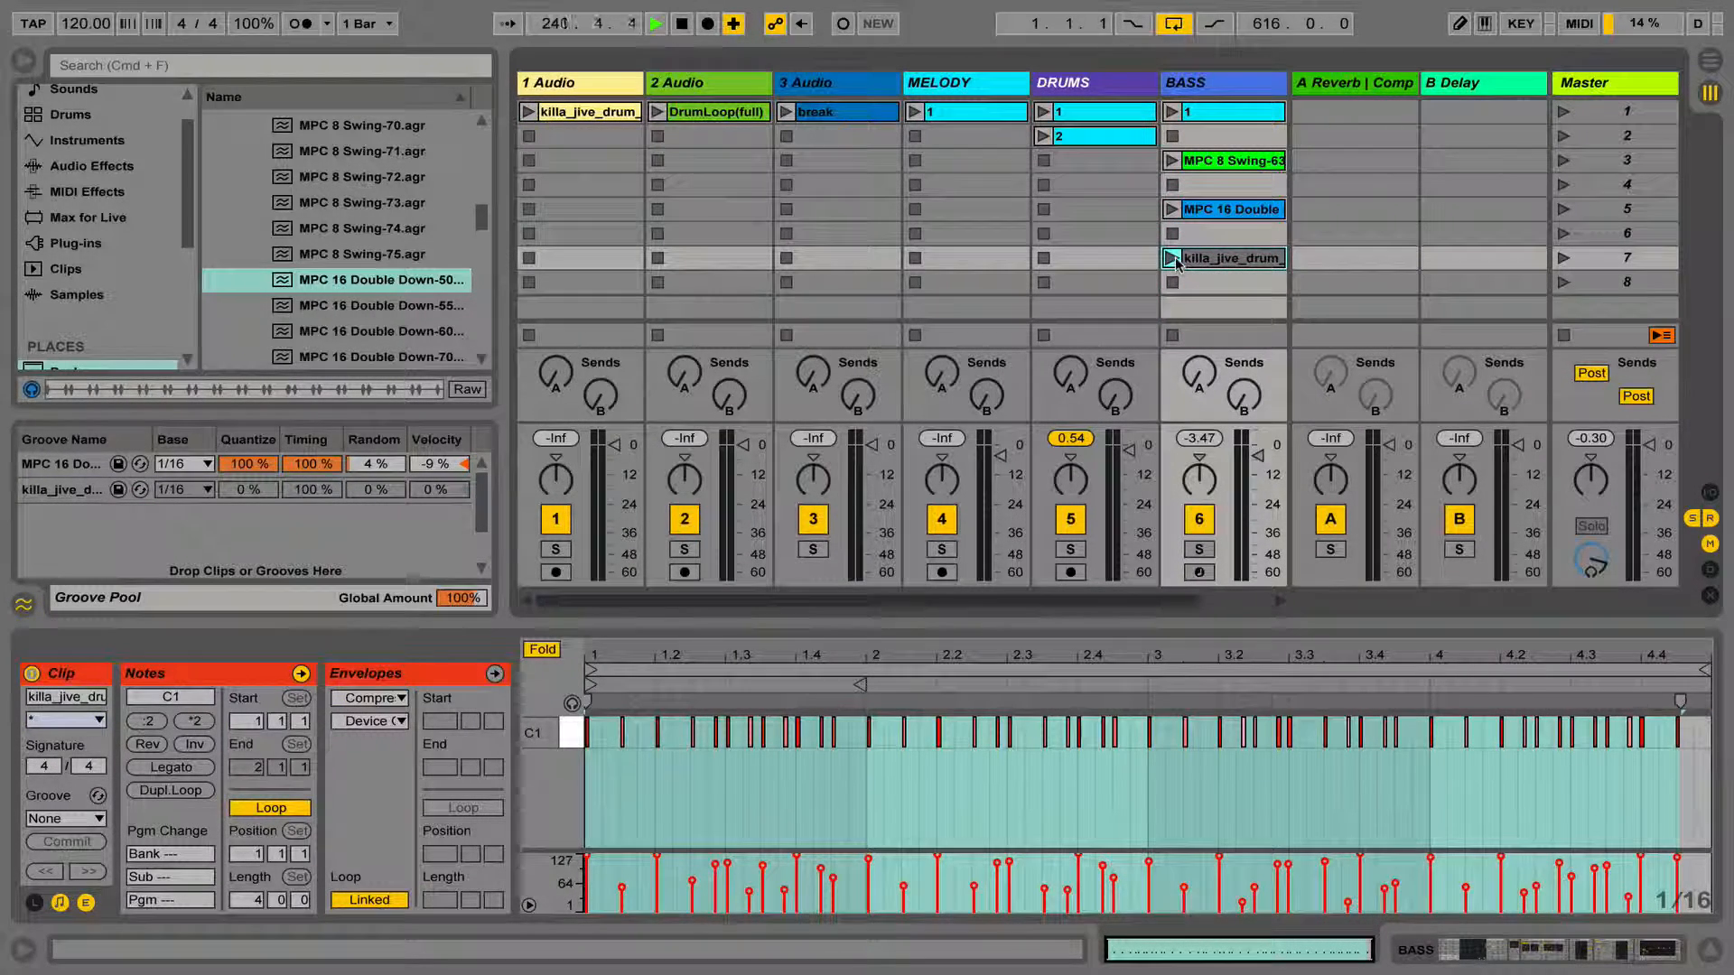
left_click(1208, 260)
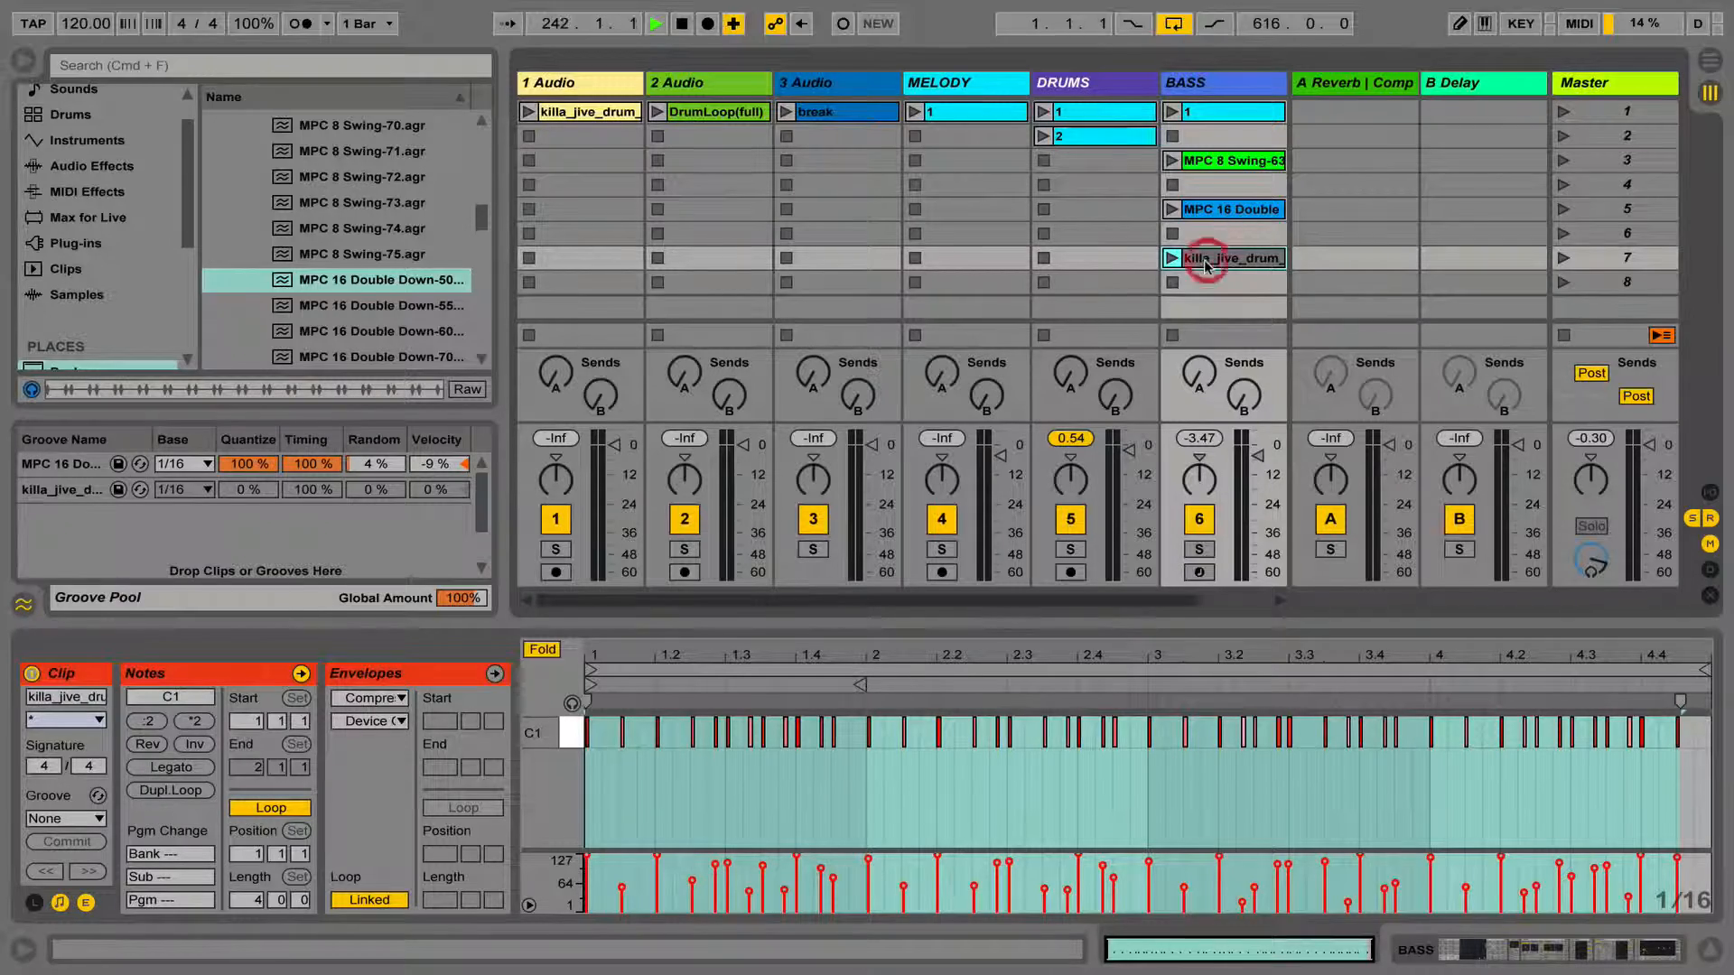
Export the killa_jive MIDI clip on the BASS track as killa_jive_drum_loop in the Compressor project folder.
left_click_drag(689, 654, 782, 677)
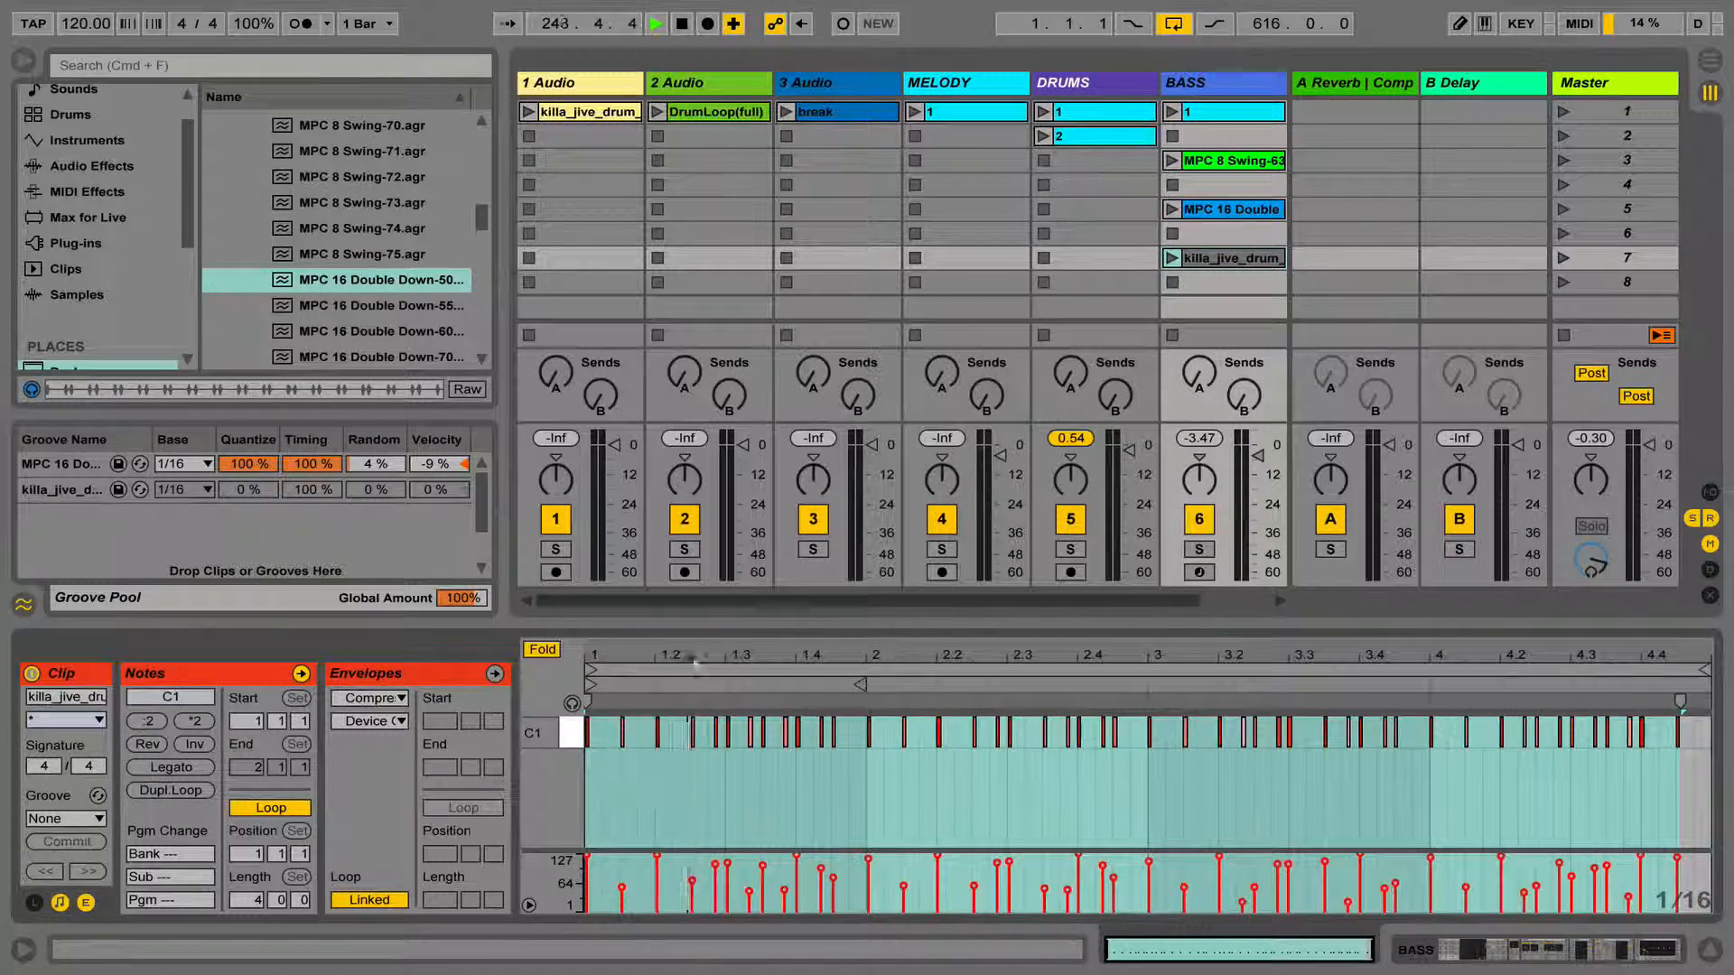
right_click(1208, 261)
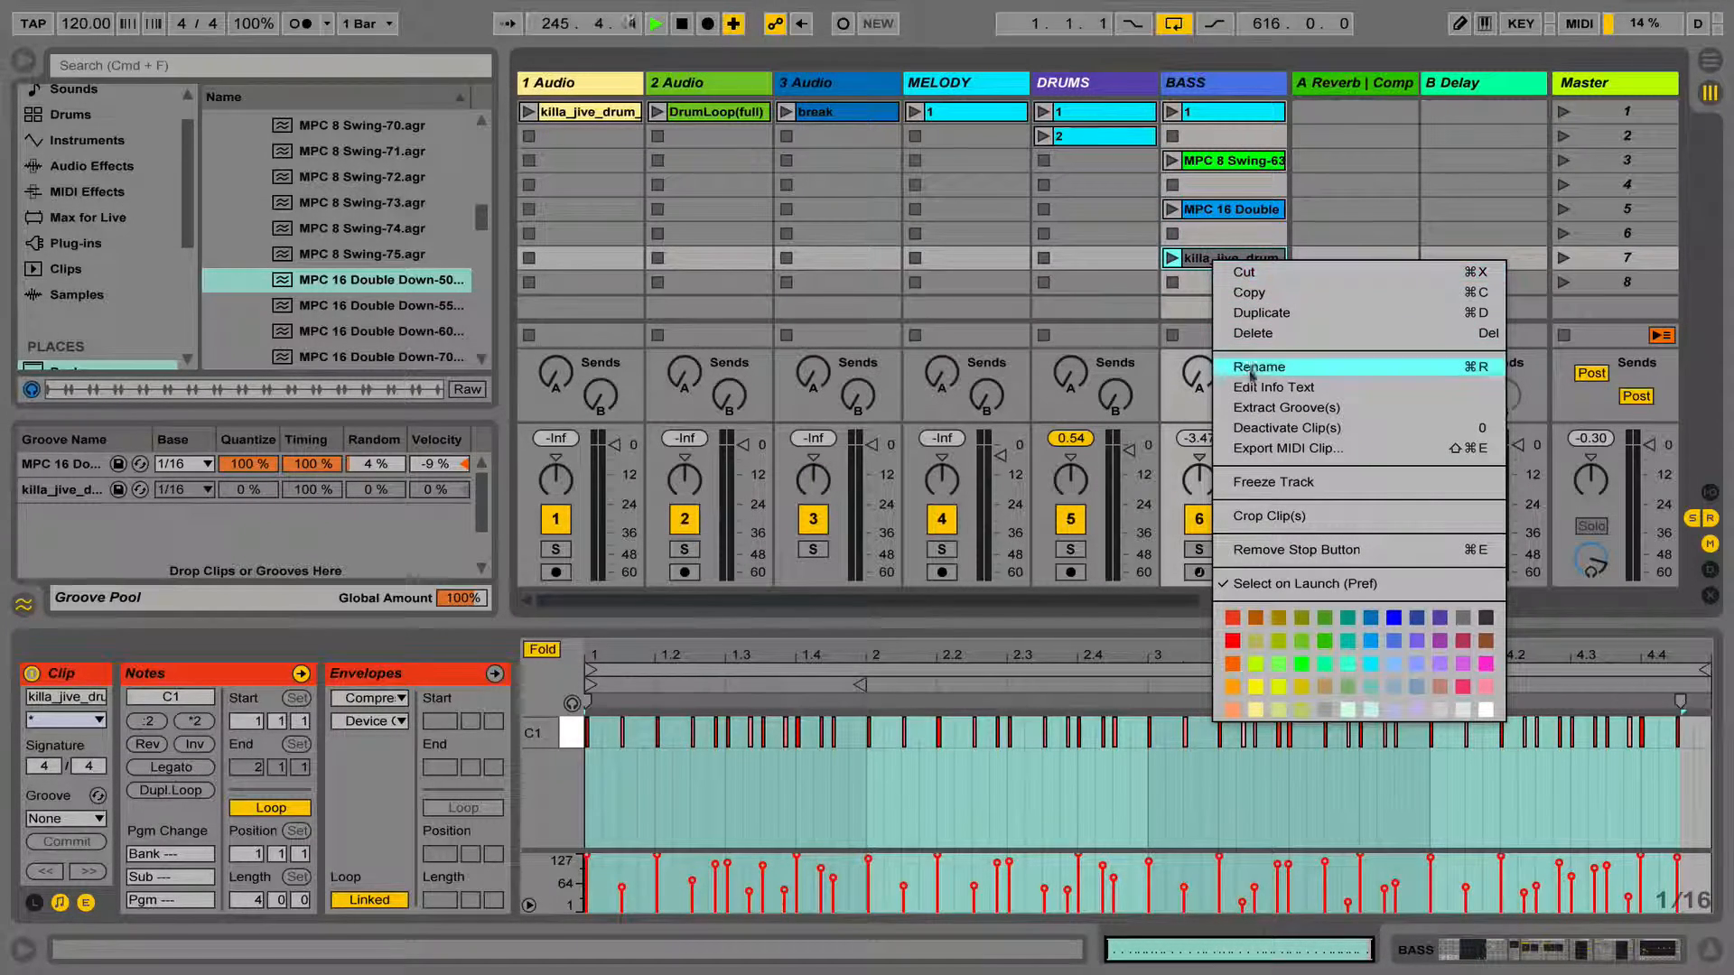
left_click(1243, 449)
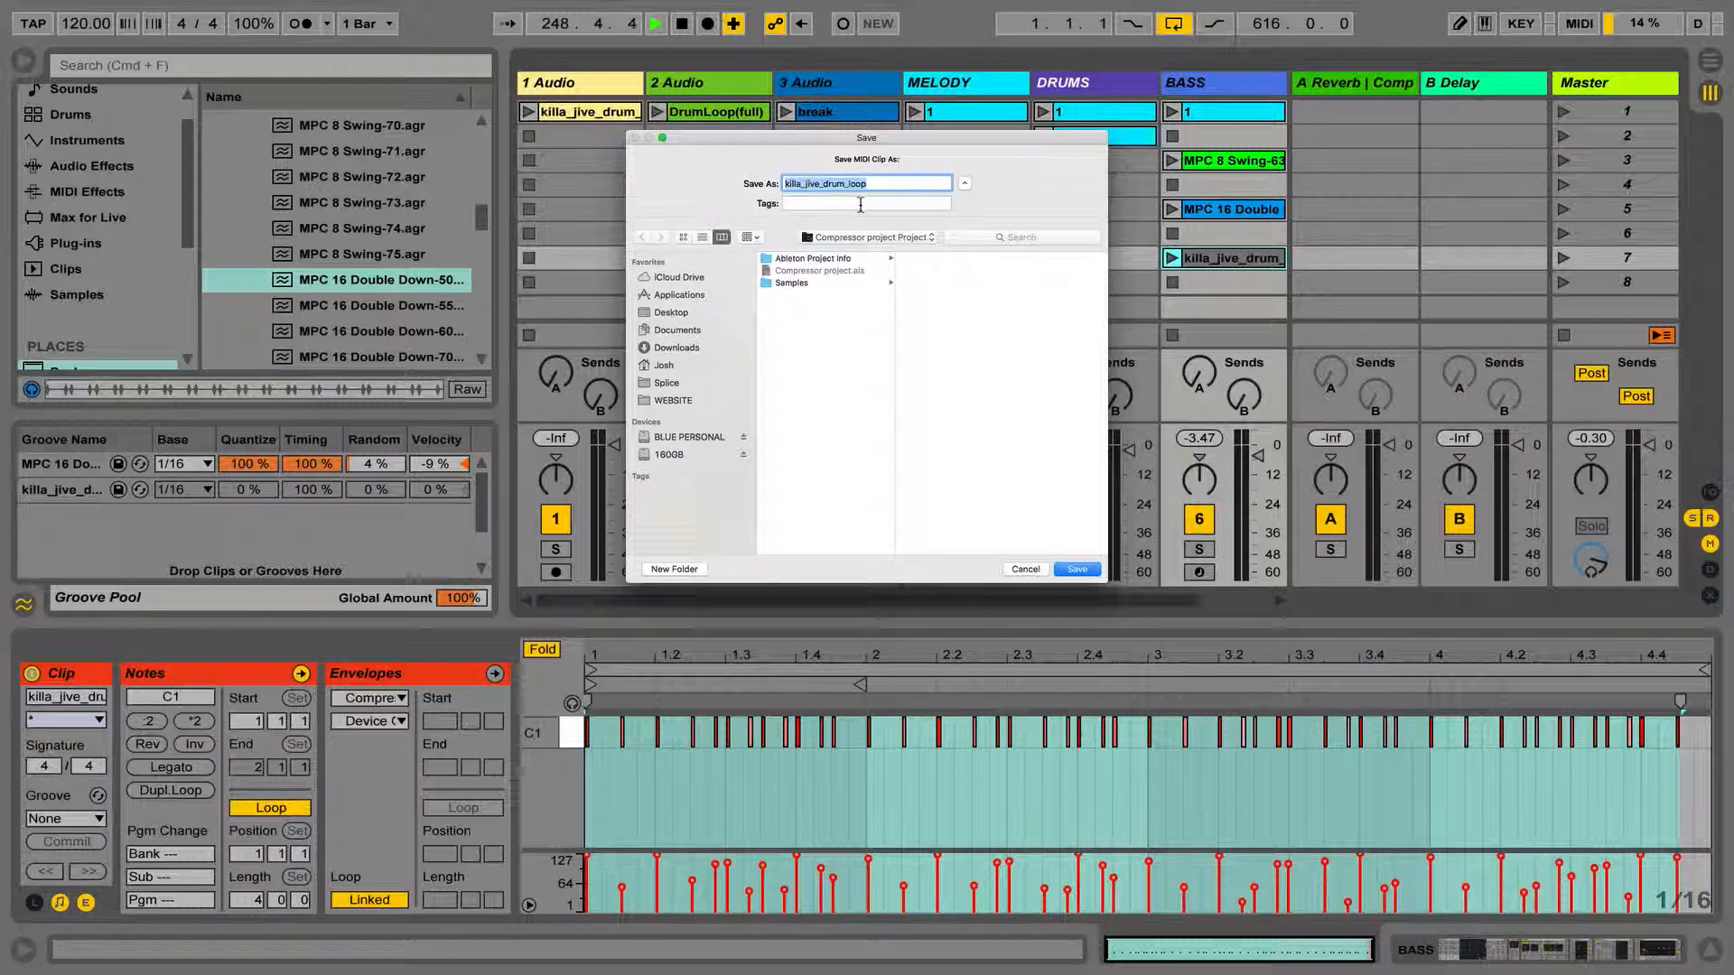
left_click(1075, 571)
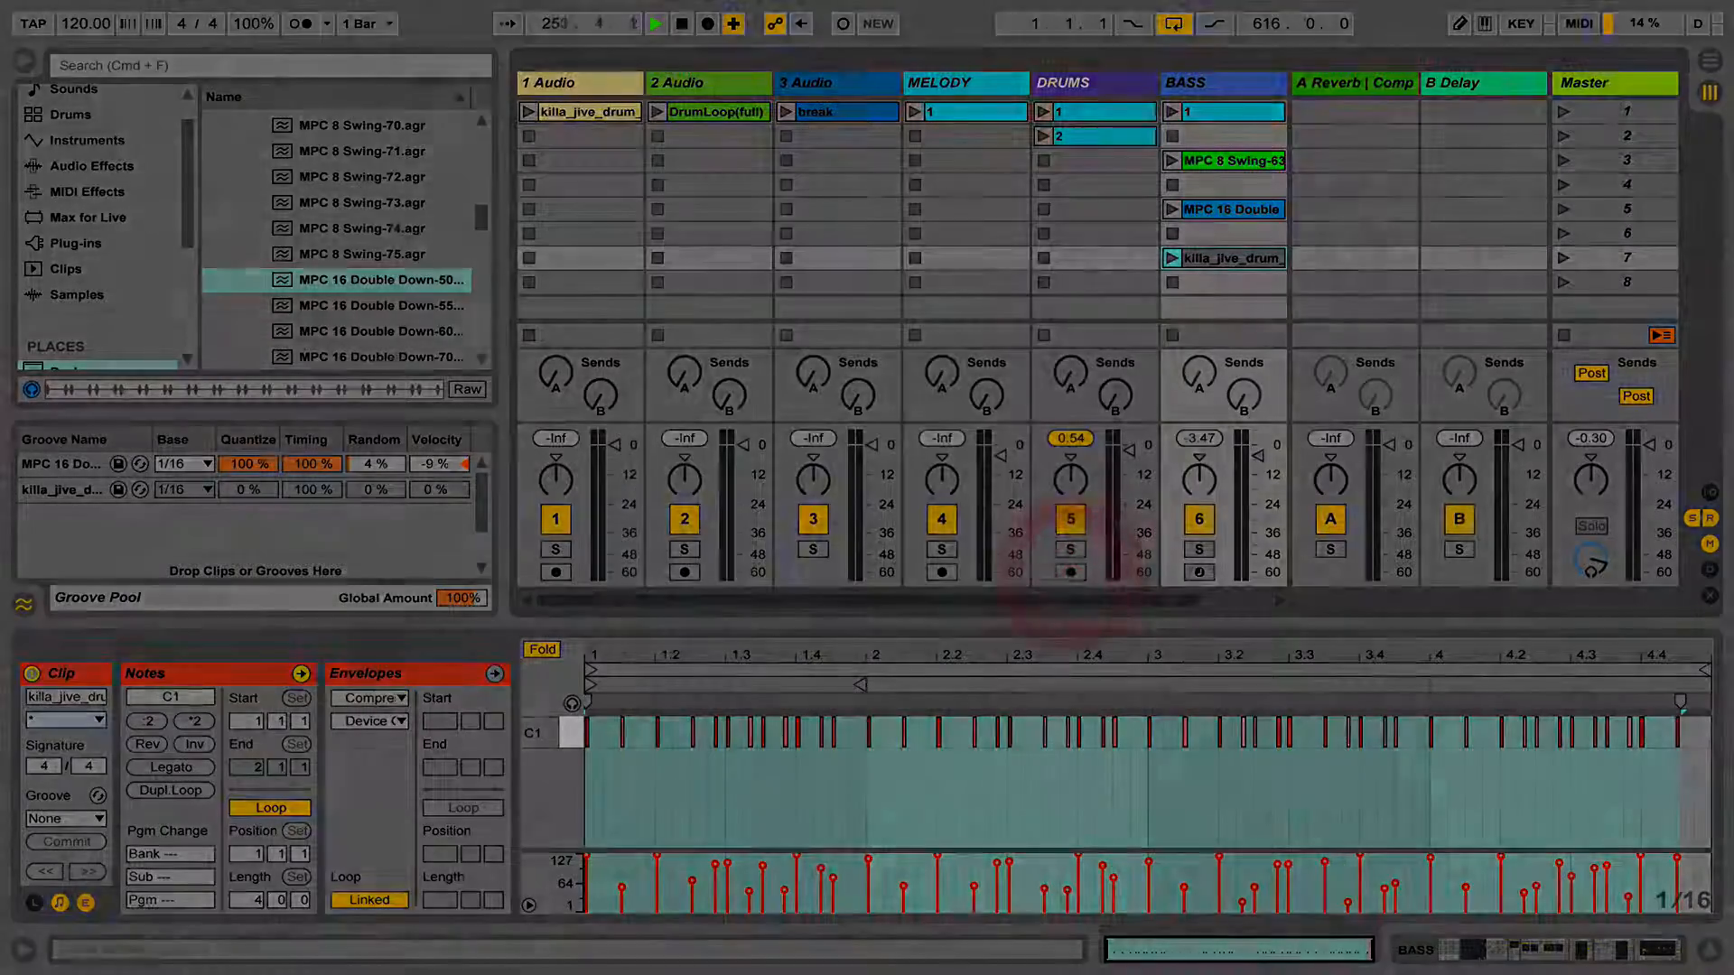